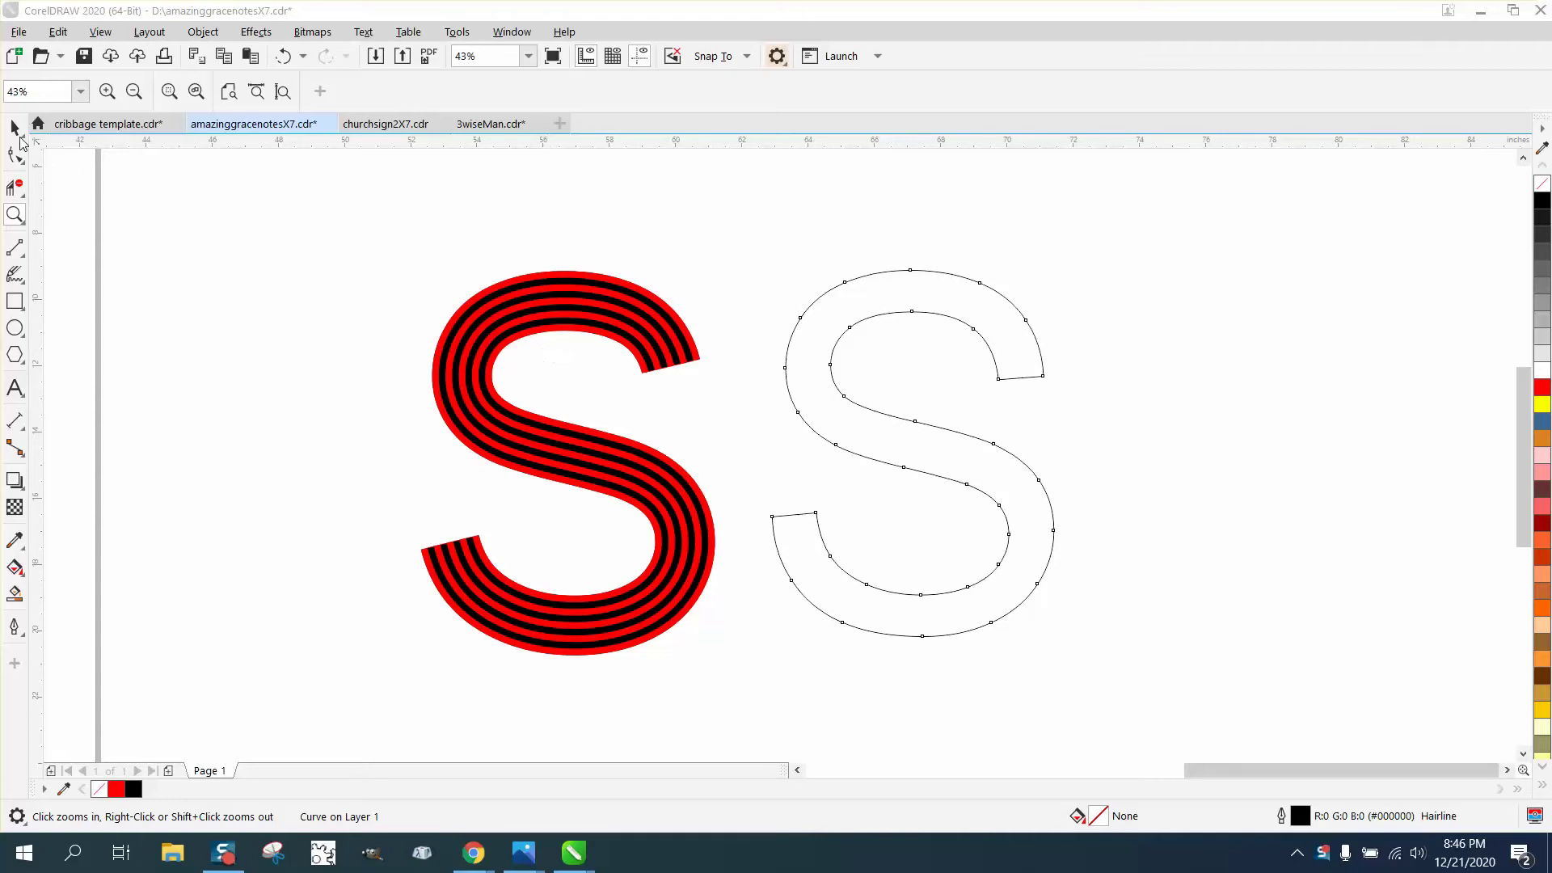
Select the plain outline S with the Pick tool.
click(15, 128)
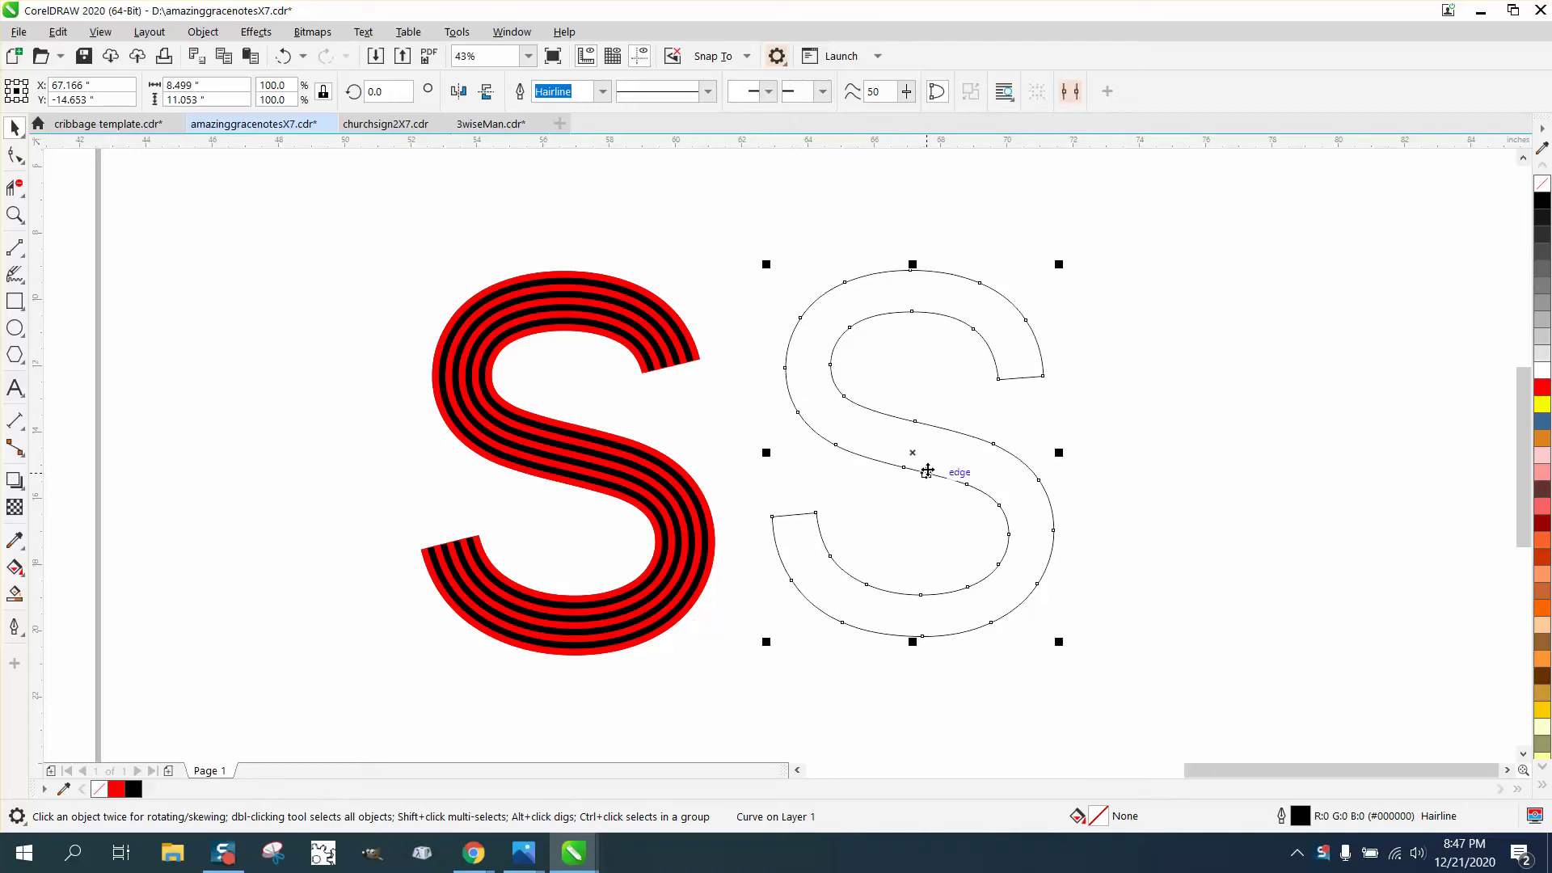
Apply a 1-step Inside contour at 0.6" offset to the outline S, then reselect it.
click(260, 34)
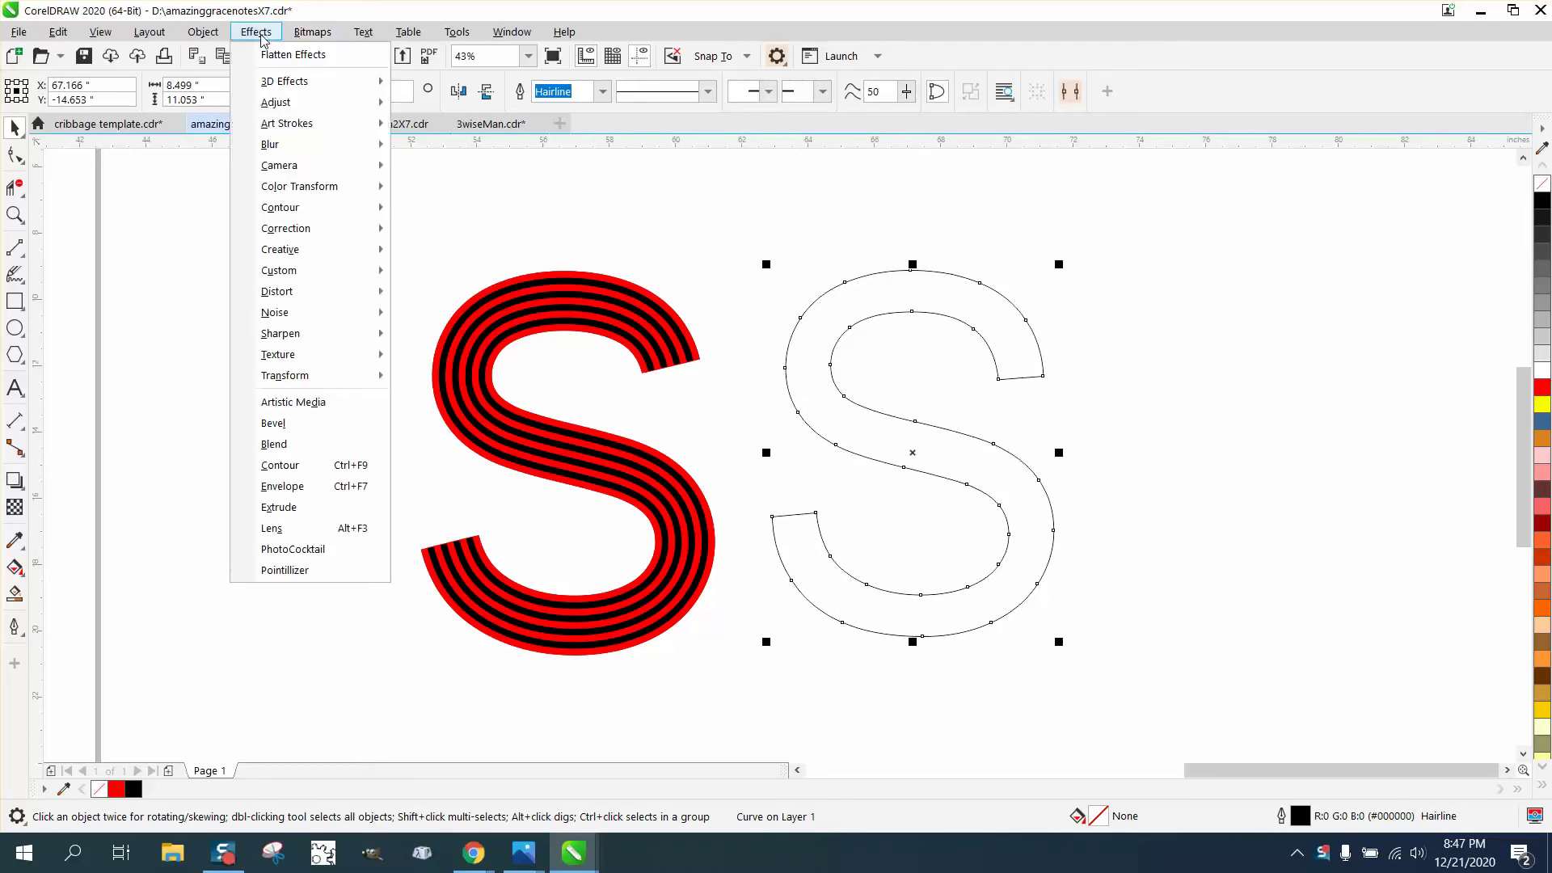
click(314, 467)
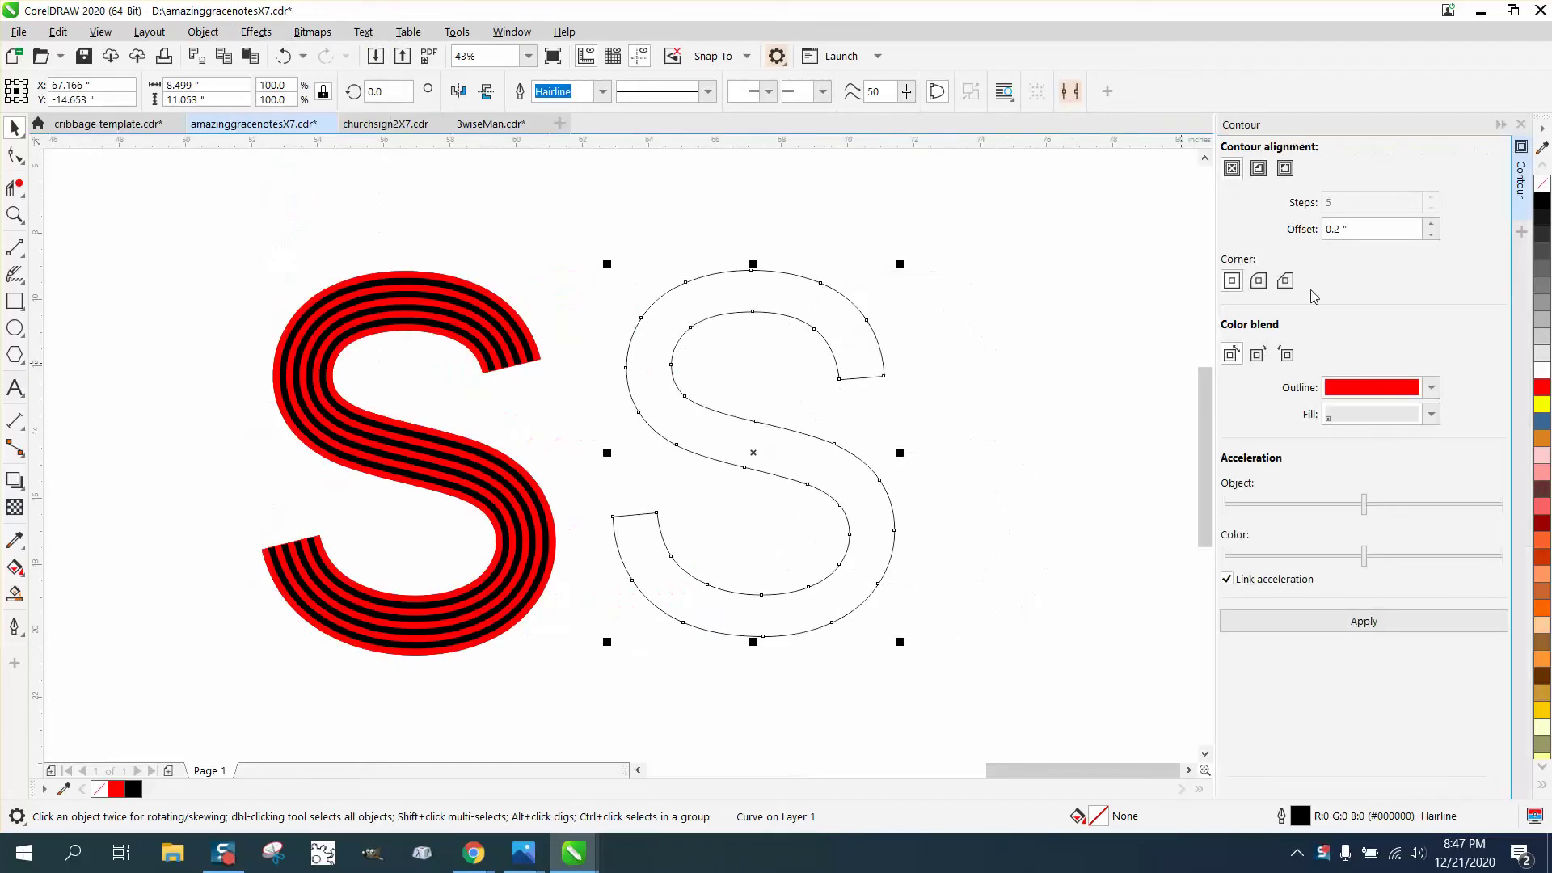
click(1258, 169)
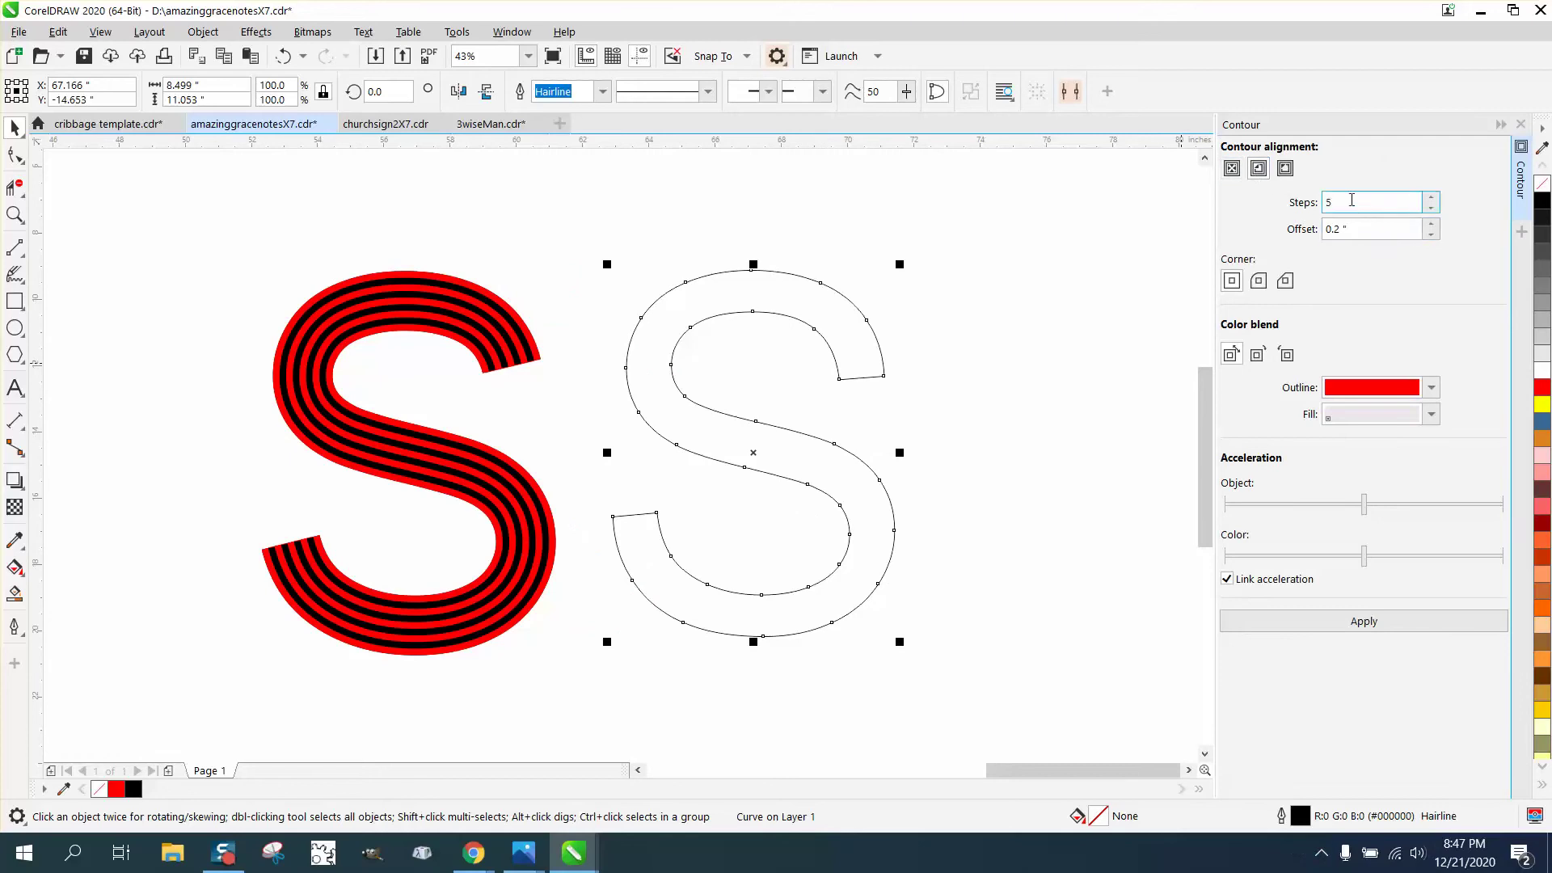
double_click(1352, 200)
text(1)
double_click(1341, 228)
text(.)
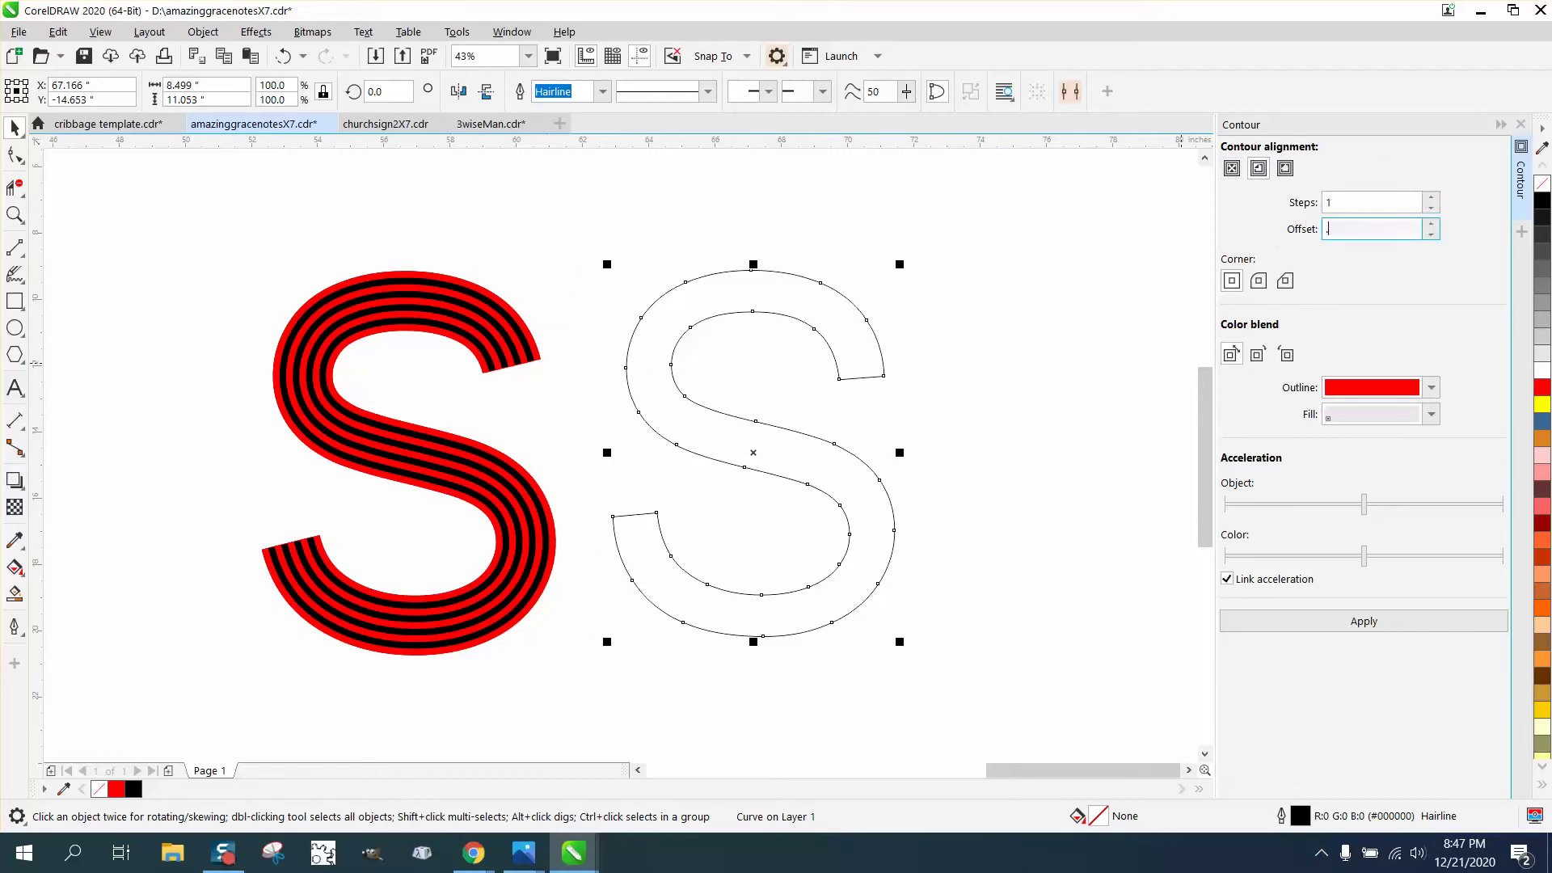
text(6)
key(Return)
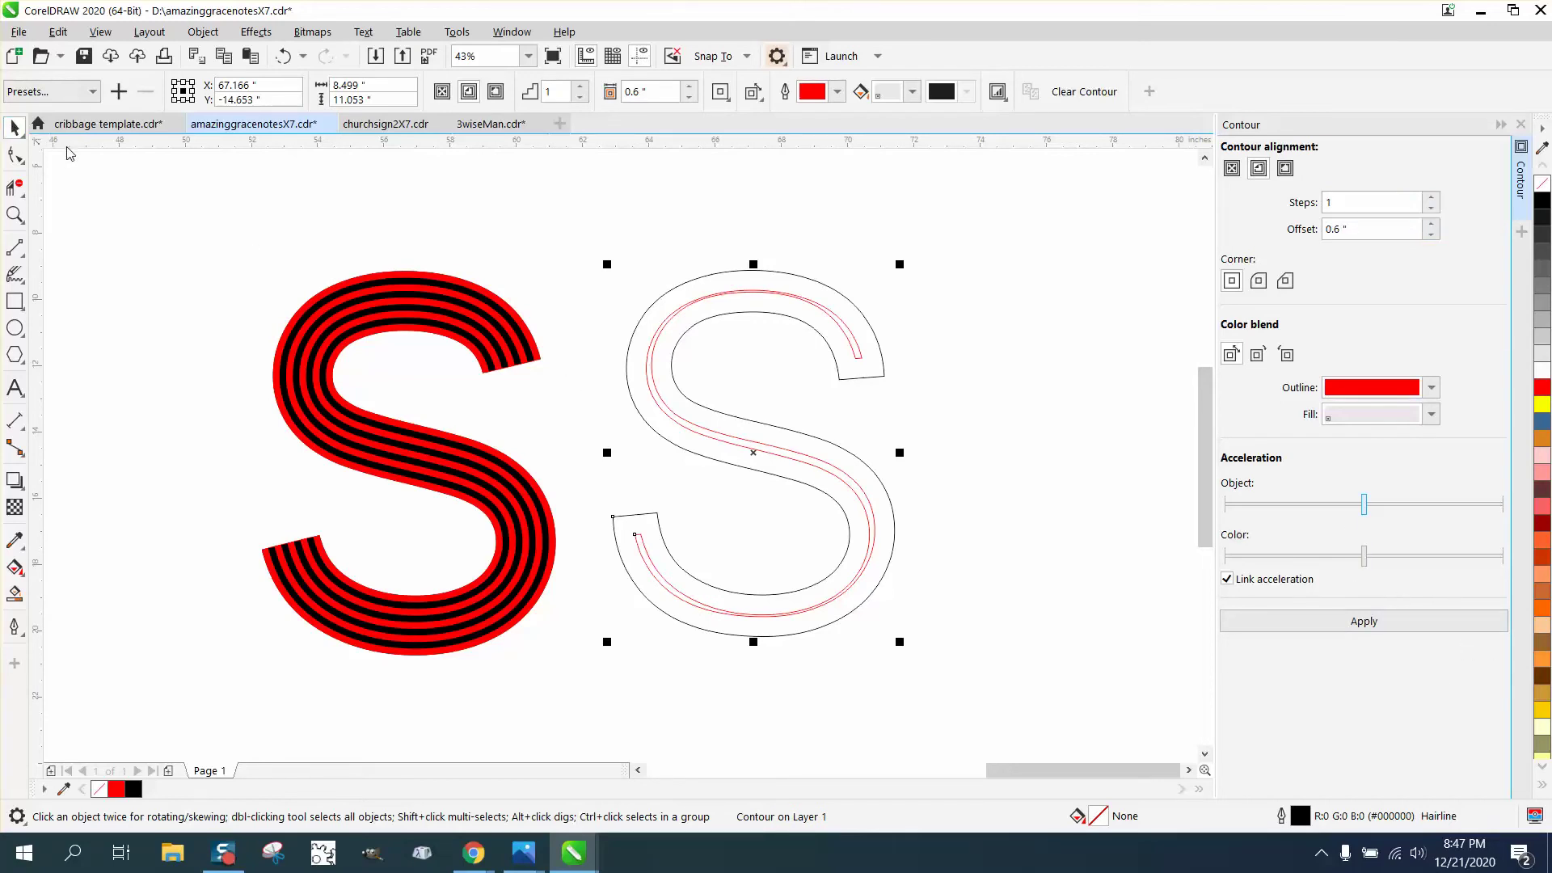
drag(536, 250, 1065, 708)
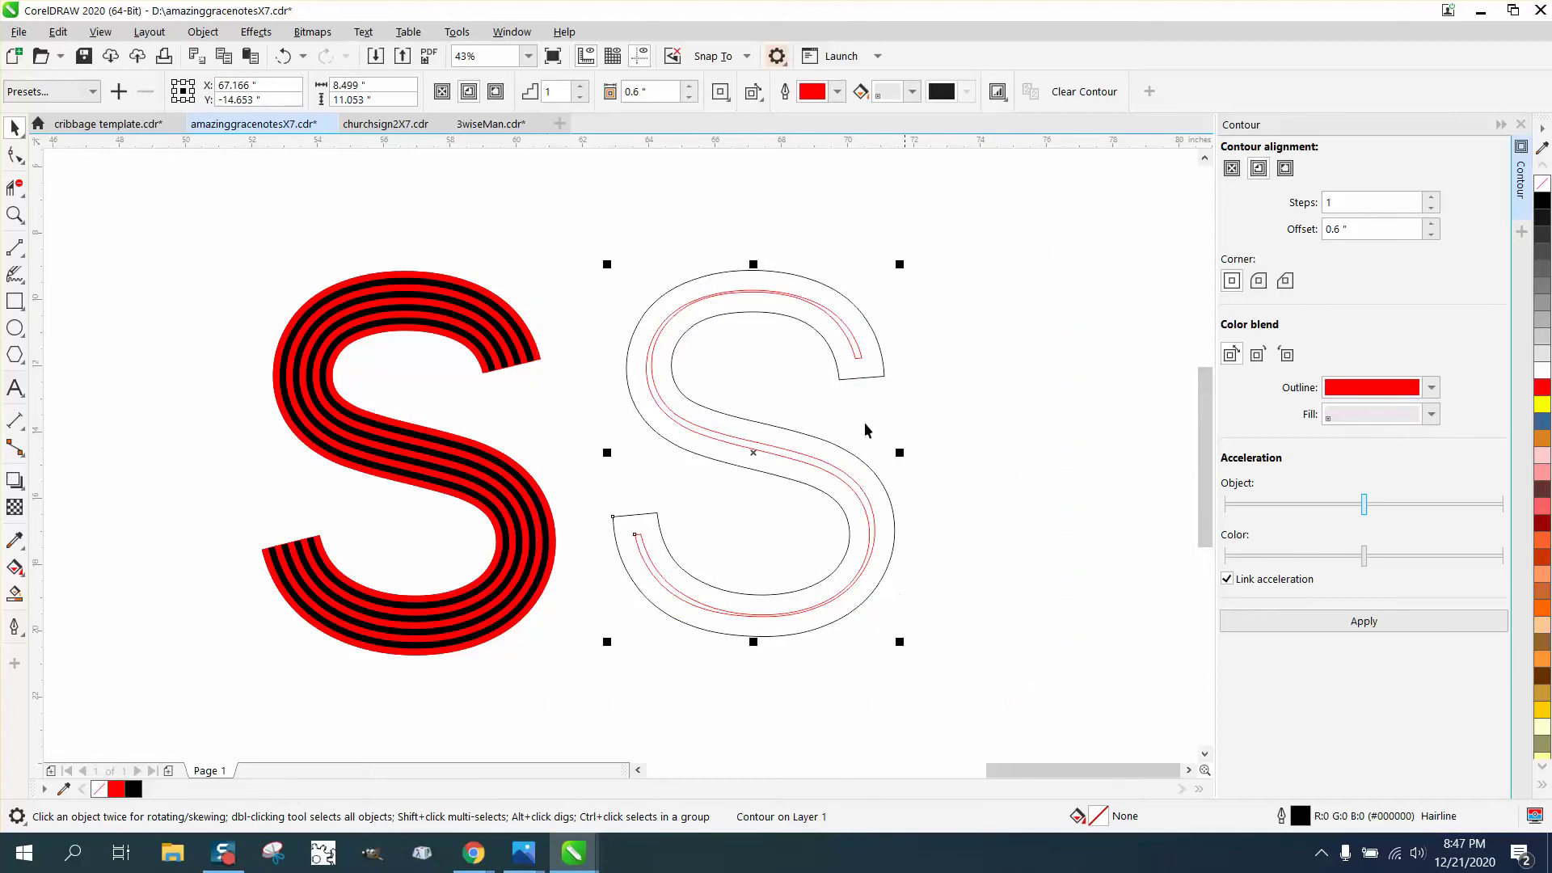
Break the contour apart from the outline S and nudge the black S right.
click(203, 32)
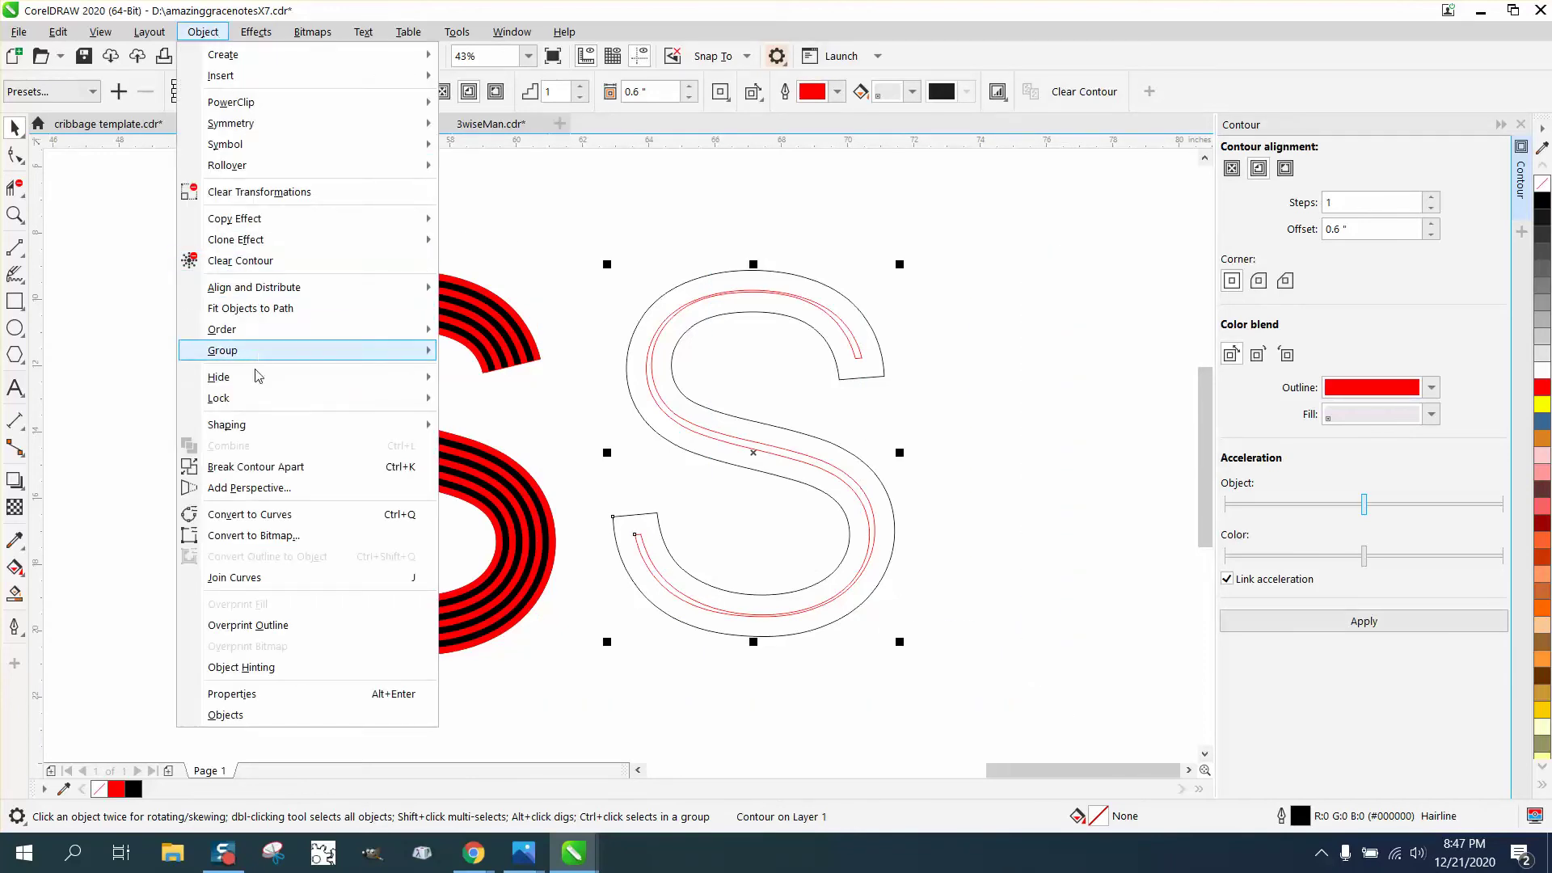
click(242, 467)
click(692, 292)
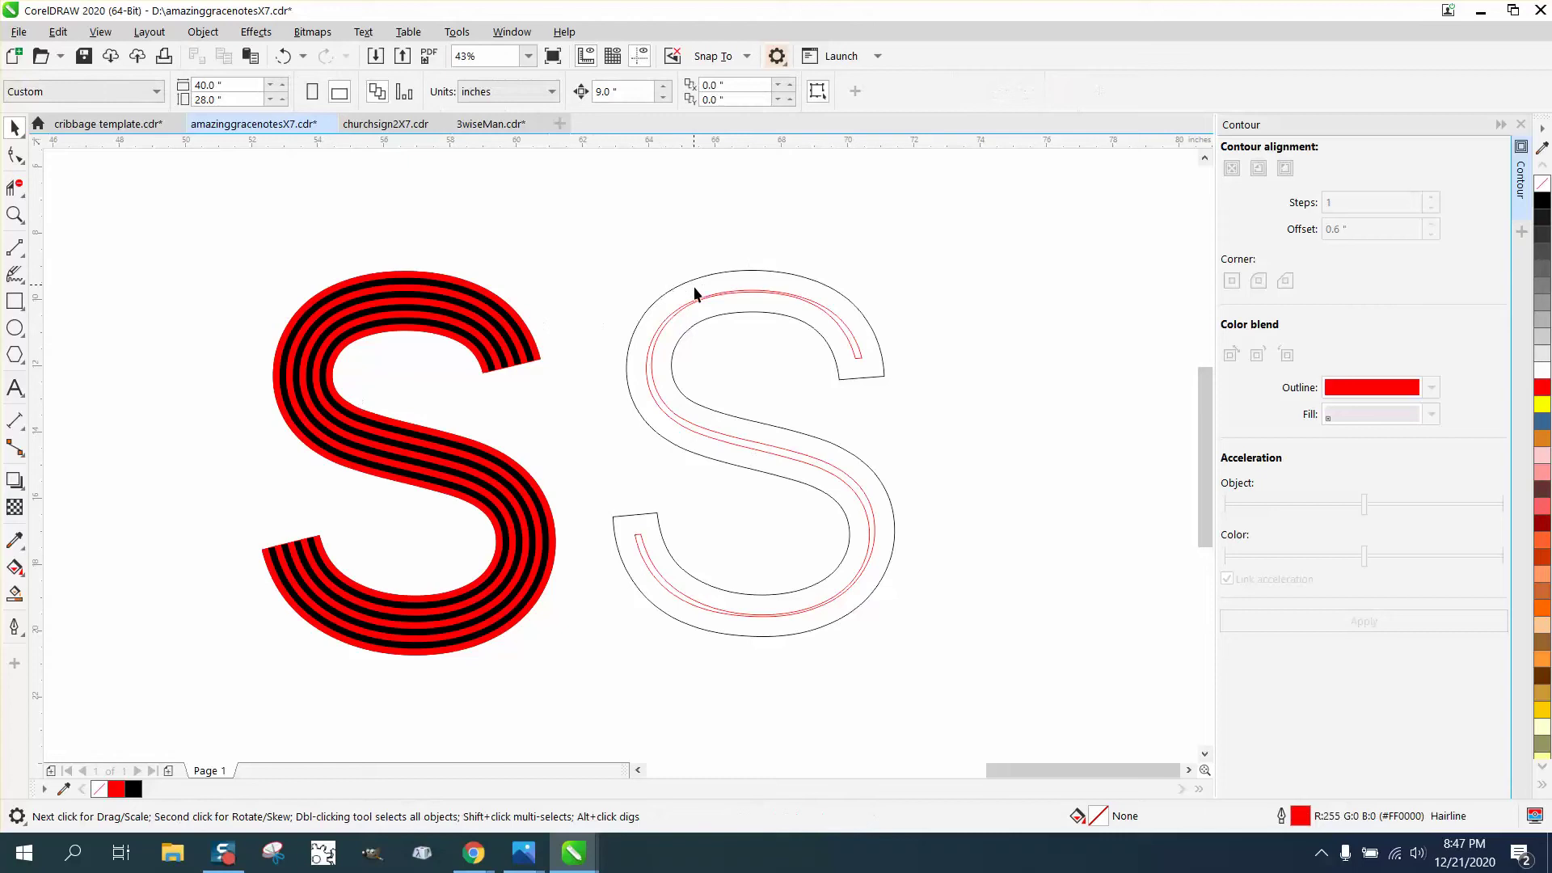
click(691, 280)
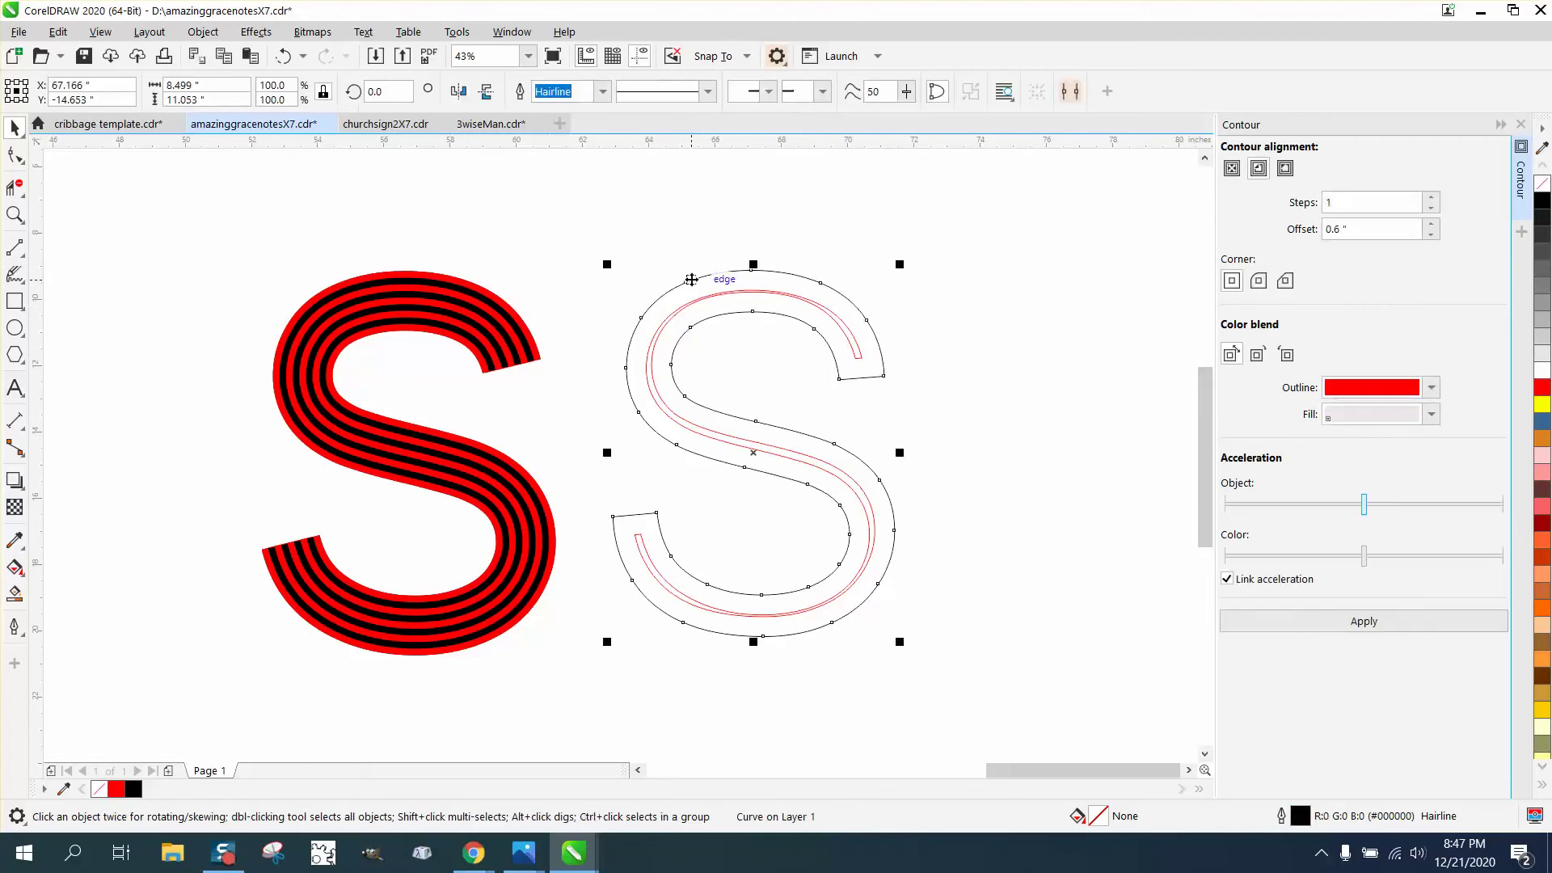
key(Right)
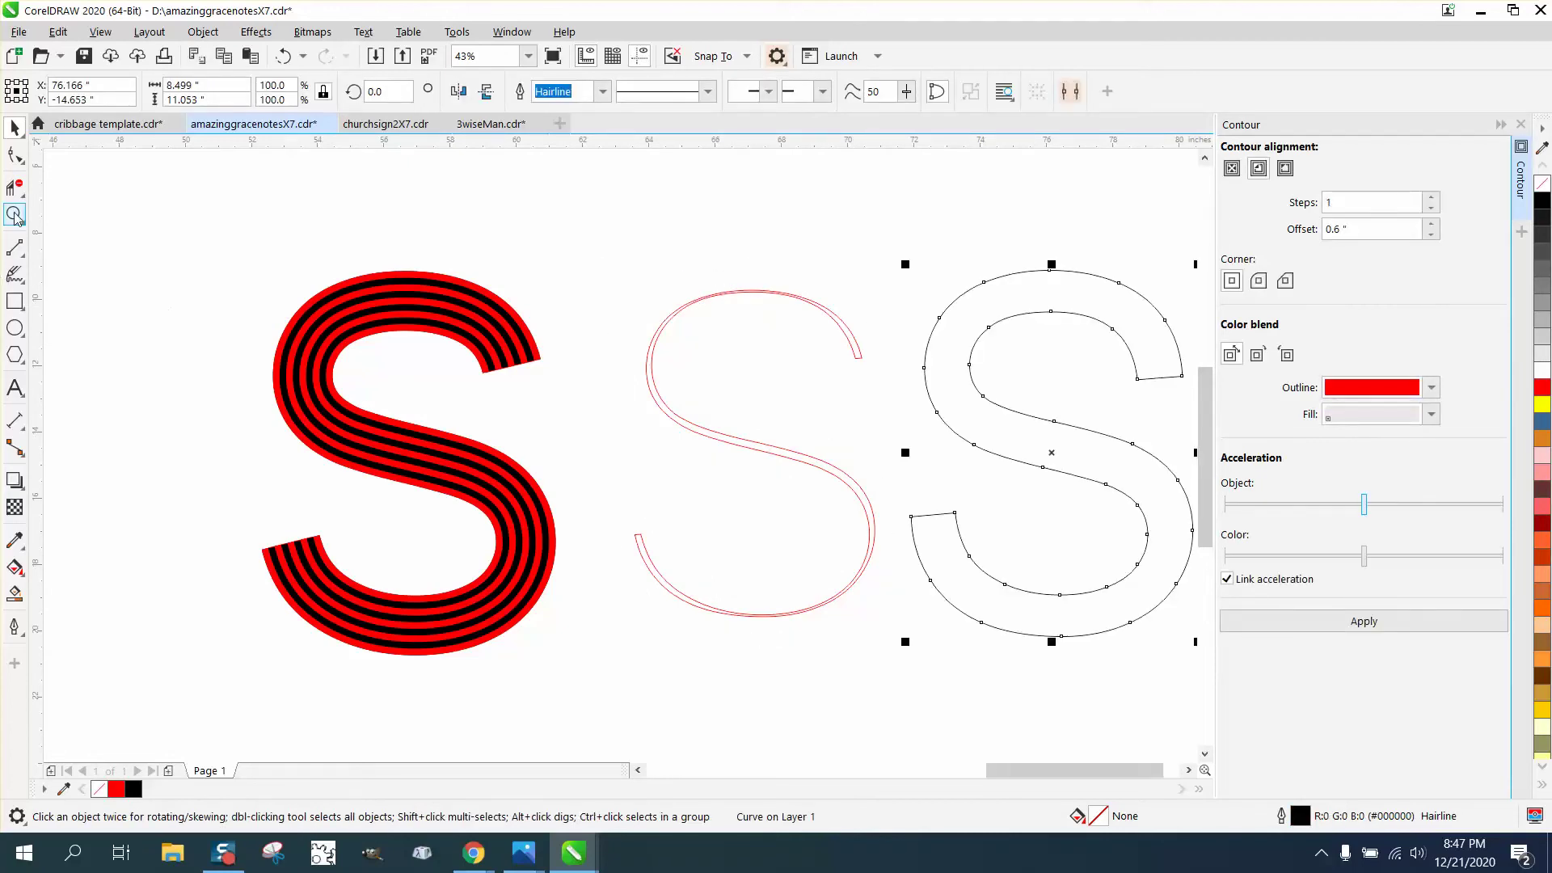
Break the red contour apart at its upper end and delete the end cap segment.
click(14, 214)
drag(825, 342, 883, 380)
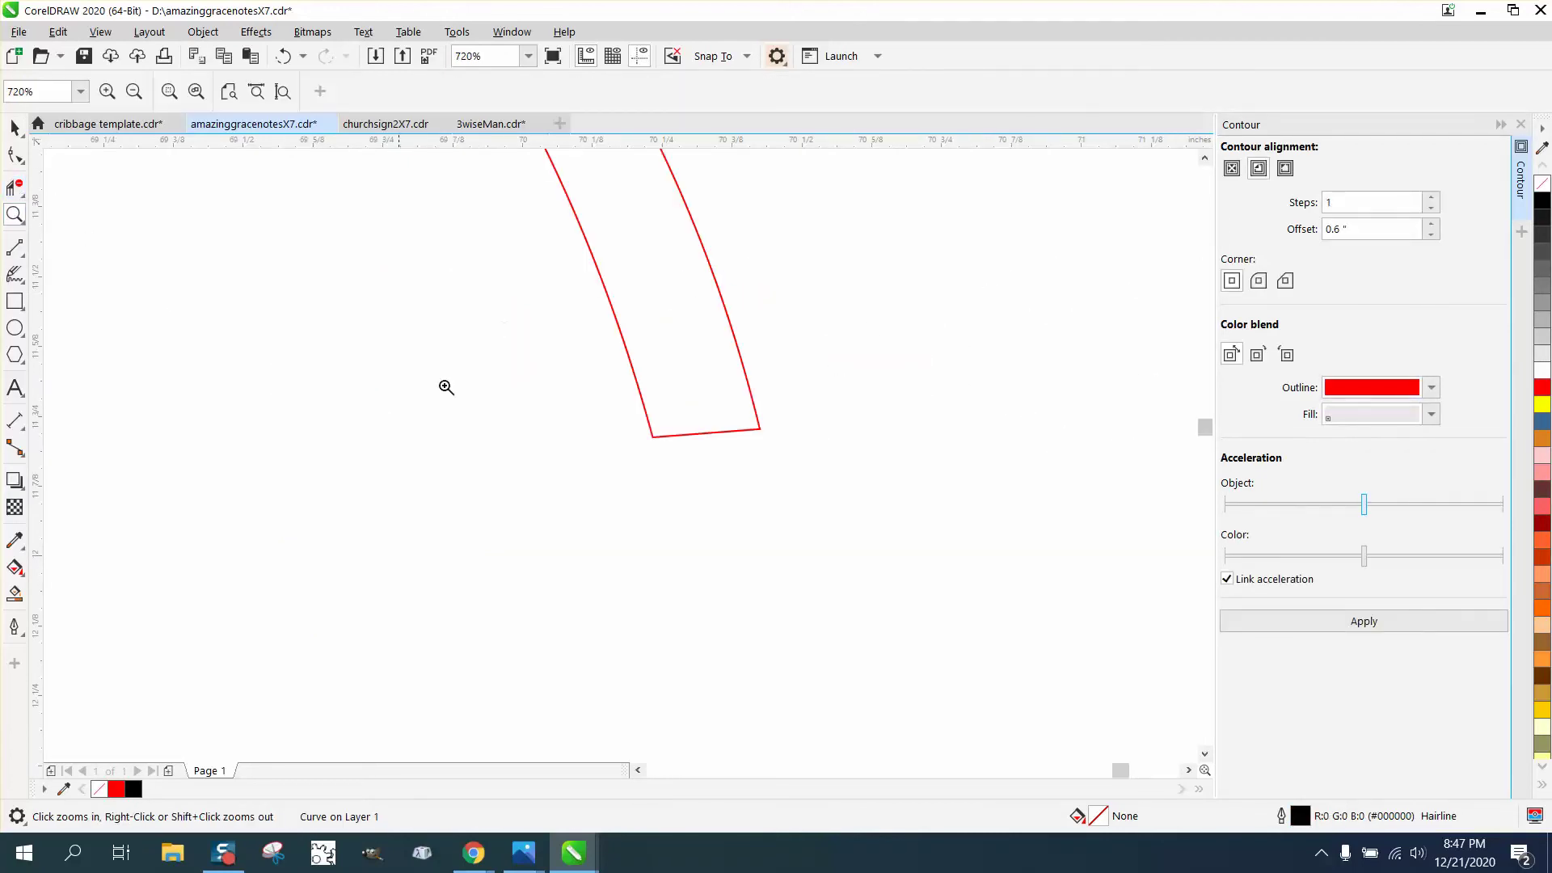
click(14, 154)
drag(613, 381, 587, 439)
right_click(682, 427)
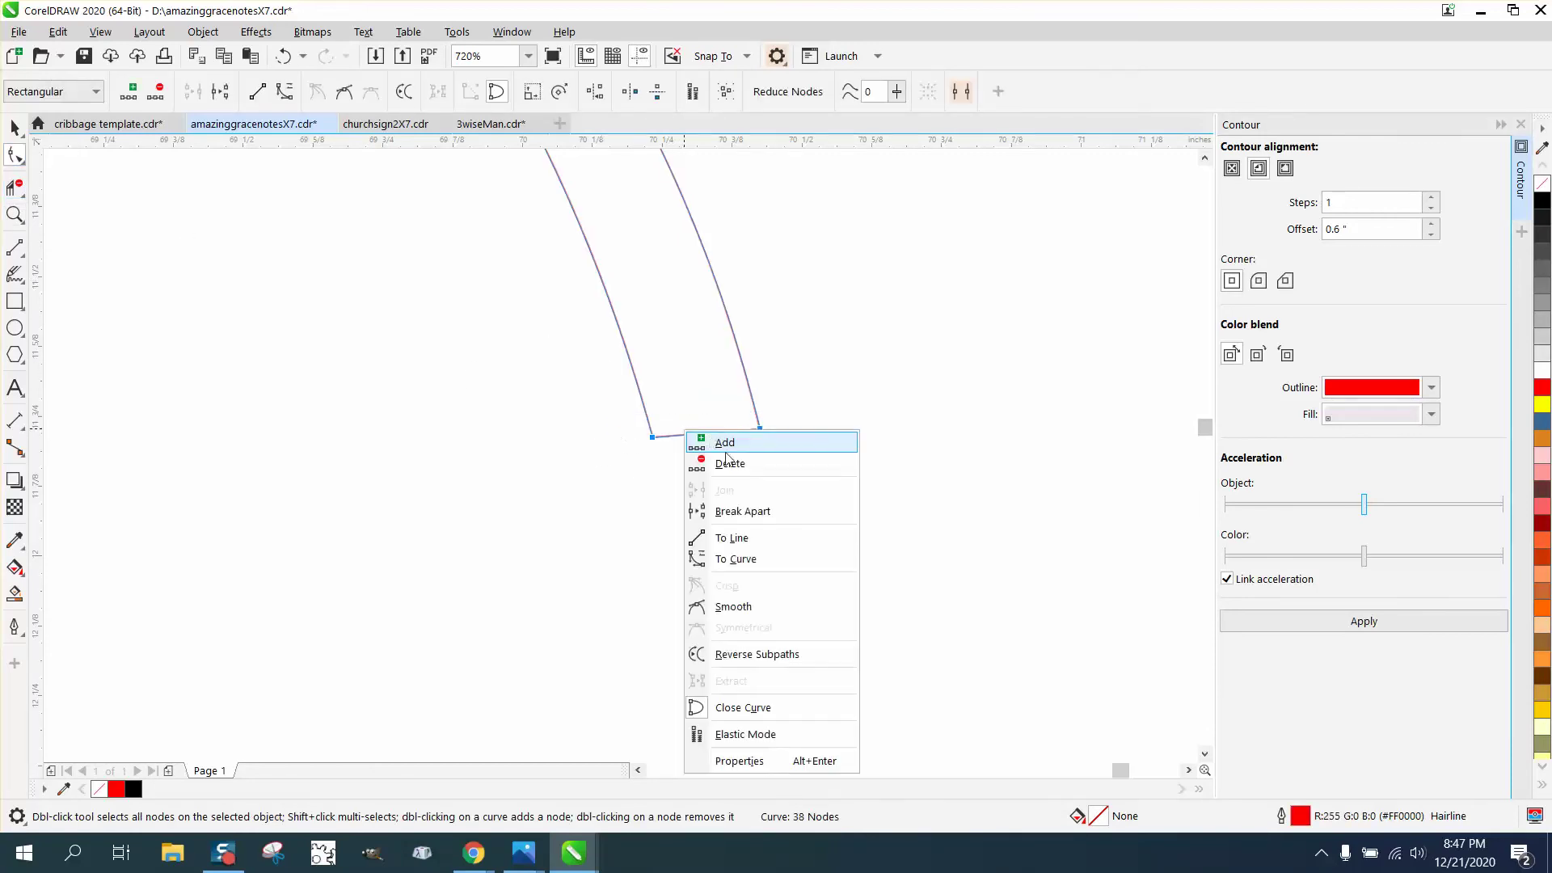
click(739, 511)
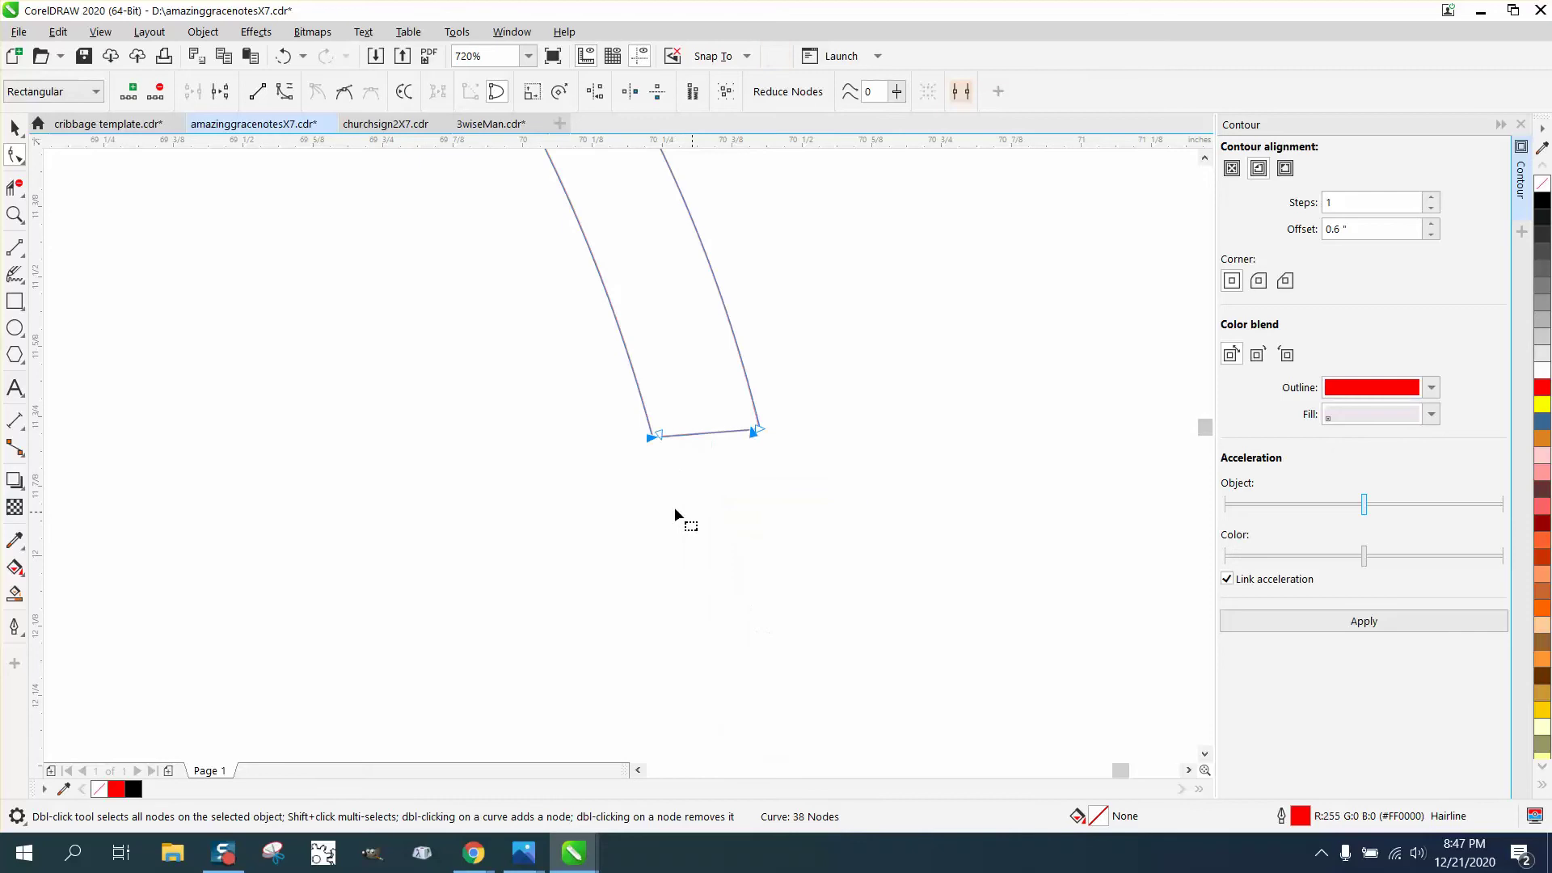
click(15, 188)
drag(696, 388, 760, 562)
scroll(970, 537, down, 10)
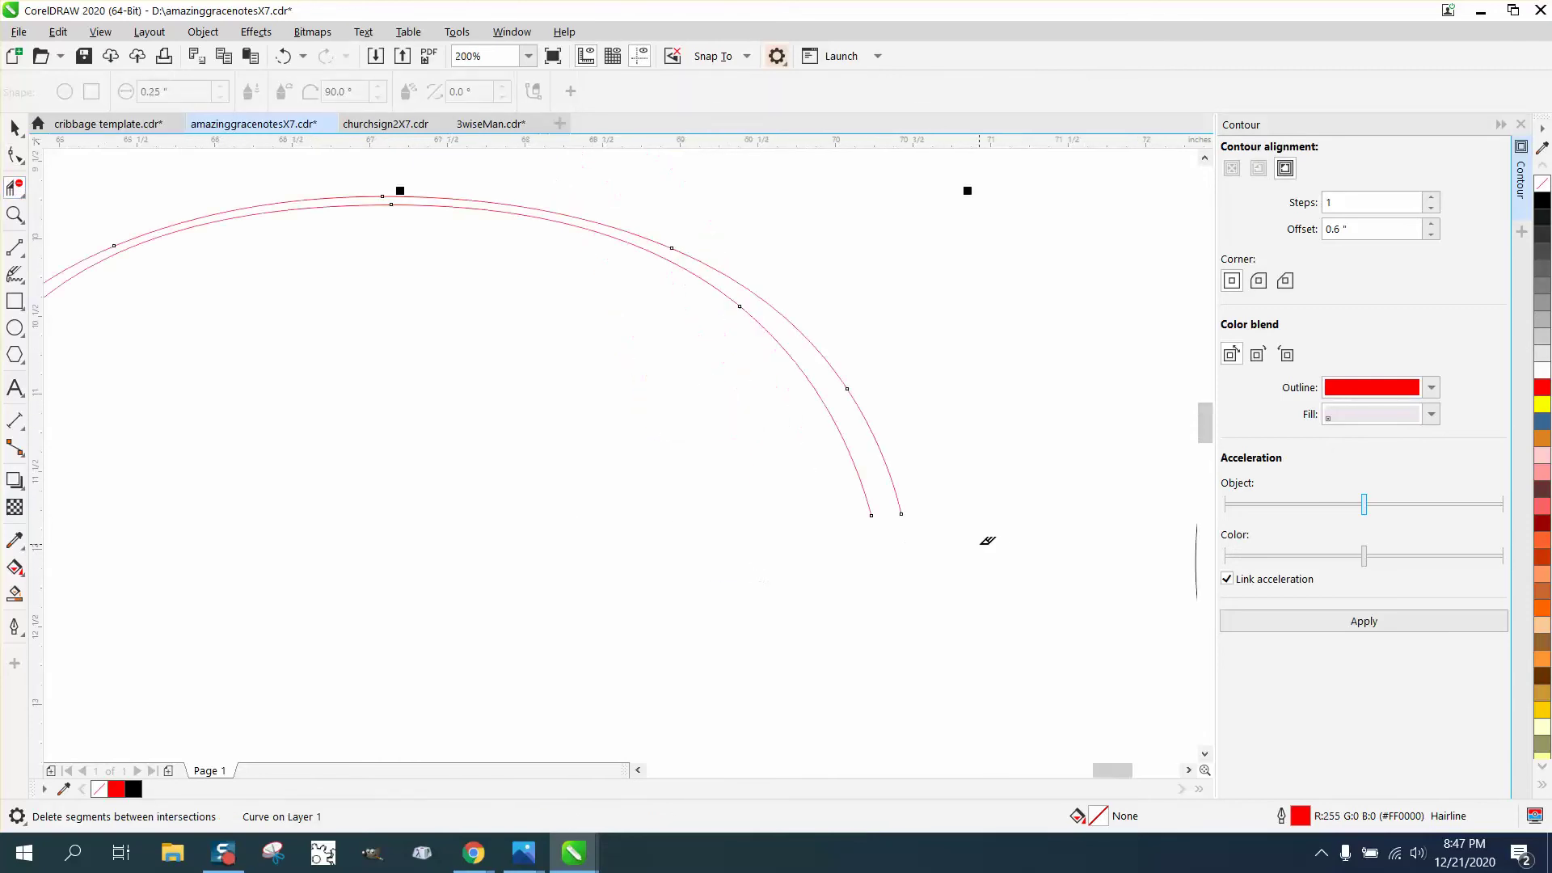
Break the red contour apart at its other end and delete that cap segment.
click(15, 214)
drag(805, 575, 863, 604)
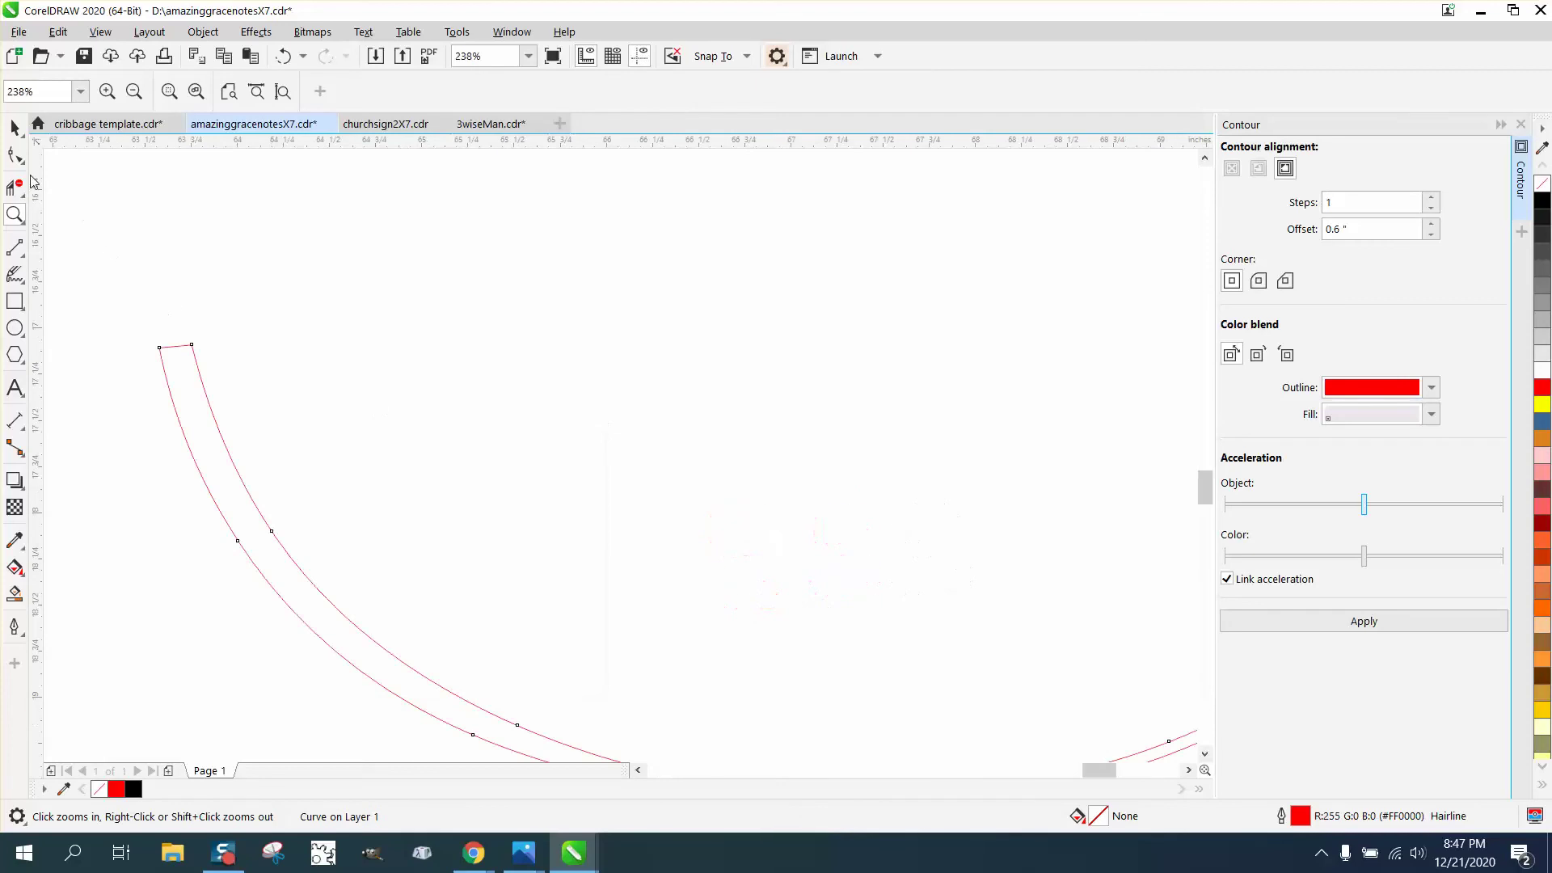
click(15, 154)
drag(122, 321, 203, 349)
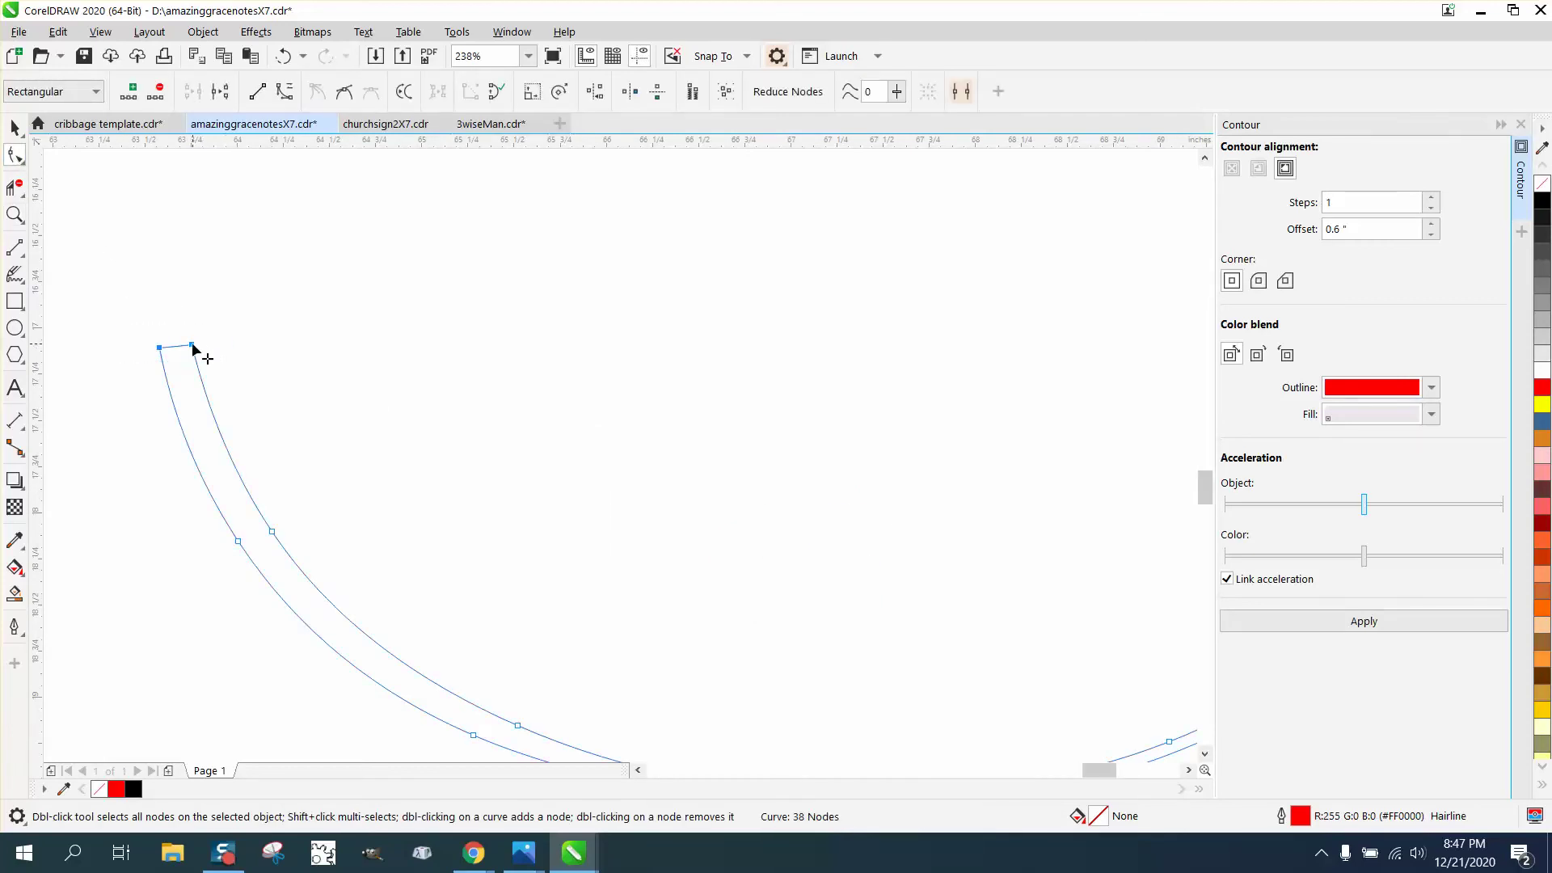
right_click(203, 349)
click(253, 427)
click(15, 186)
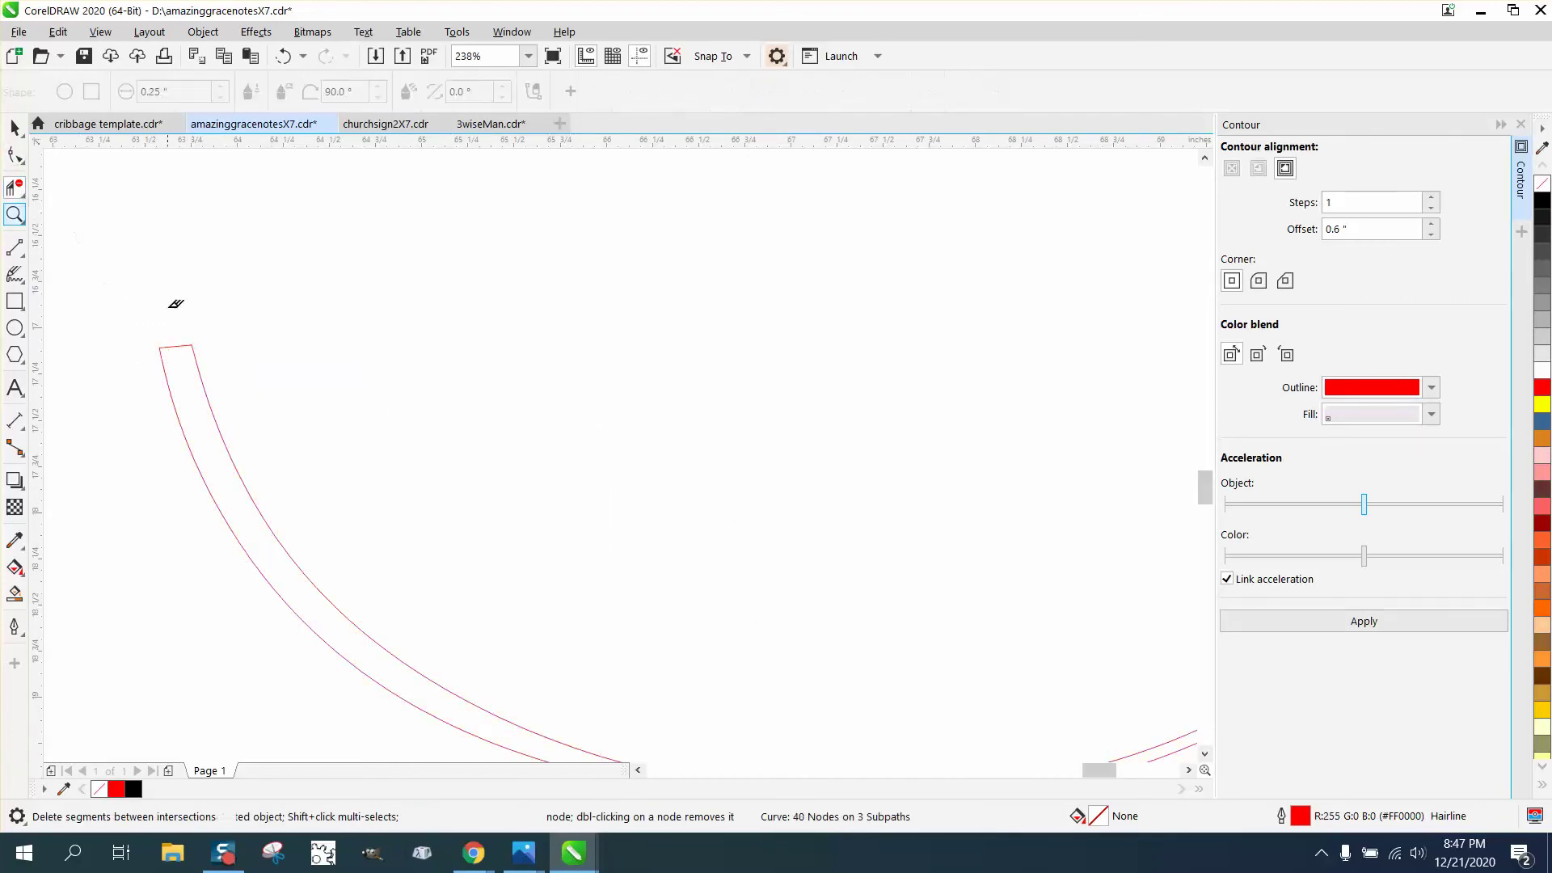
click(176, 346)
click(15, 127)
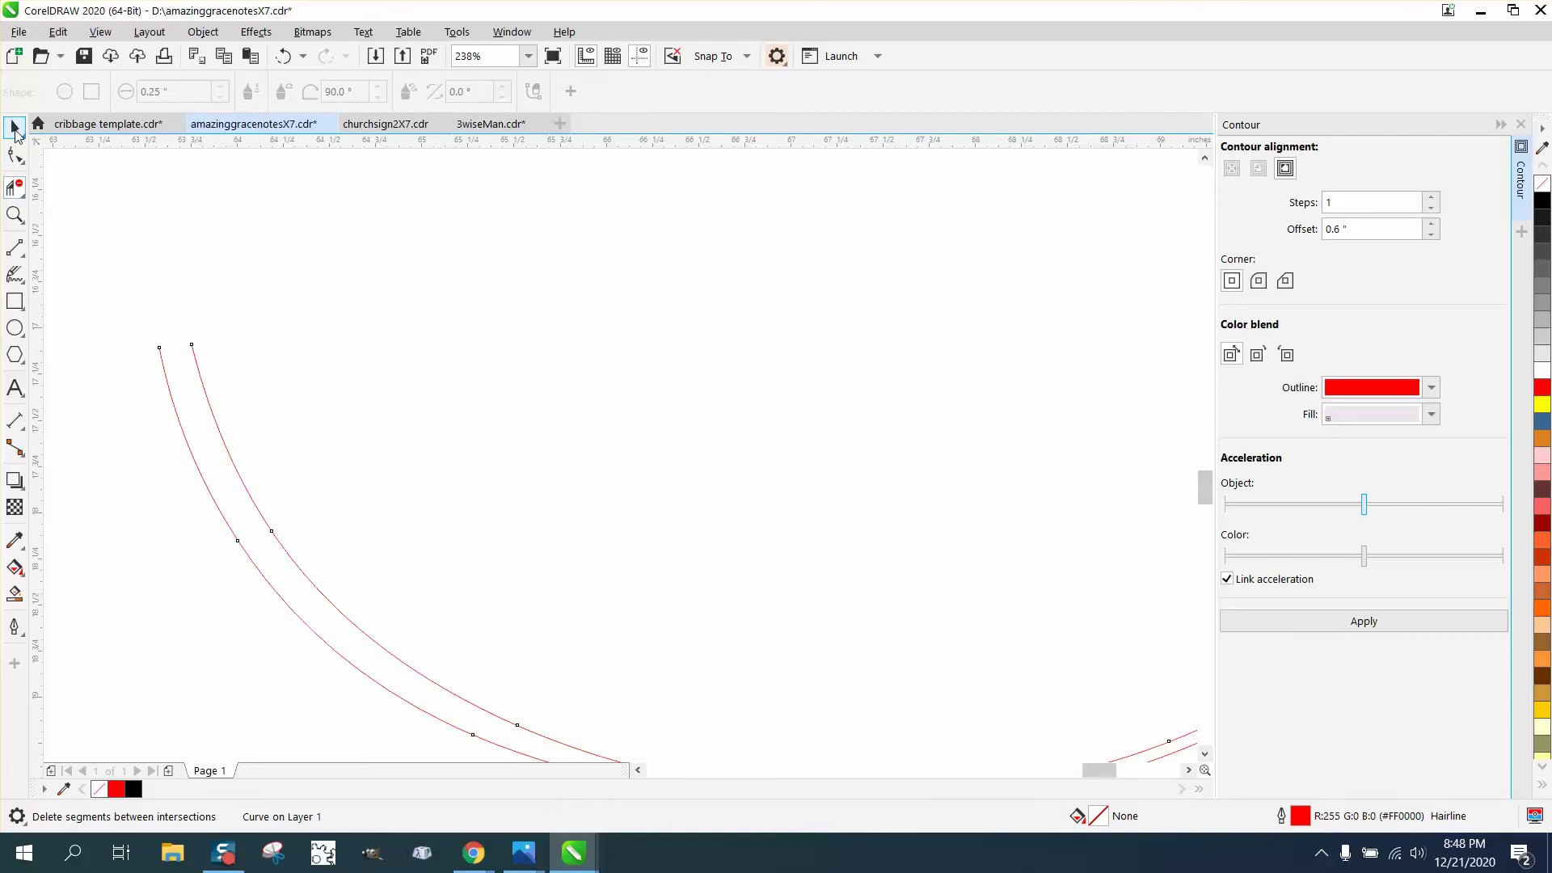
Break the red S outlines apart into separate curves.
scroll(380, 312, down, 8)
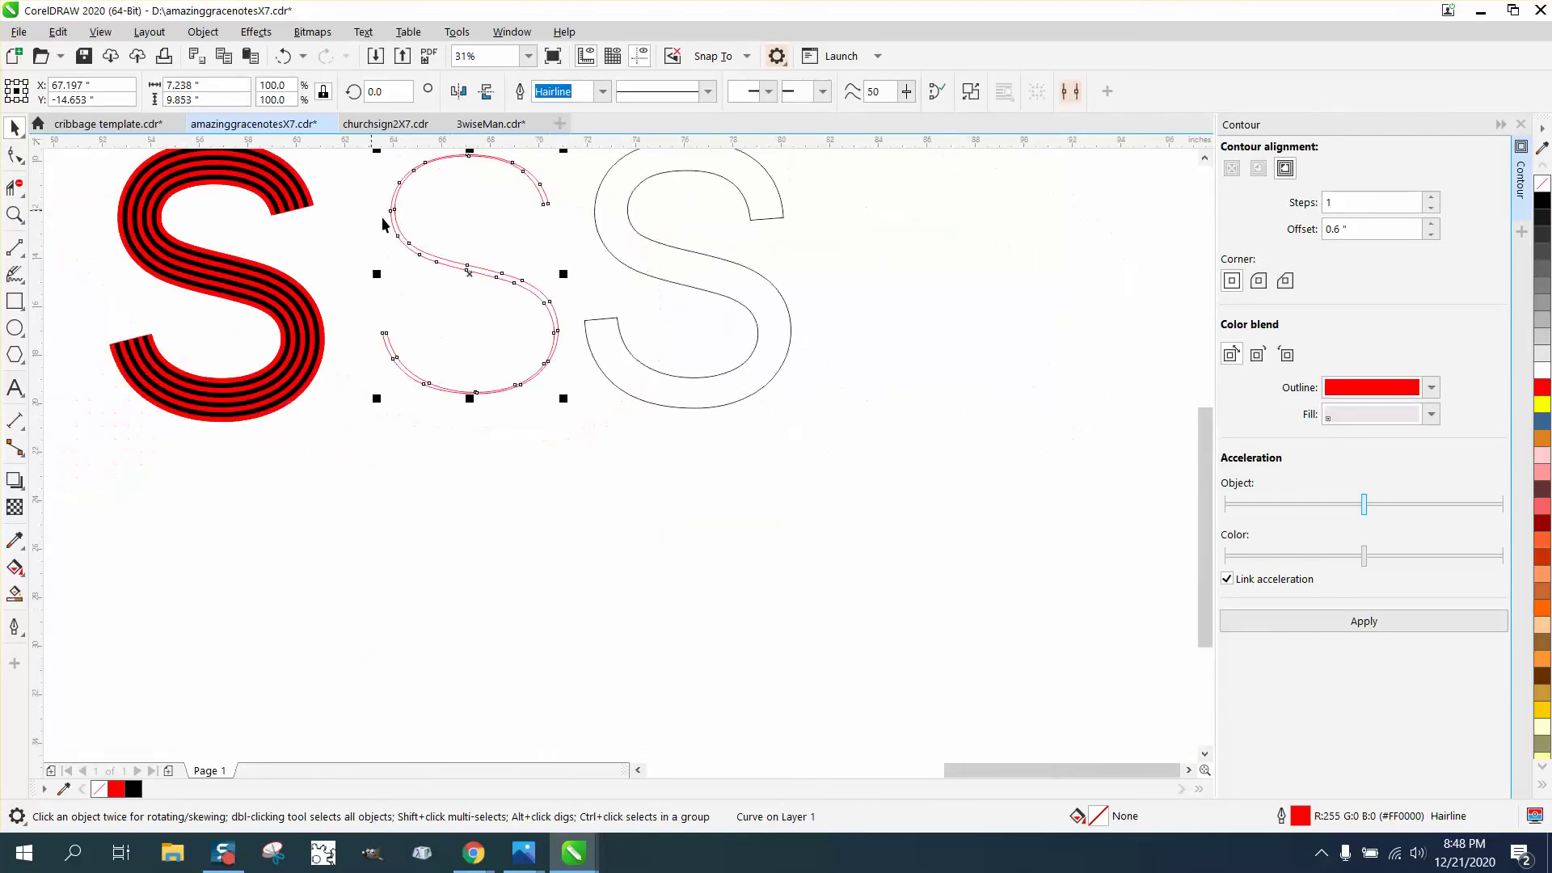
scroll(386, 220, down, 2)
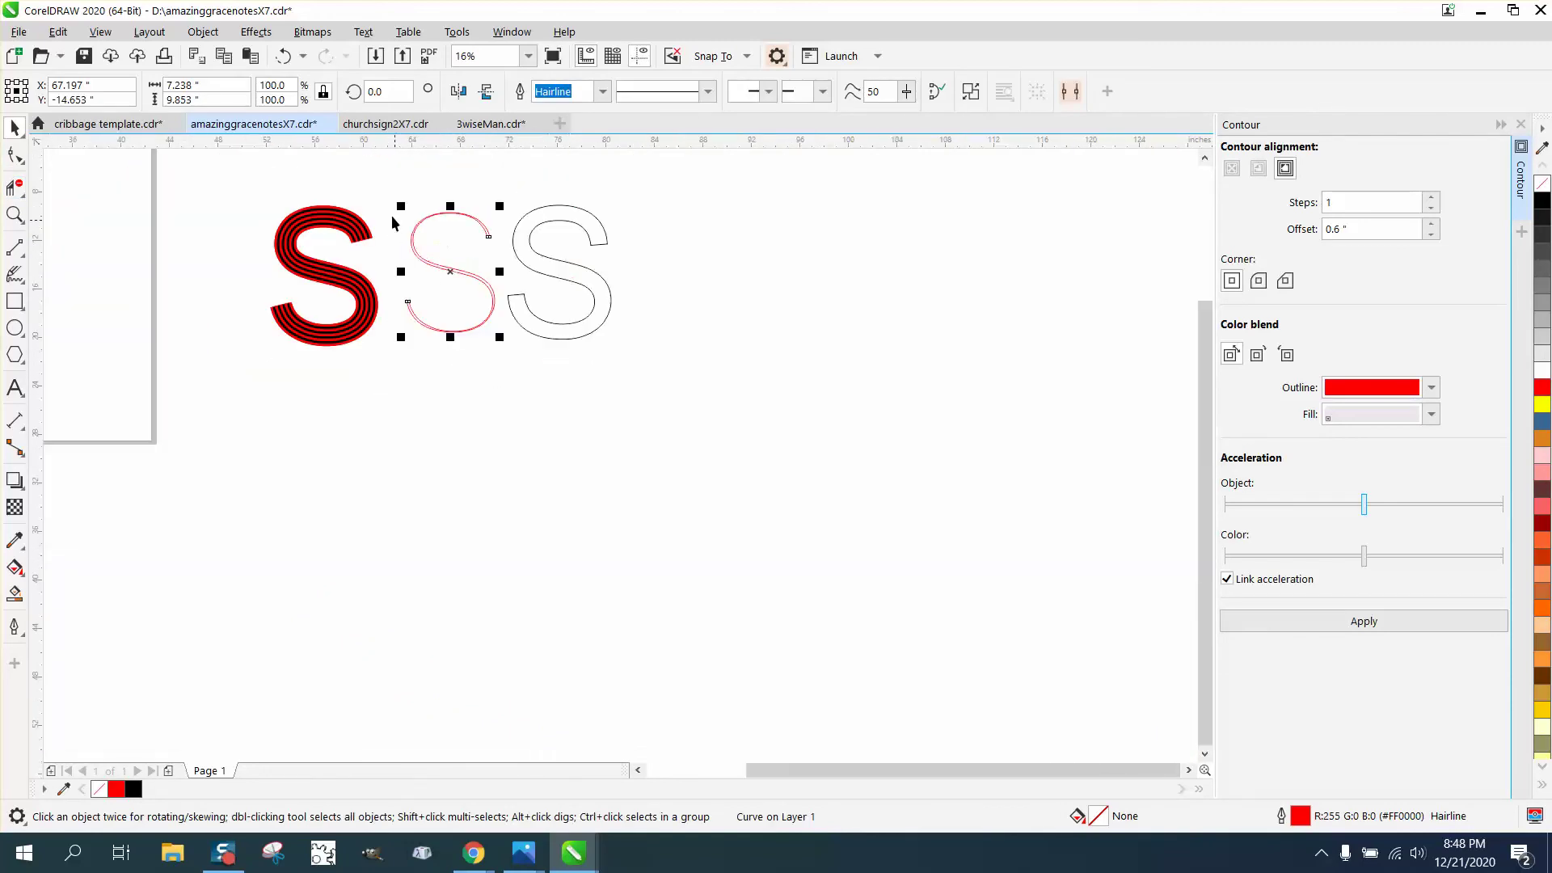
click(203, 32)
click(269, 468)
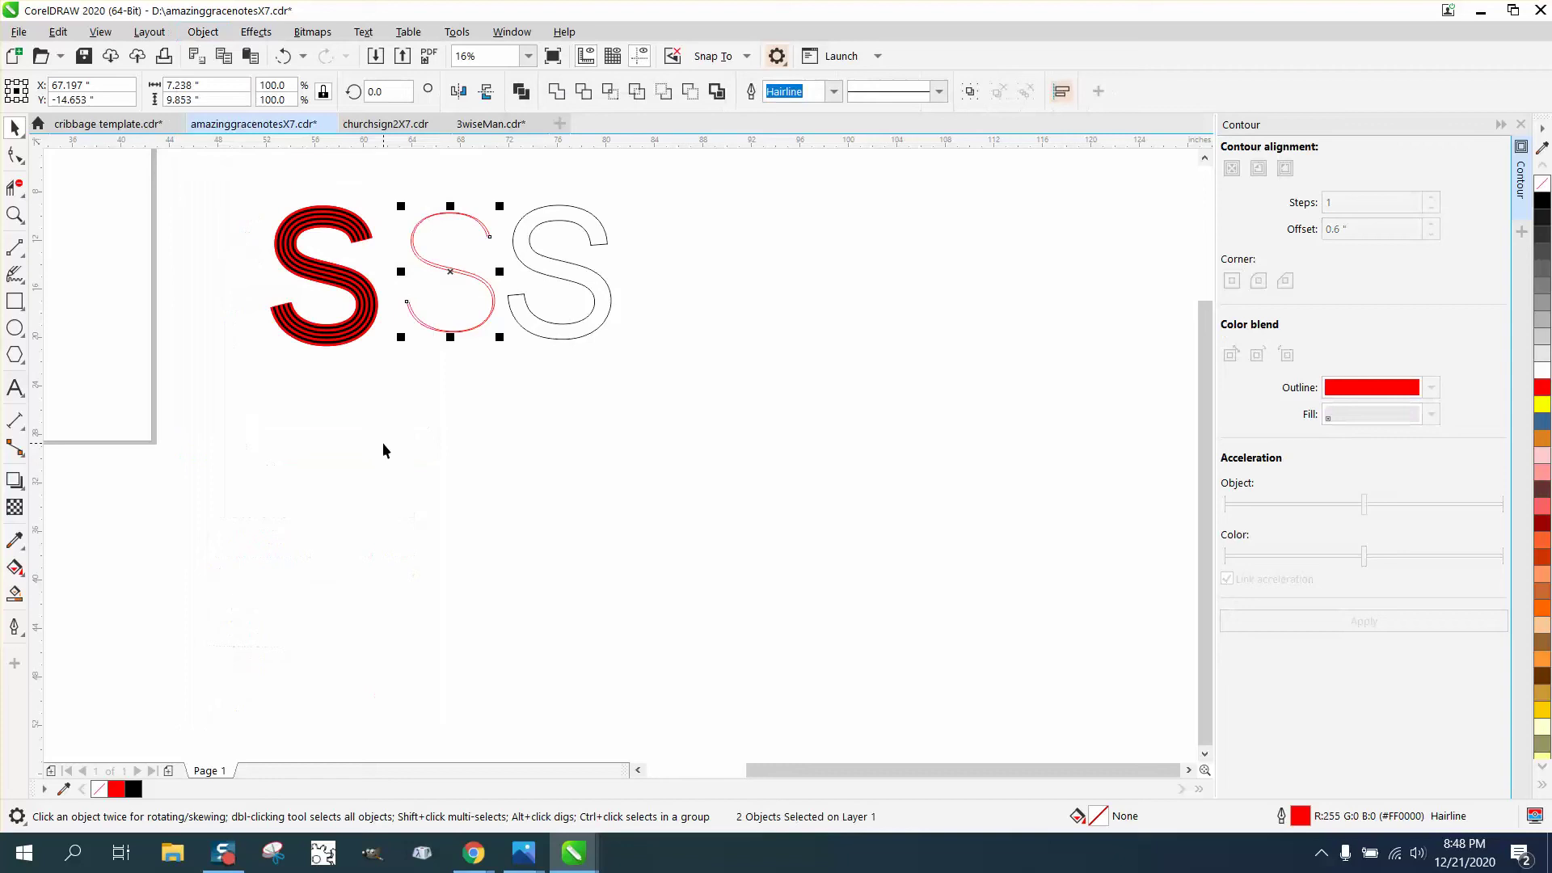
click(382, 443)
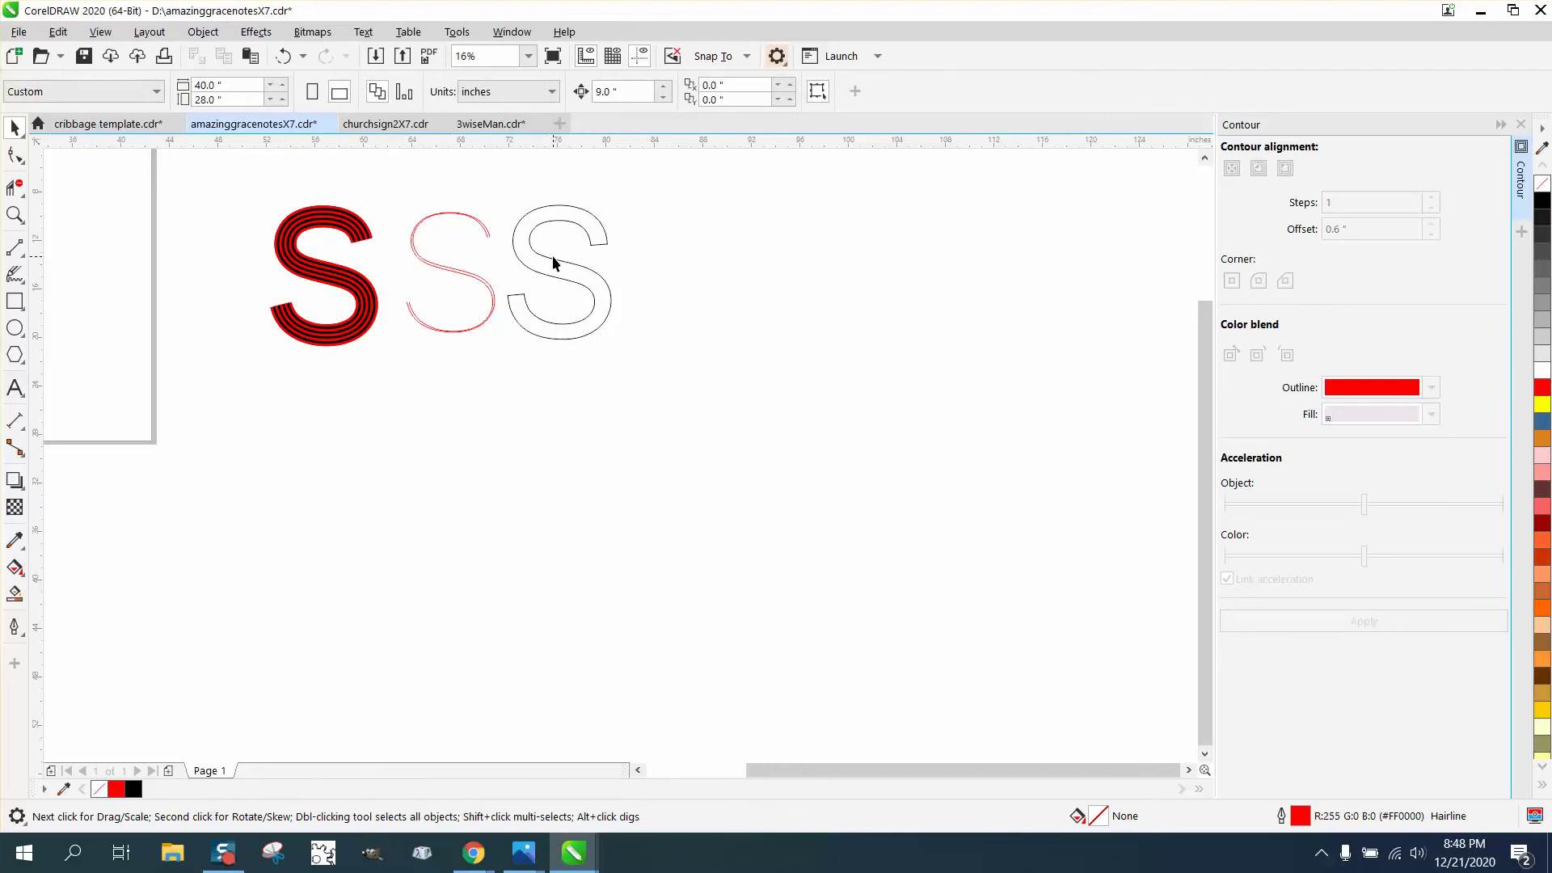
Drag the hollow black S further right and nudge one red S stroke down.
click(555, 263)
drag(595, 253, 705, 253)
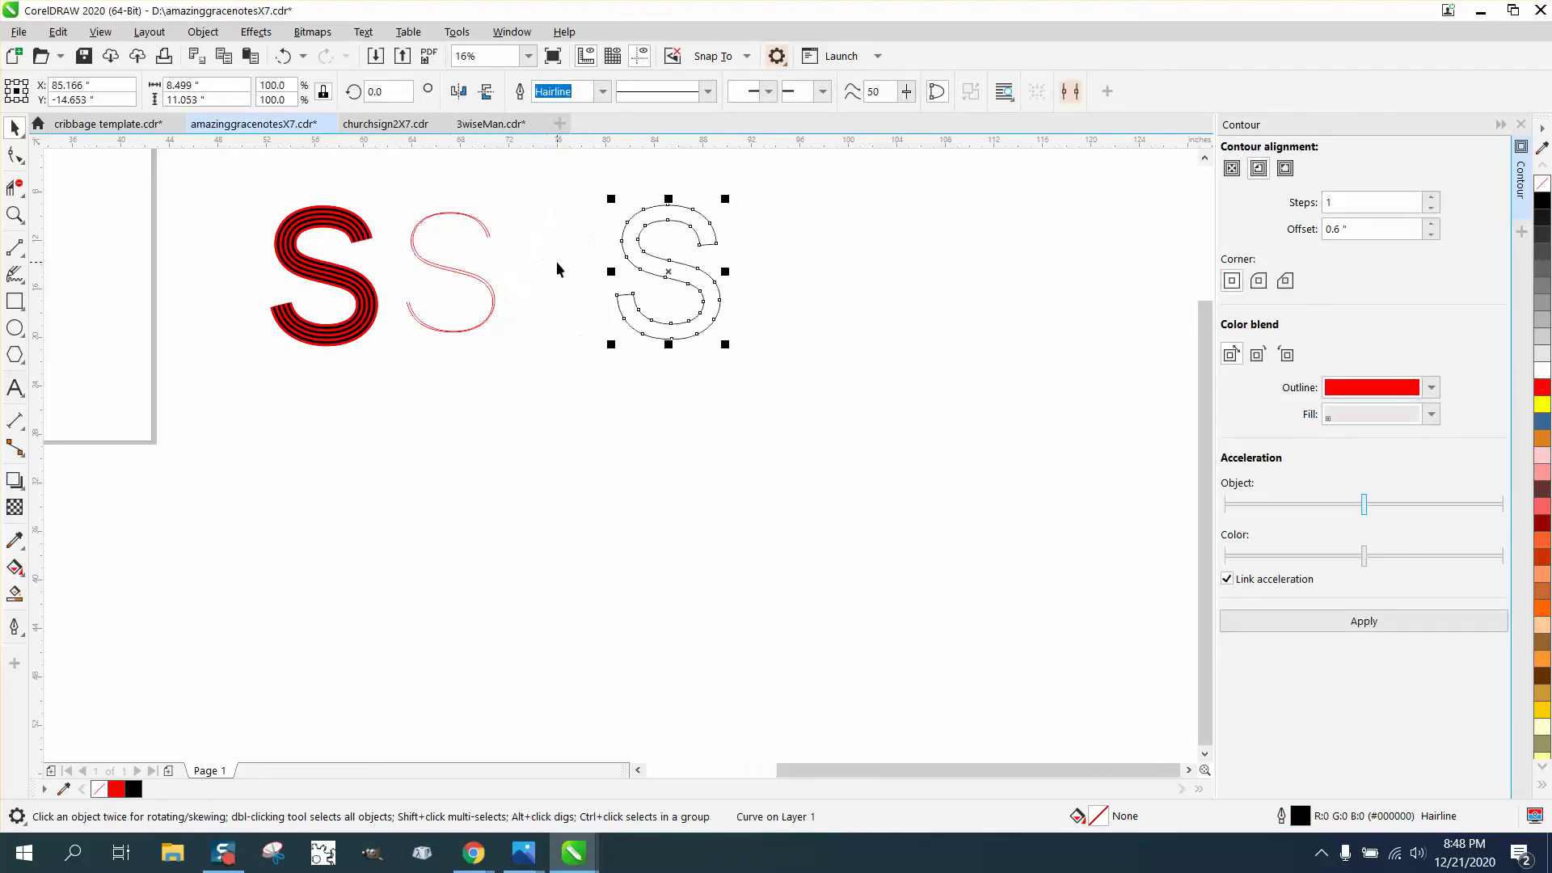
click(495, 296)
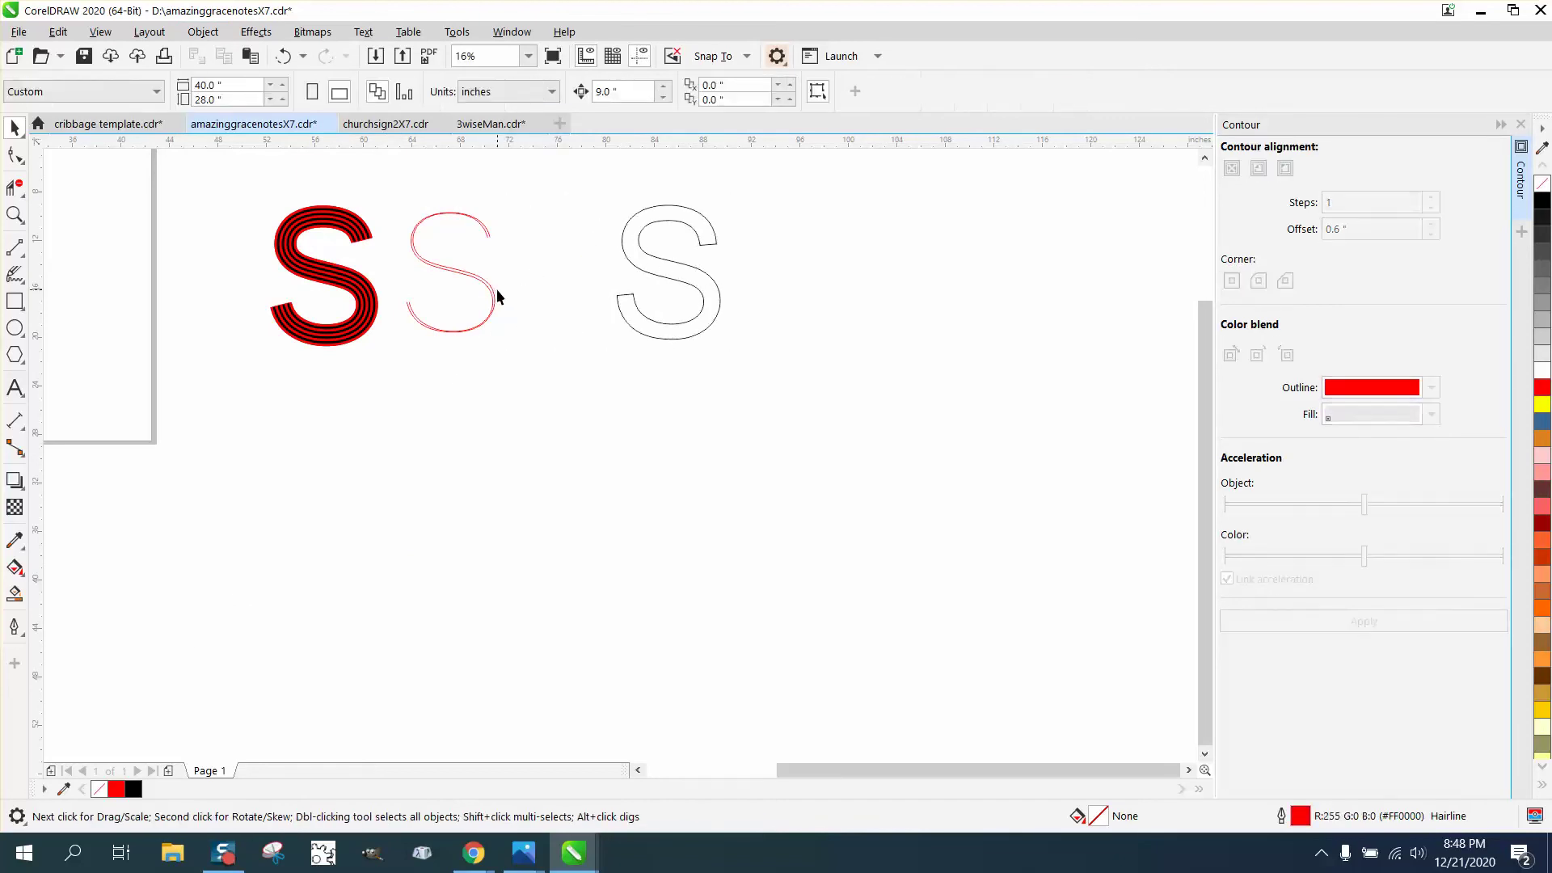
click(495, 298)
key(Down)
key(Down)
key(Down)
key(Down)
key(Down)
key(Down)
key(Down)
key(Down)
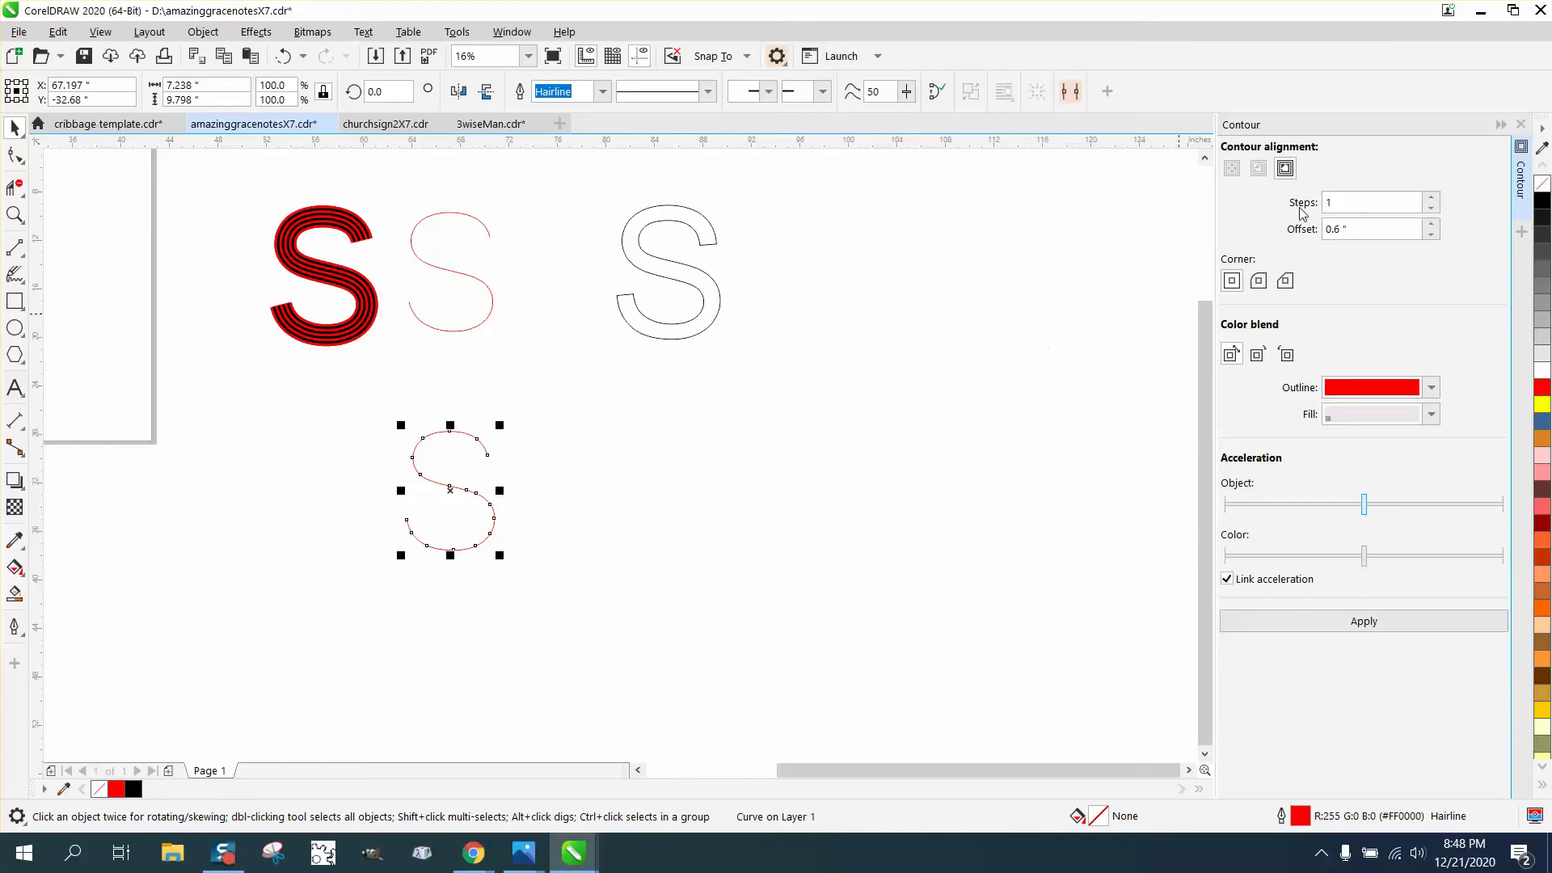
Give the lower red S stroke a 5-step contour with 0.2" offset.
drag(363, 428, 545, 582)
double_click(1337, 202)
text(5)
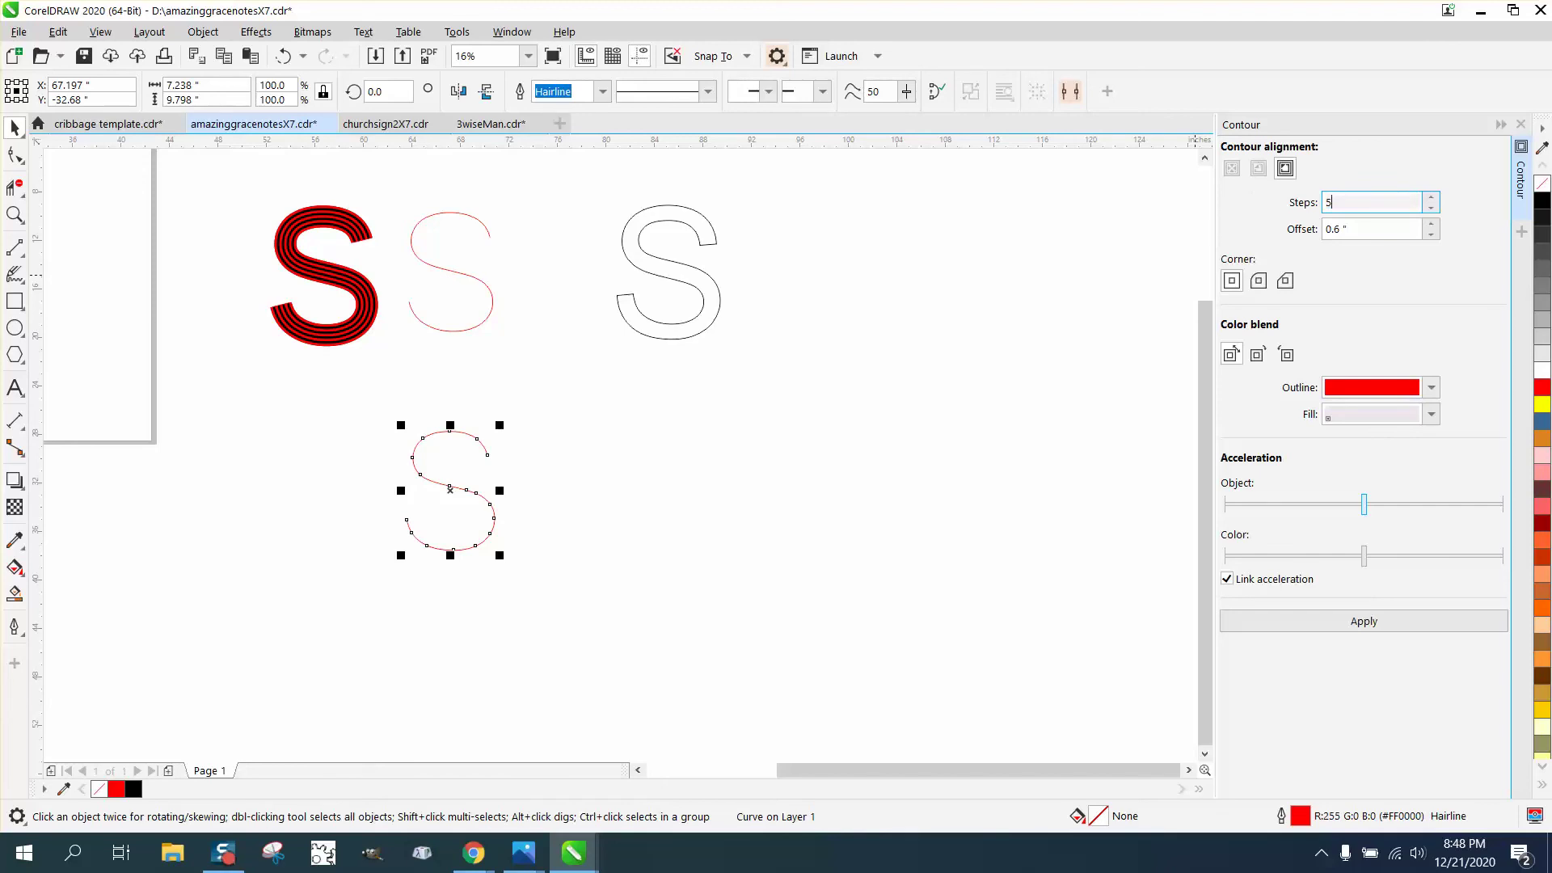
key(Tab)
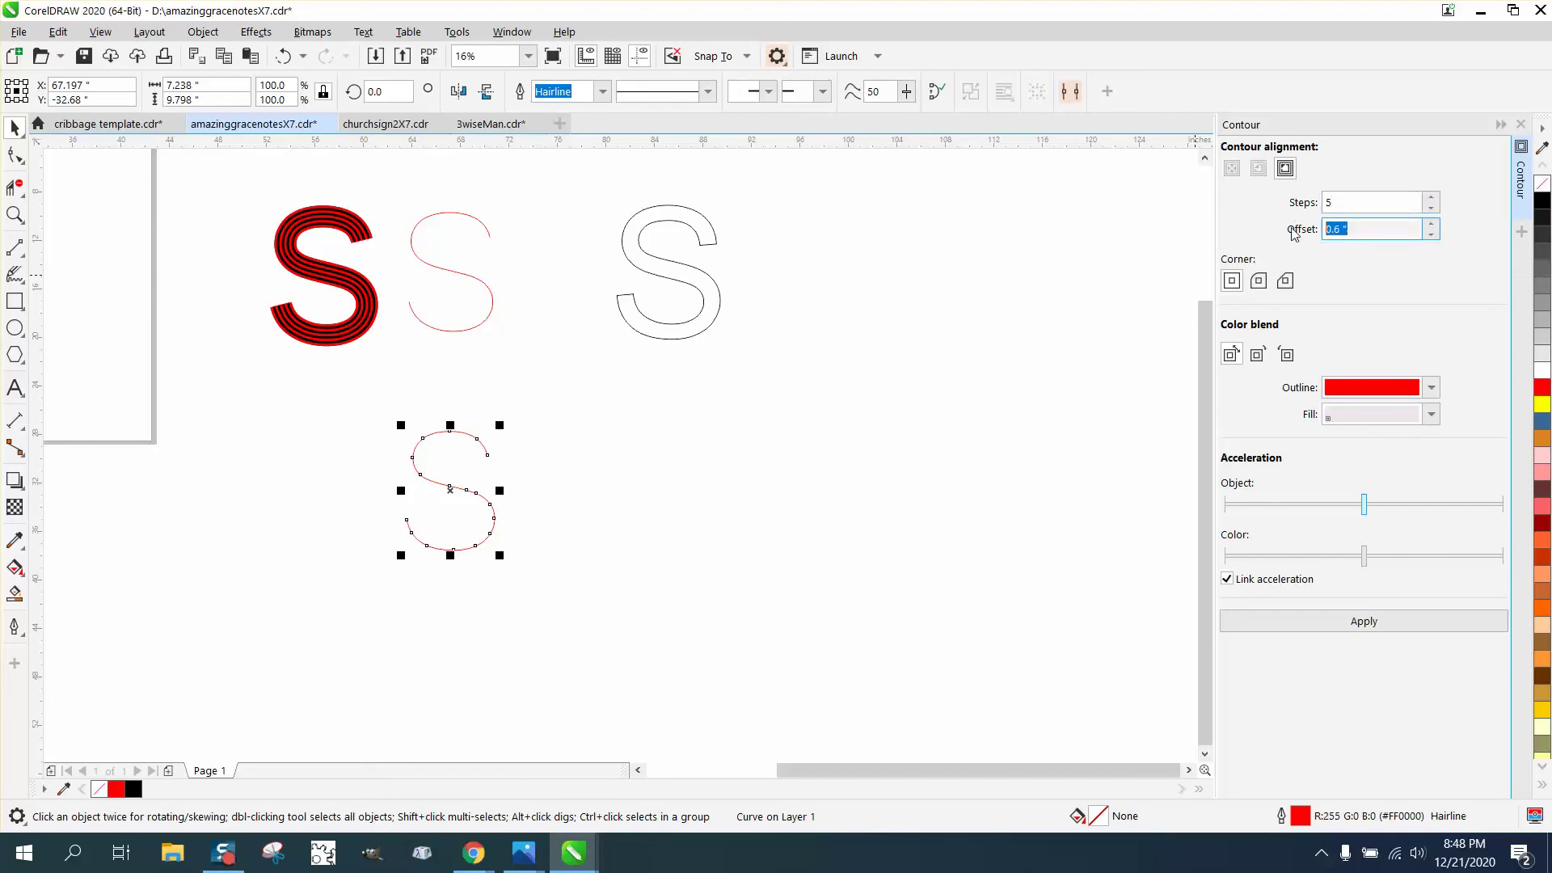
text(.2)
key(Return)
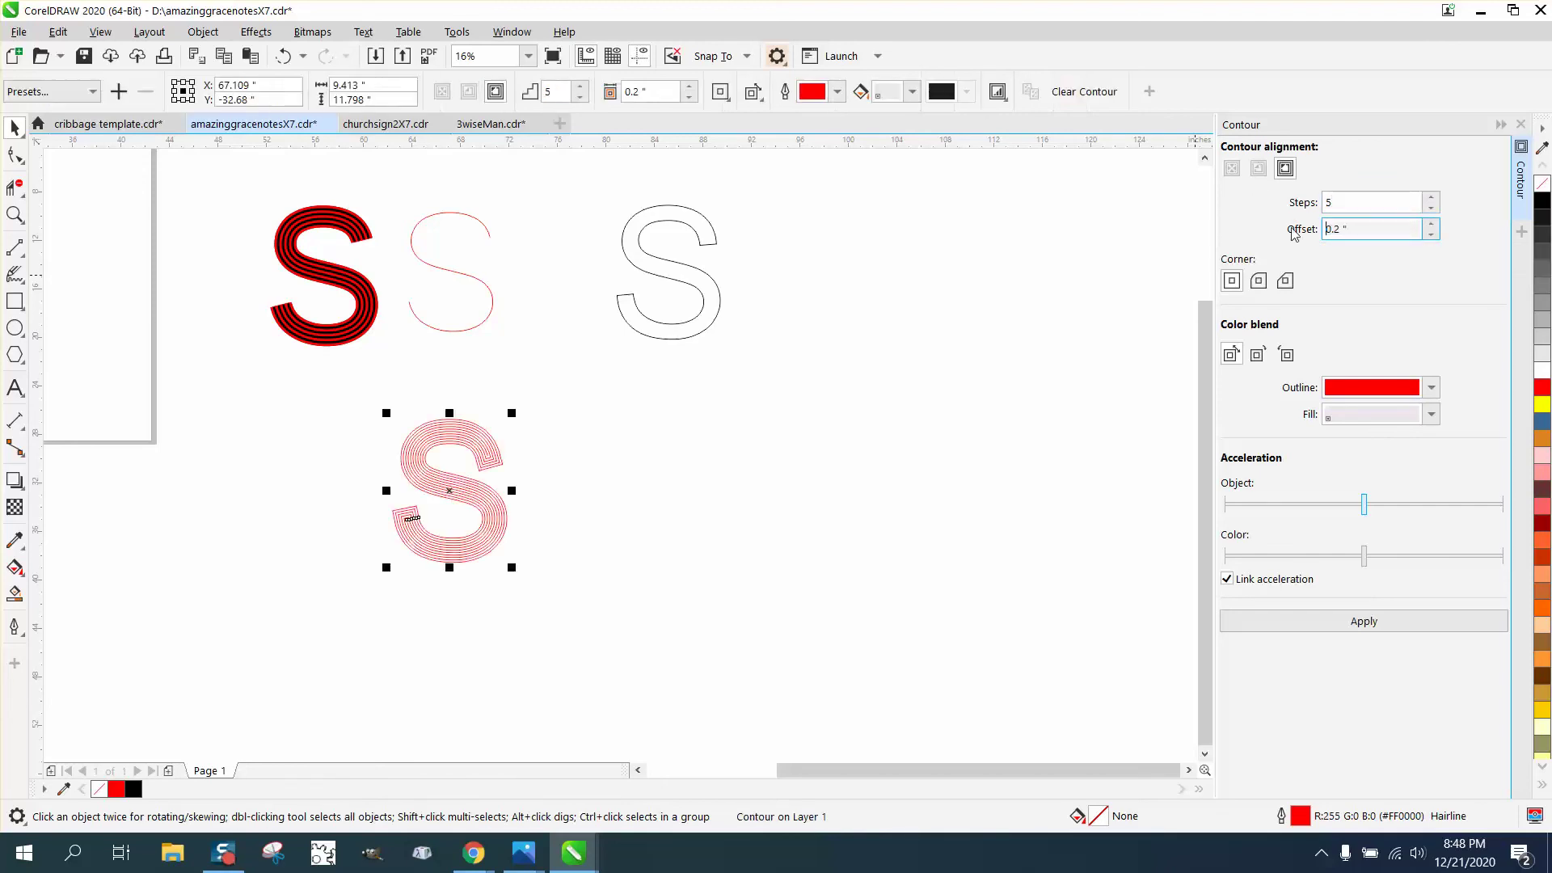
Zoom in on the contoured S's lower-left and upper-right ends.
click(14, 214)
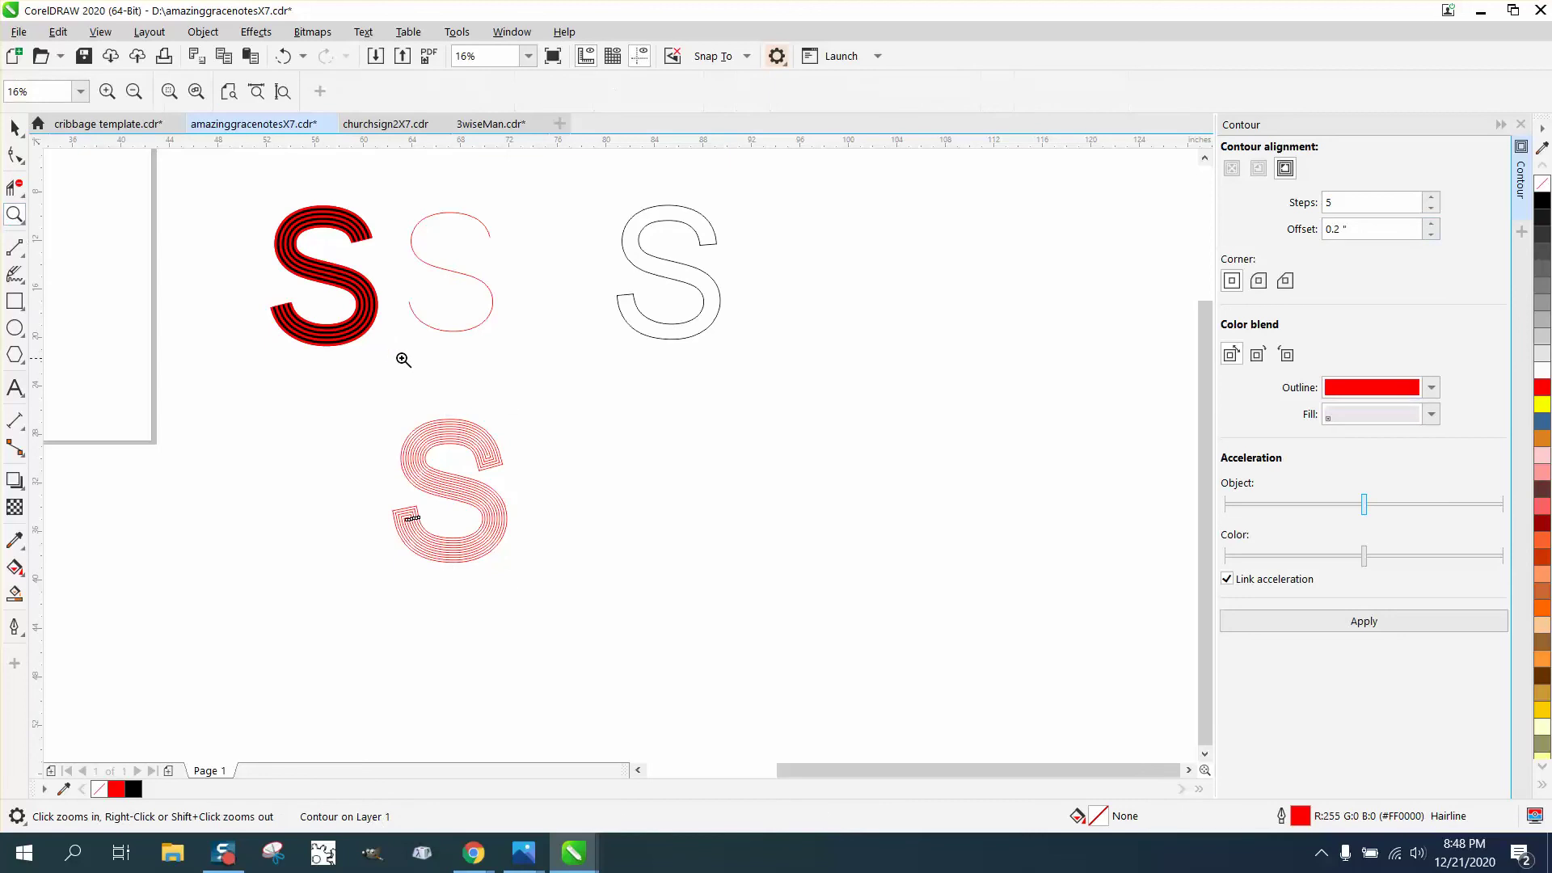
drag(362, 373, 677, 584)
drag(154, 504, 400, 607)
scroll(313, 487, down, 2)
scroll(282, 441, down, 3)
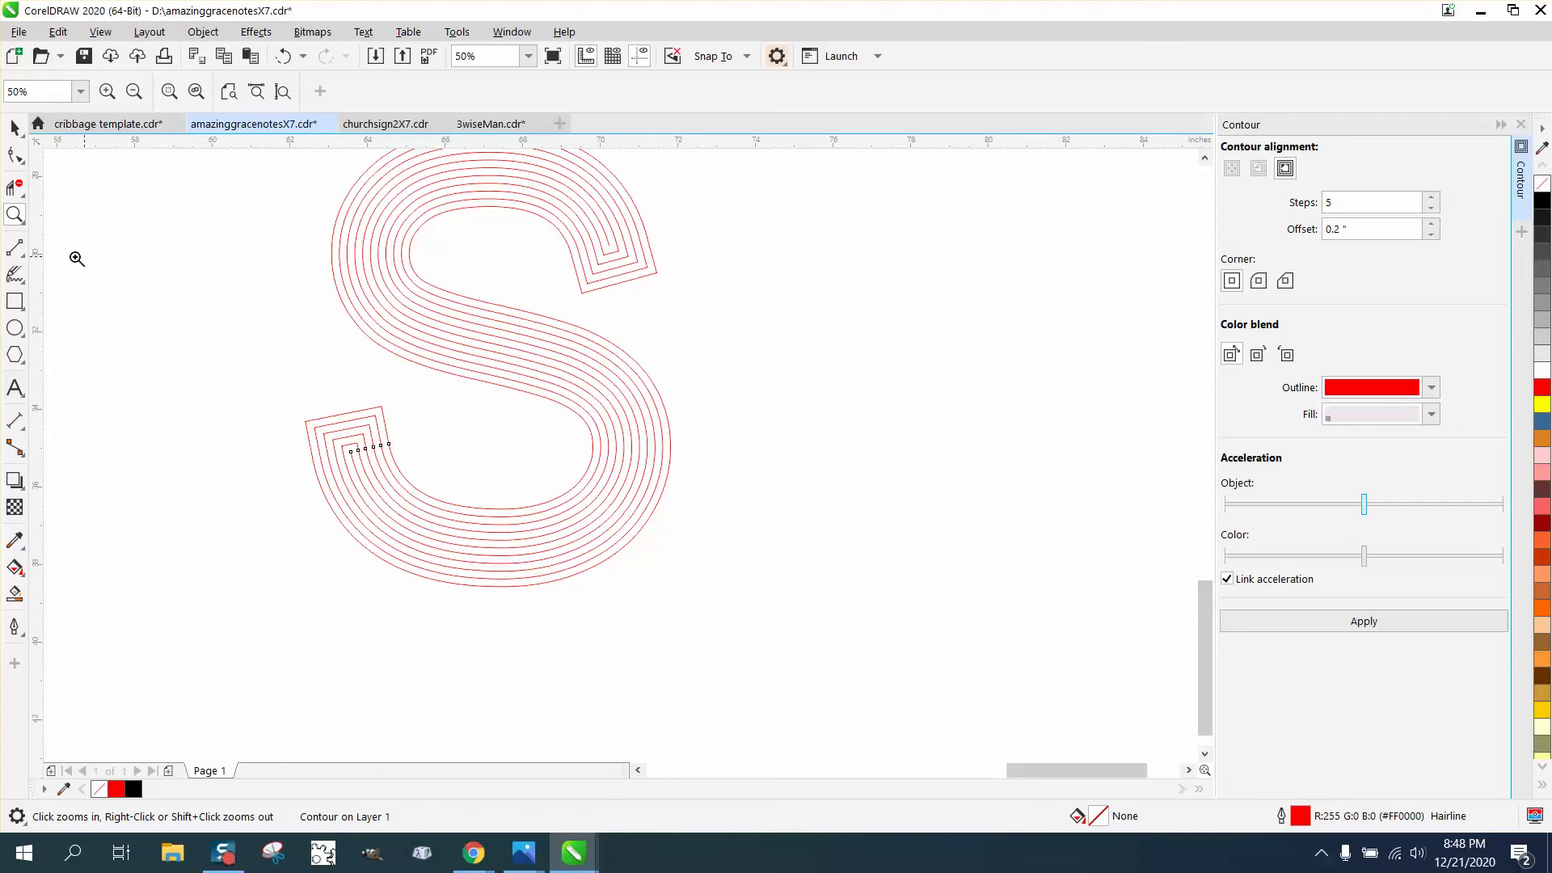
drag(535, 242, 715, 333)
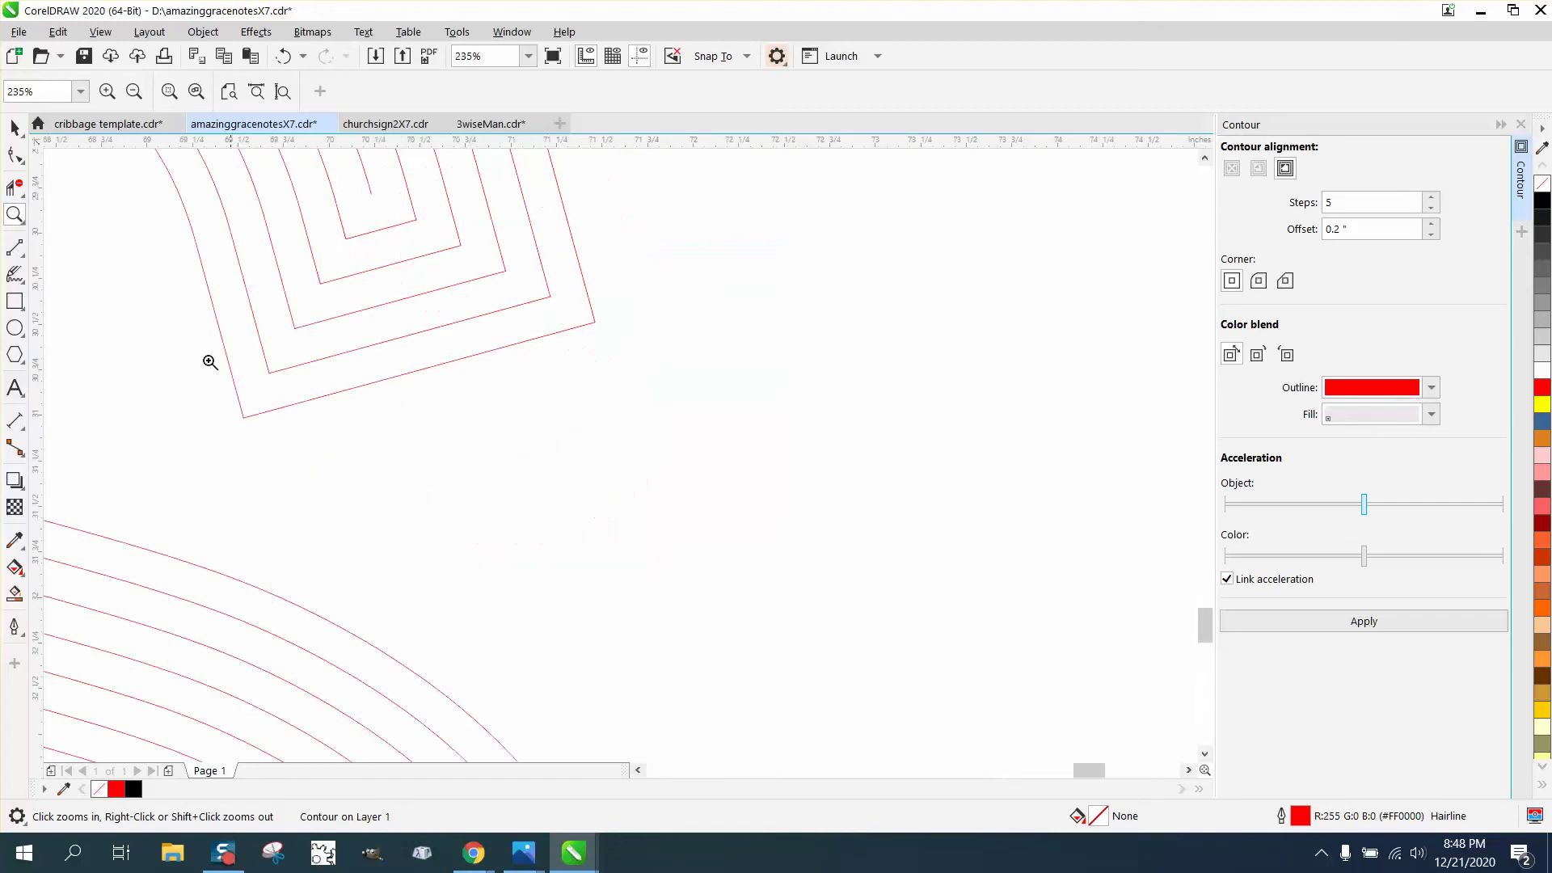
Draw a 2-point cutting line across the upper-right stripe ends and shift it into place.
click(25, 260)
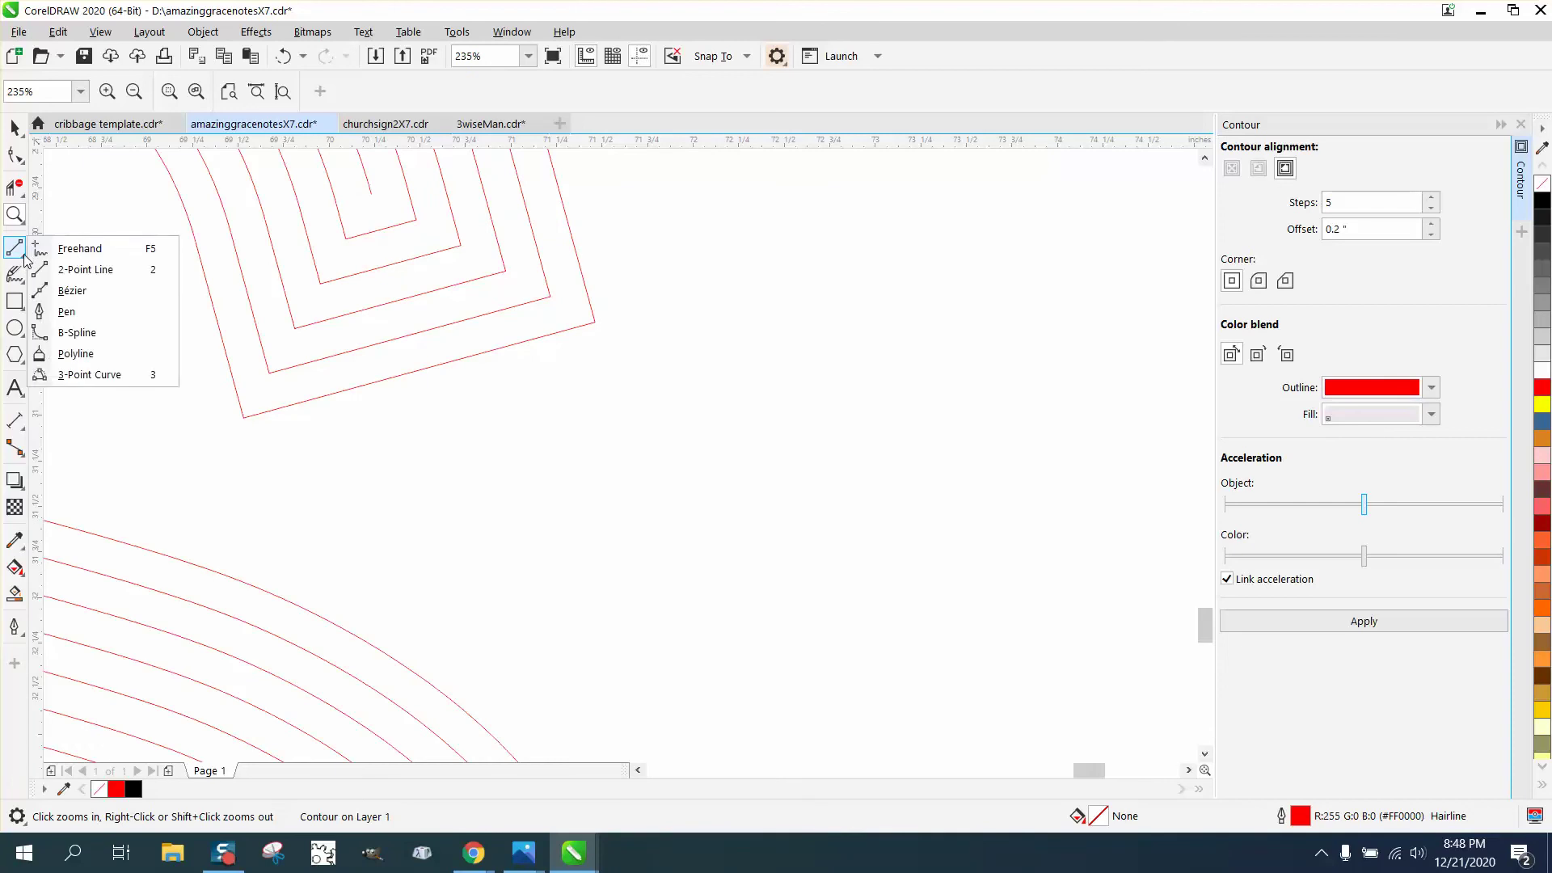
click(80, 266)
scroll(530, 189, down, 3)
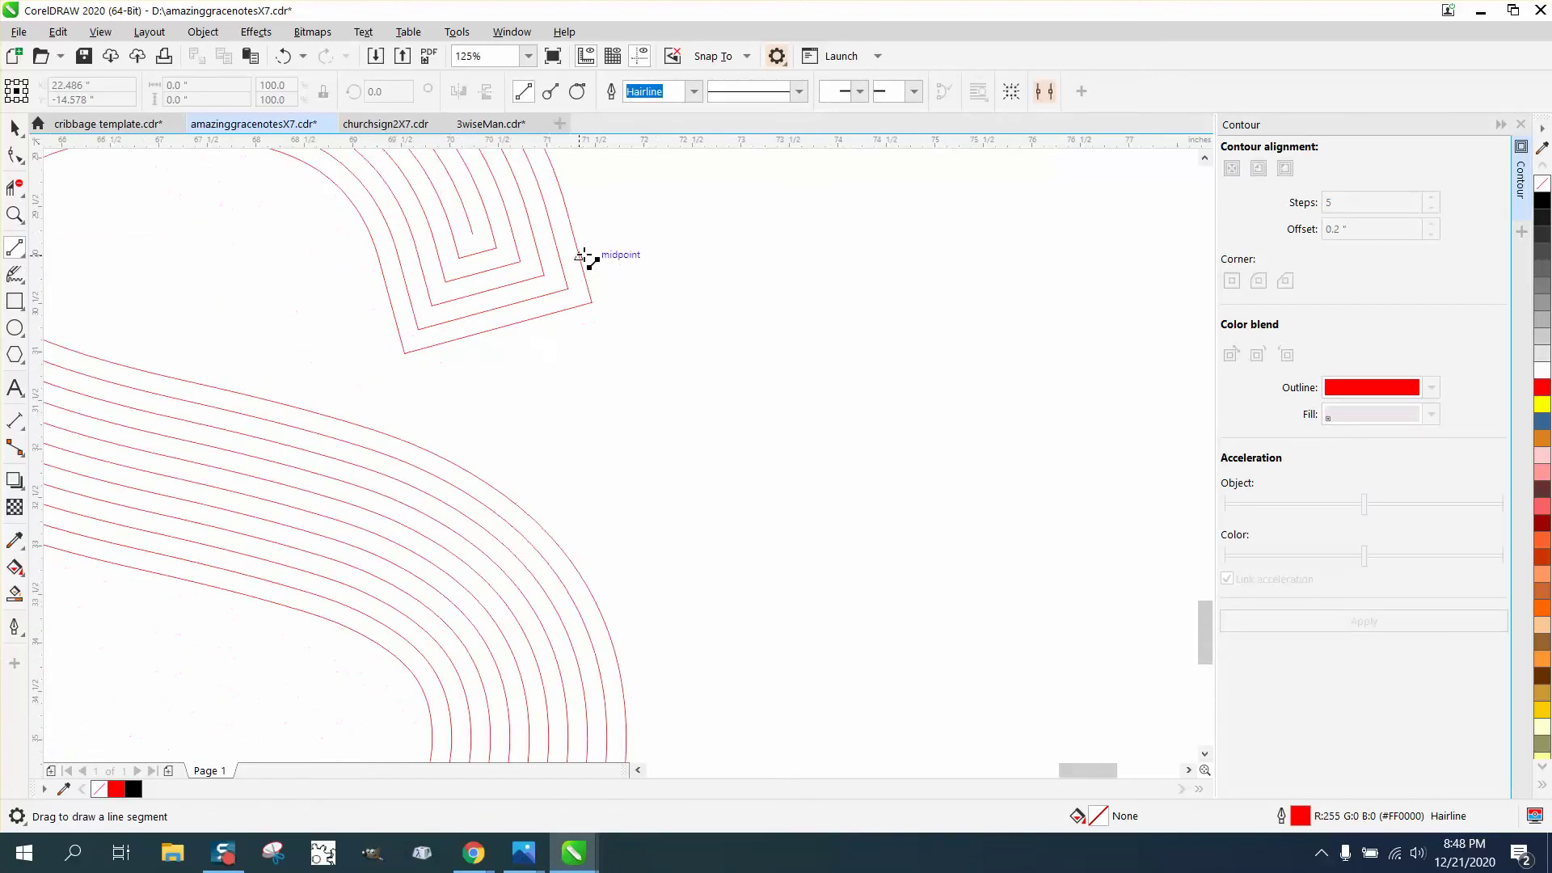
drag(563, 193, 372, 241)
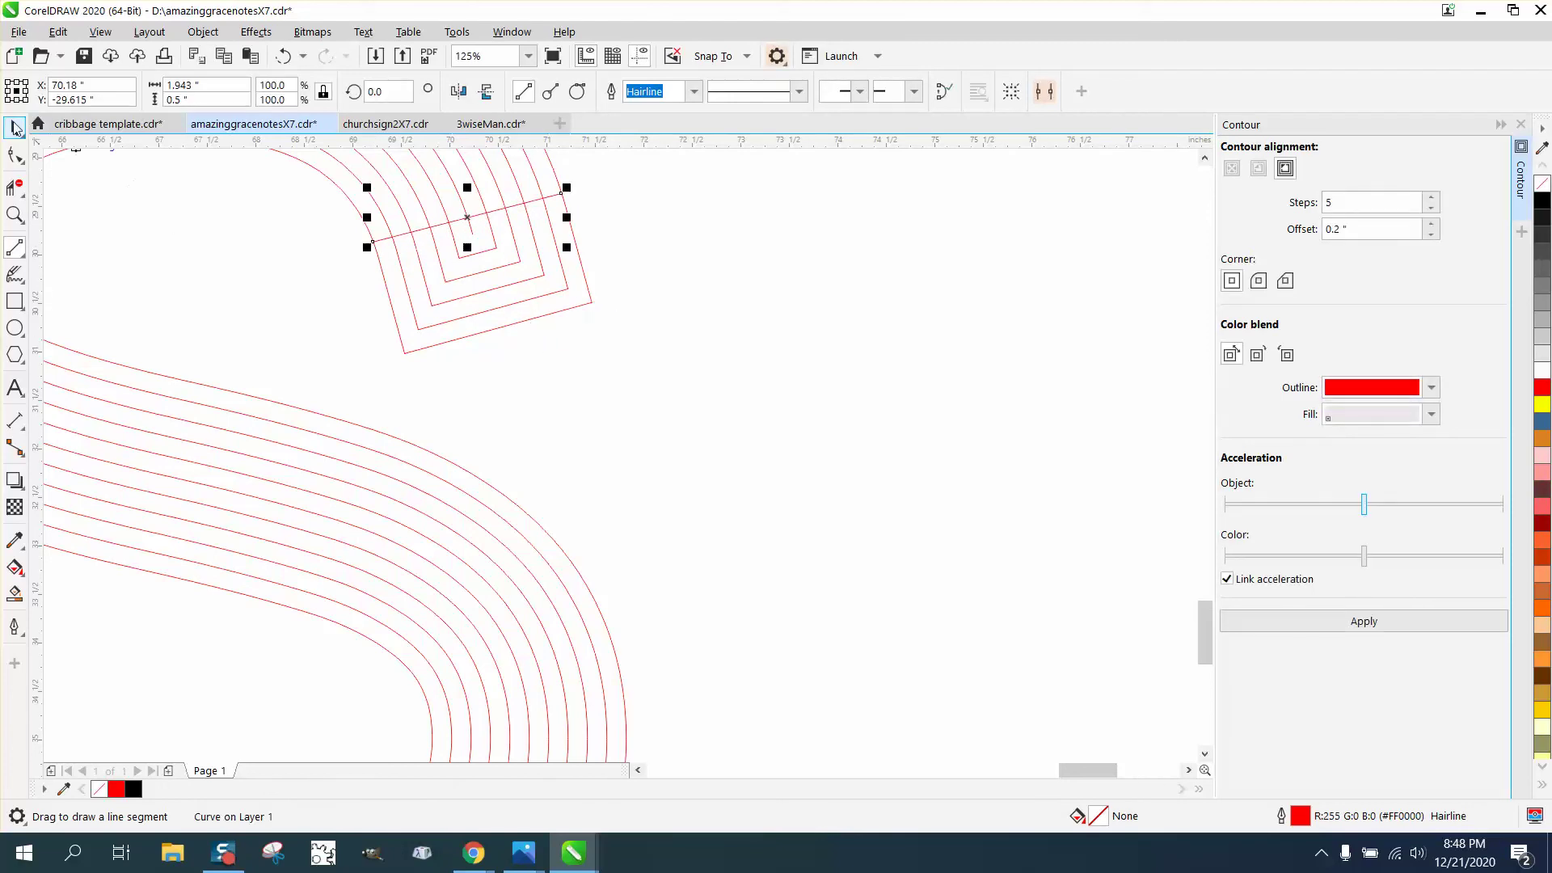
click(14, 127)
drag(469, 218, 474, 235)
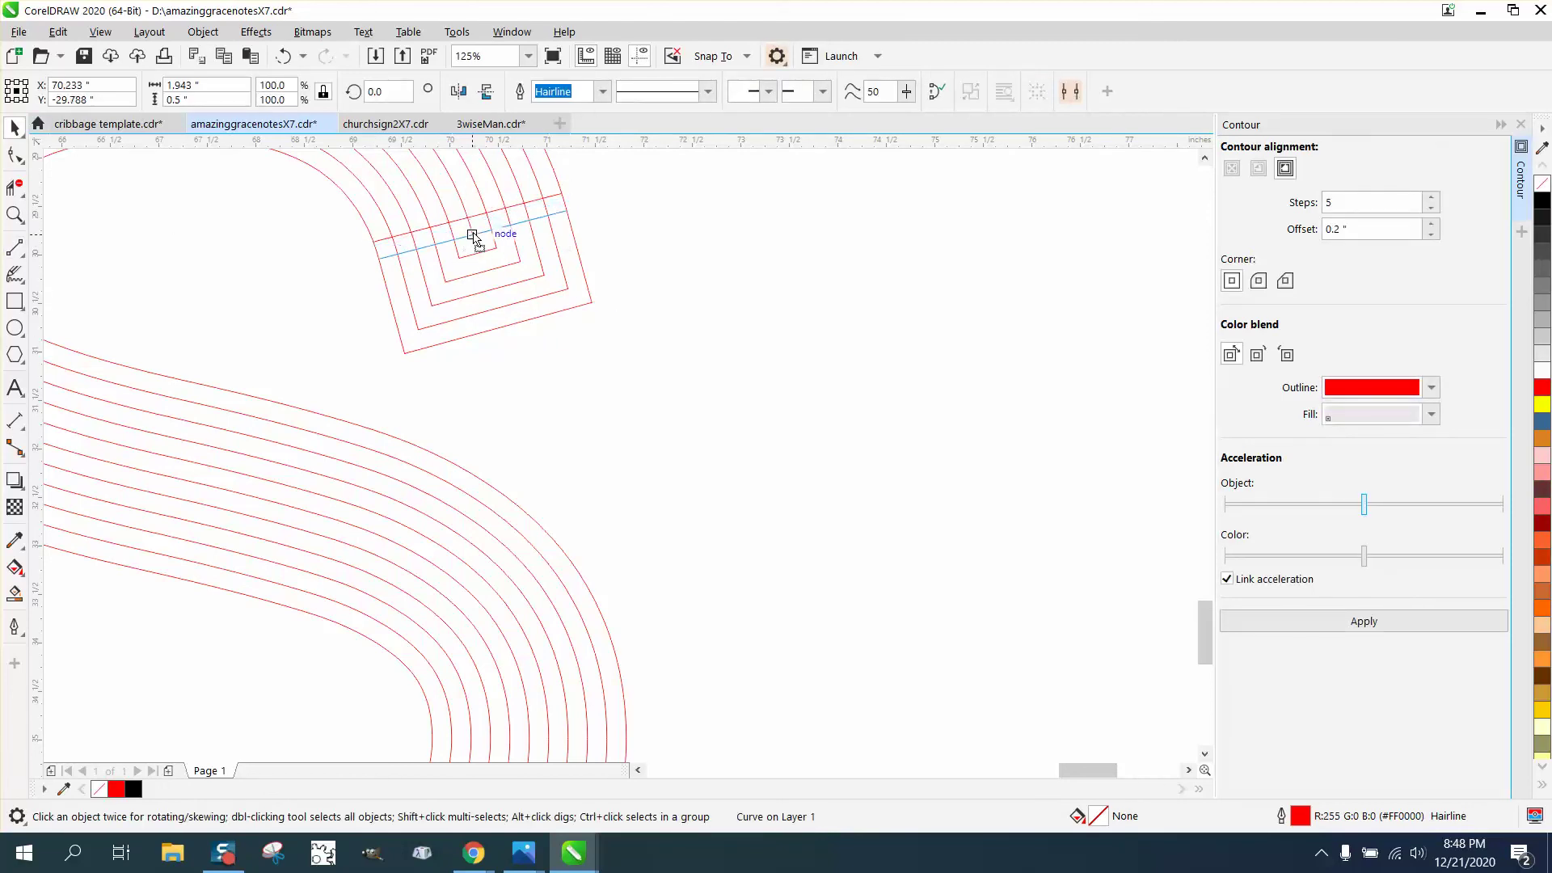
Draw a cutting line across the lower-left stripe ends, extending it to the outer stripe.
scroll(577, 299, down, 2)
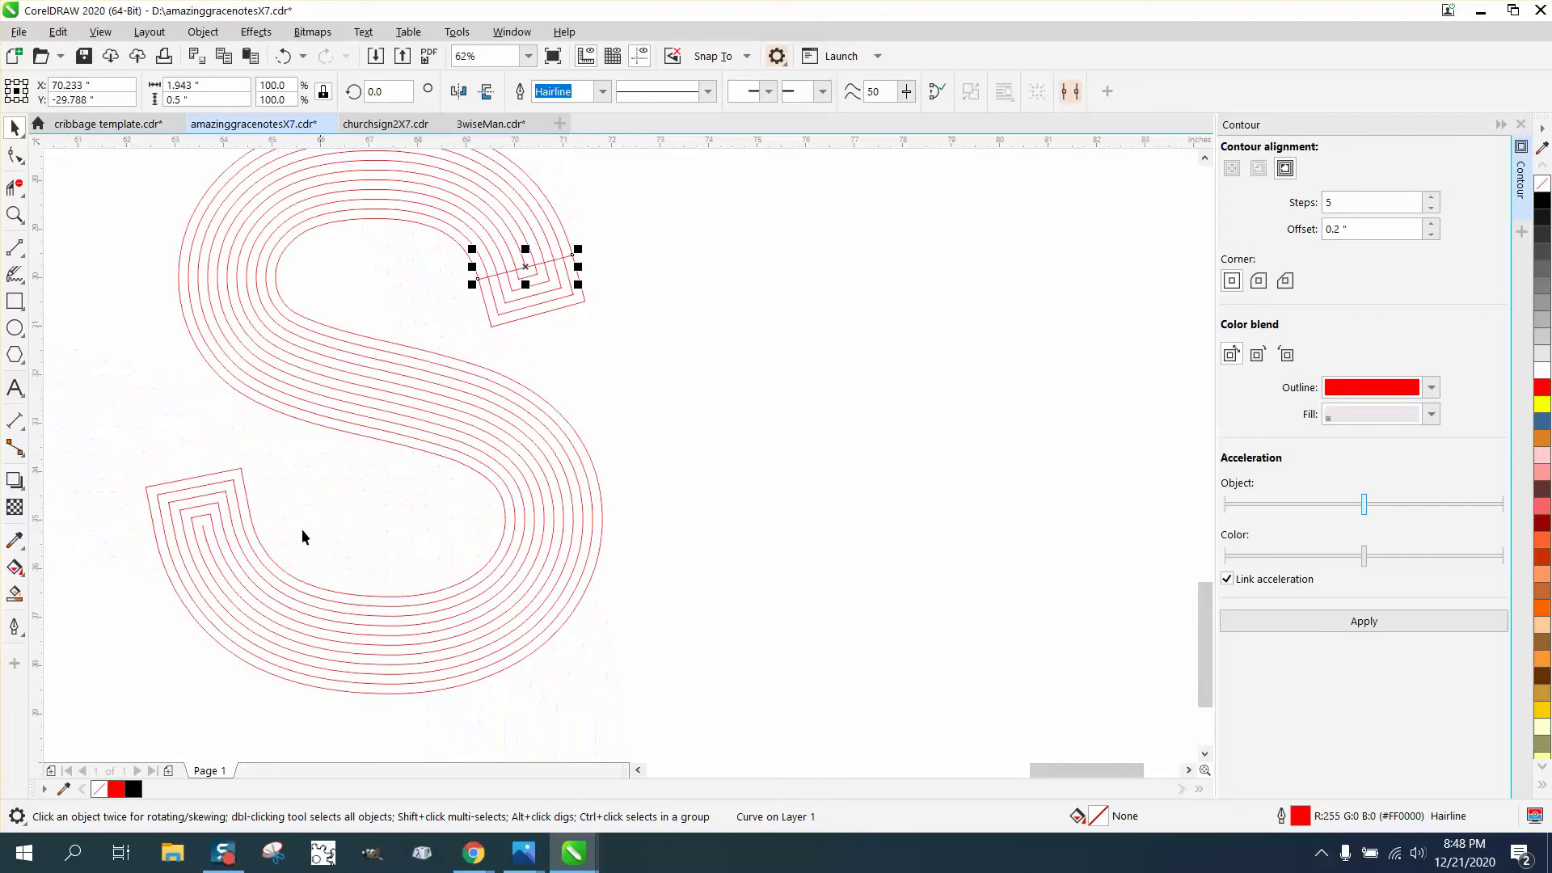
click(14, 214)
drag(94, 461, 374, 557)
click(14, 247)
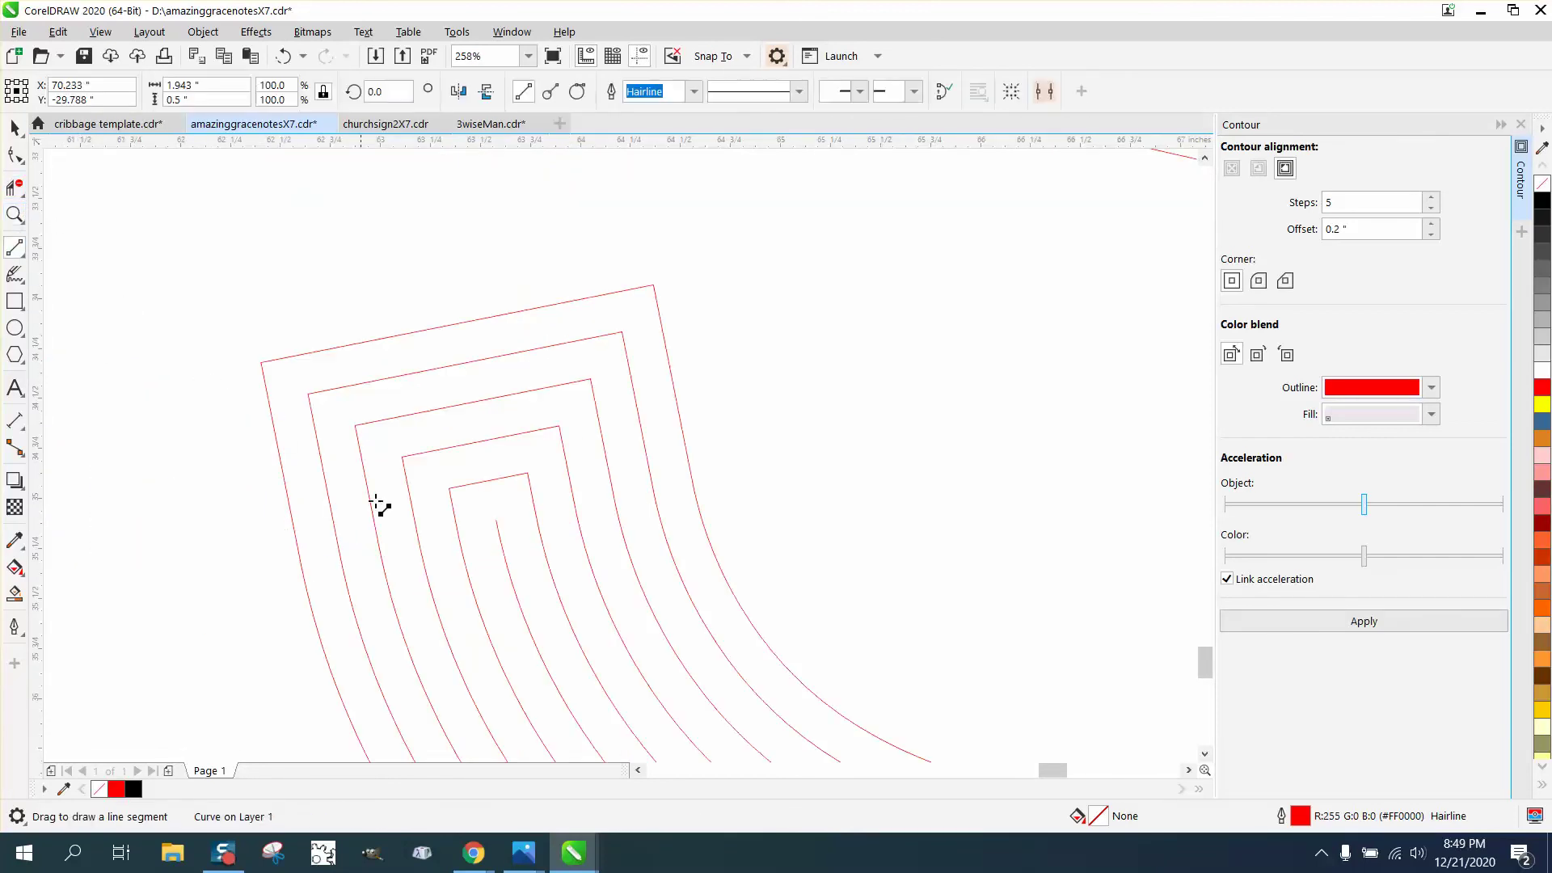
drag(496, 524, 300, 565)
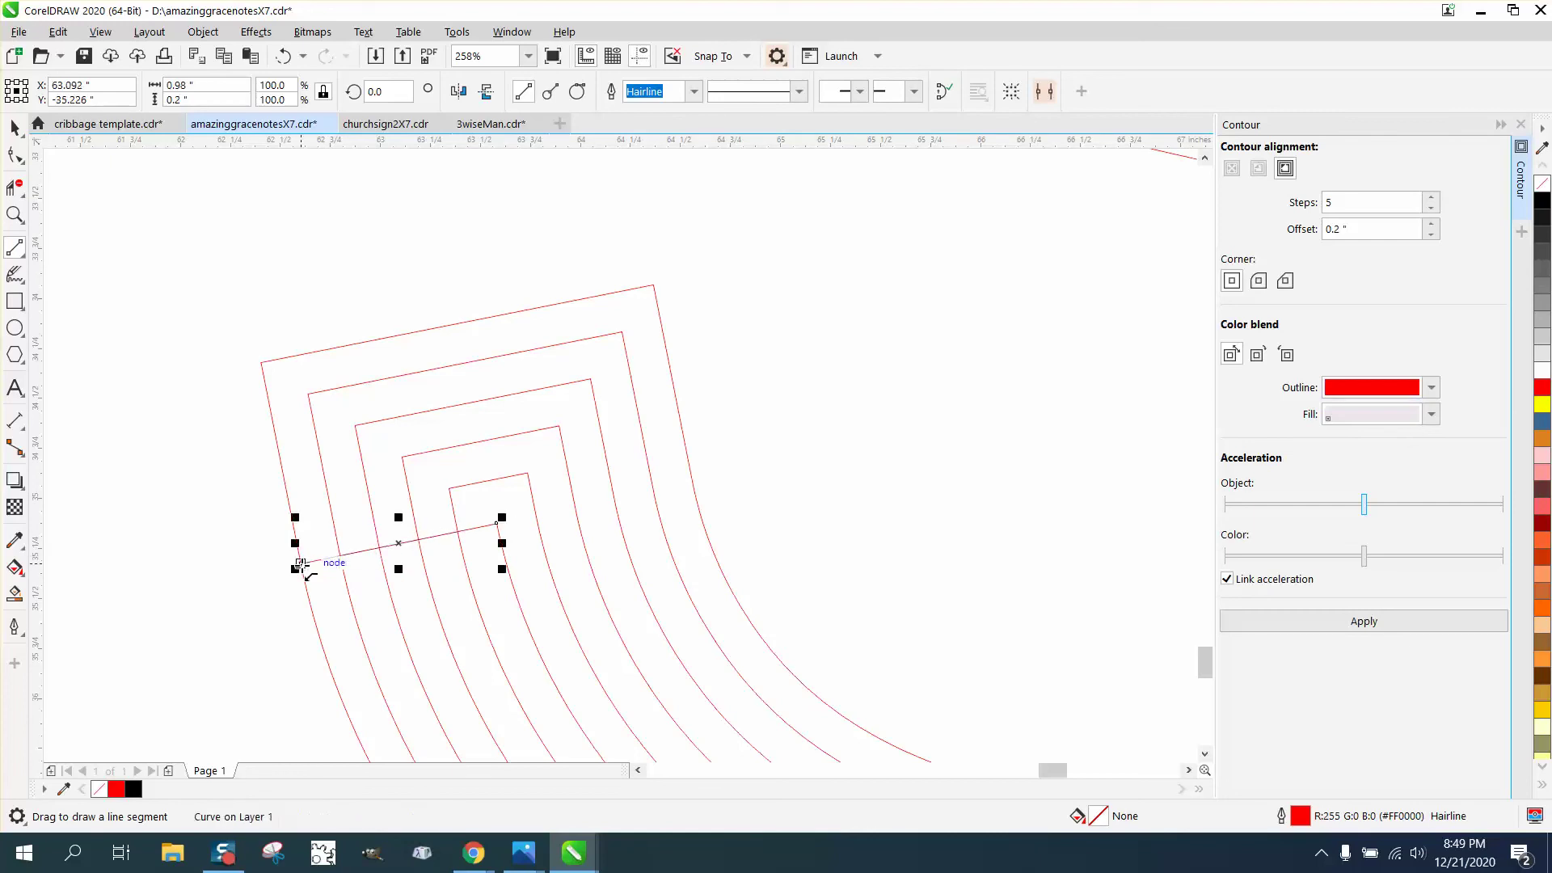
drag(498, 524, 693, 480)
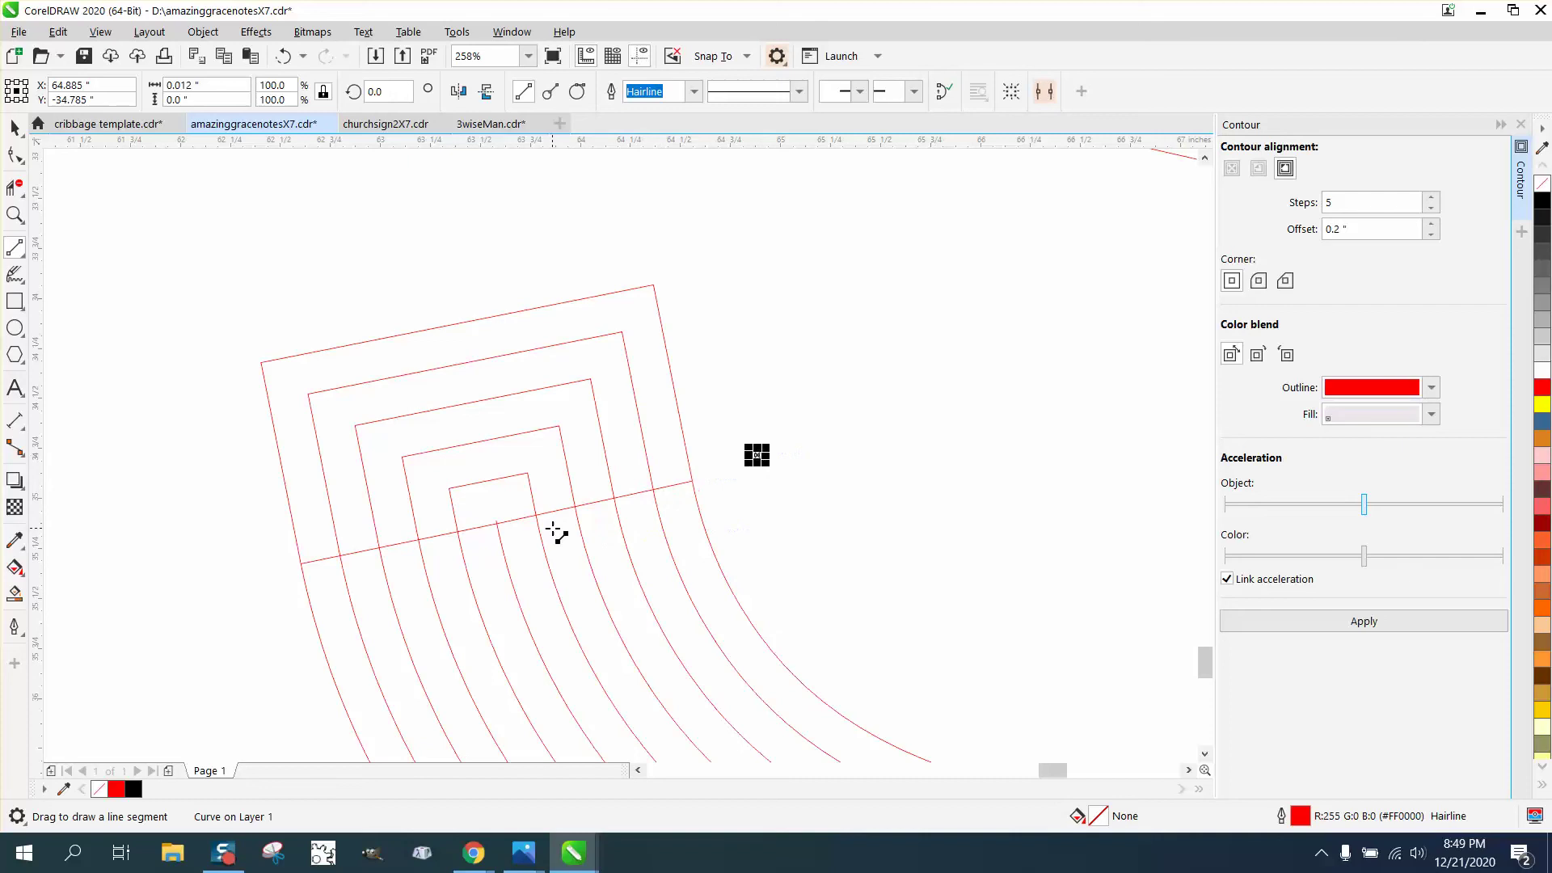
scroll(363, 446, down, 5)
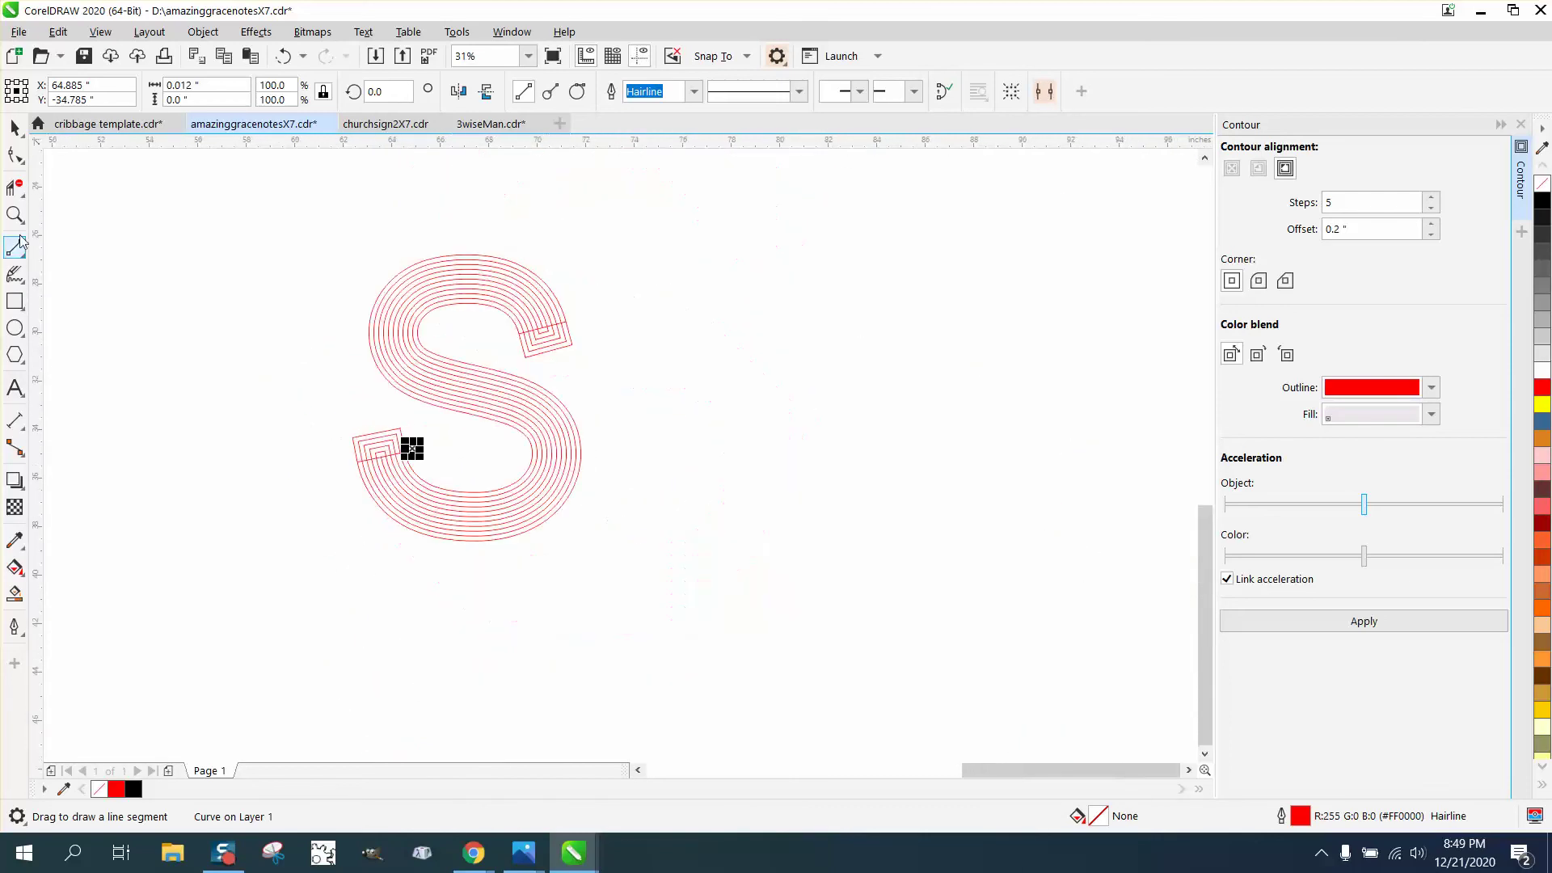
Set the nudge distance to 10 and select the lower-left end cap with its cutting line.
click(15, 127)
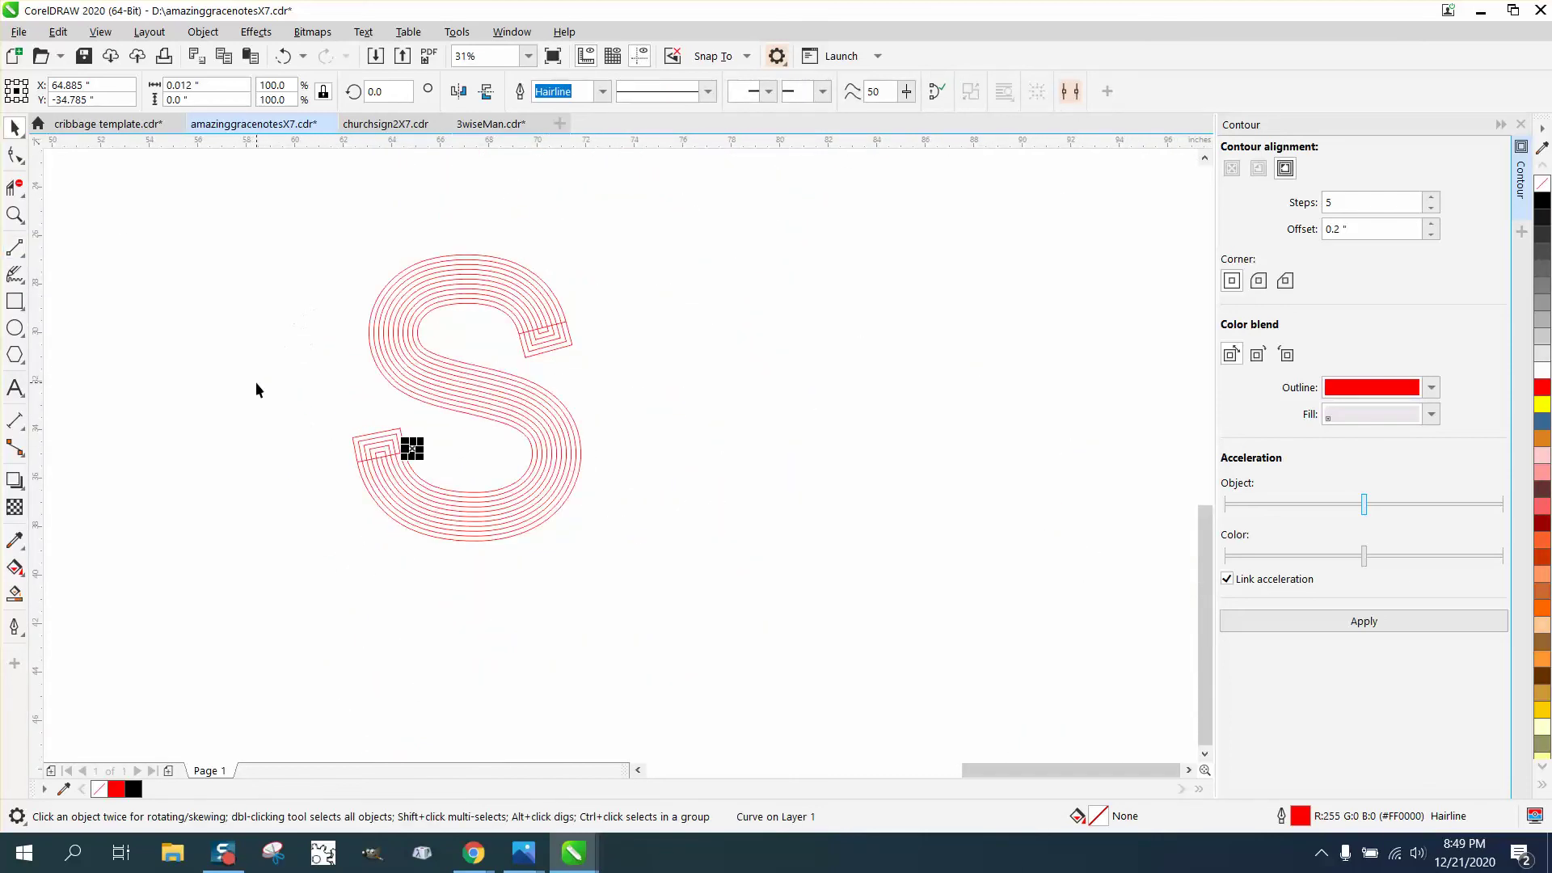
drag(299, 251, 693, 579)
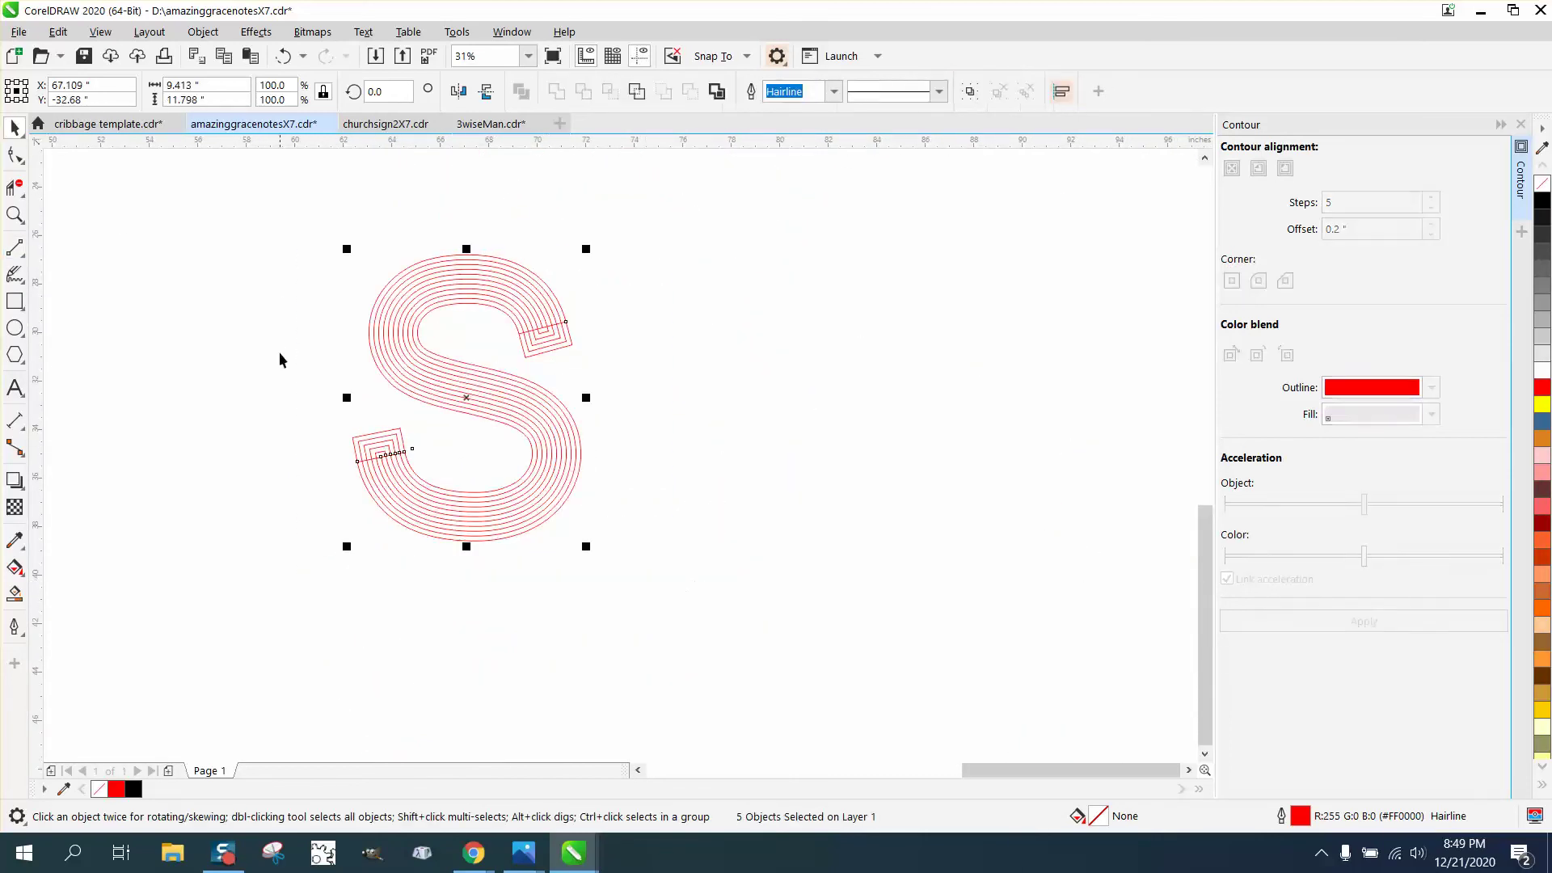
click(246, 255)
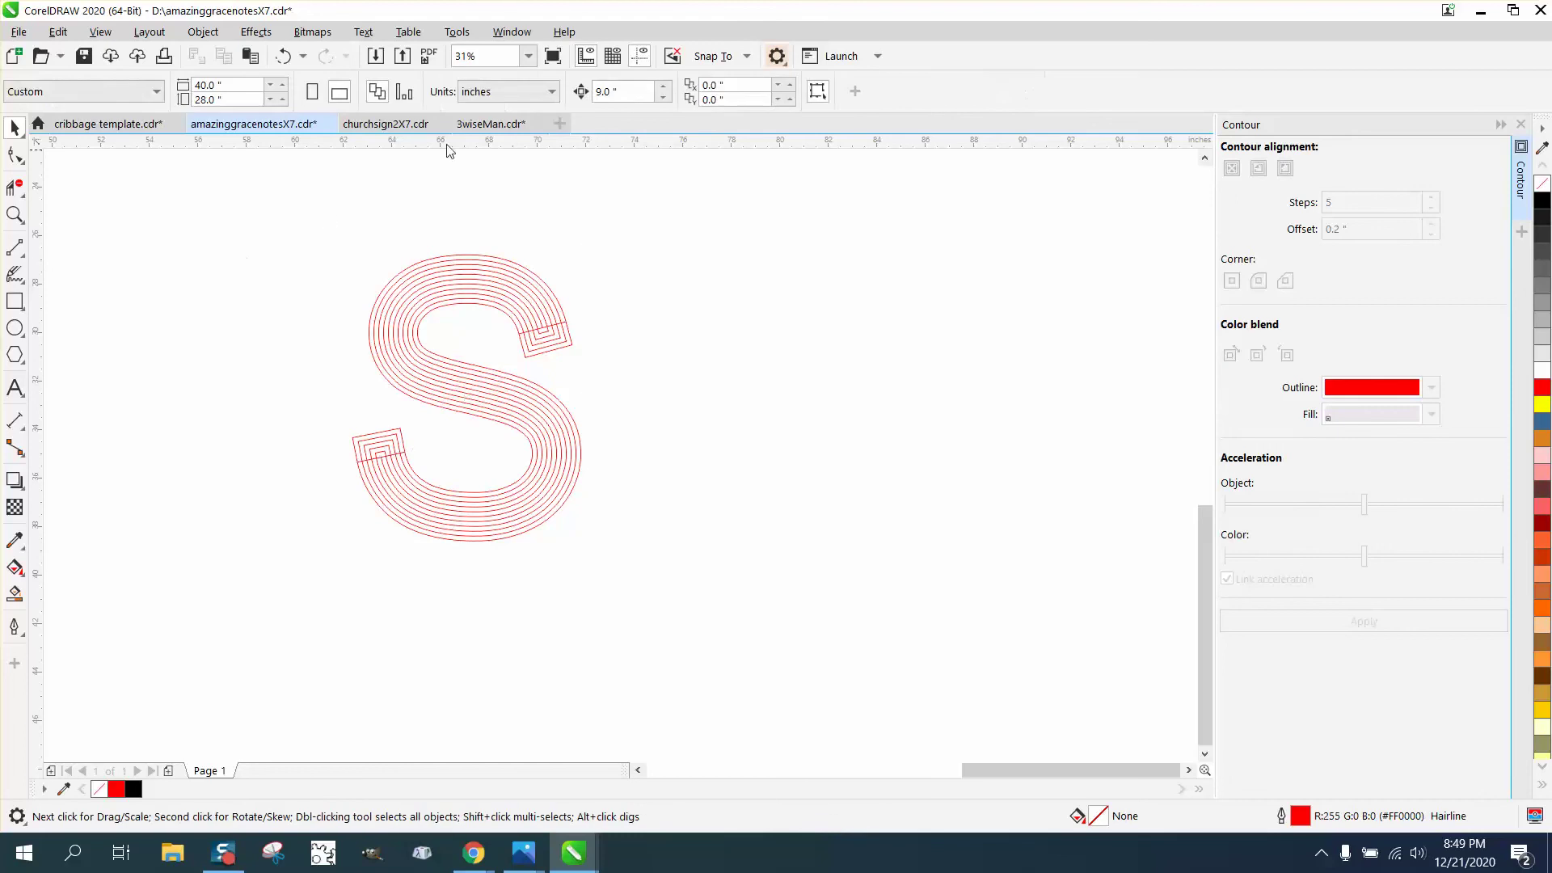
double_click(626, 92)
text(10)
drag(346, 424, 512, 532)
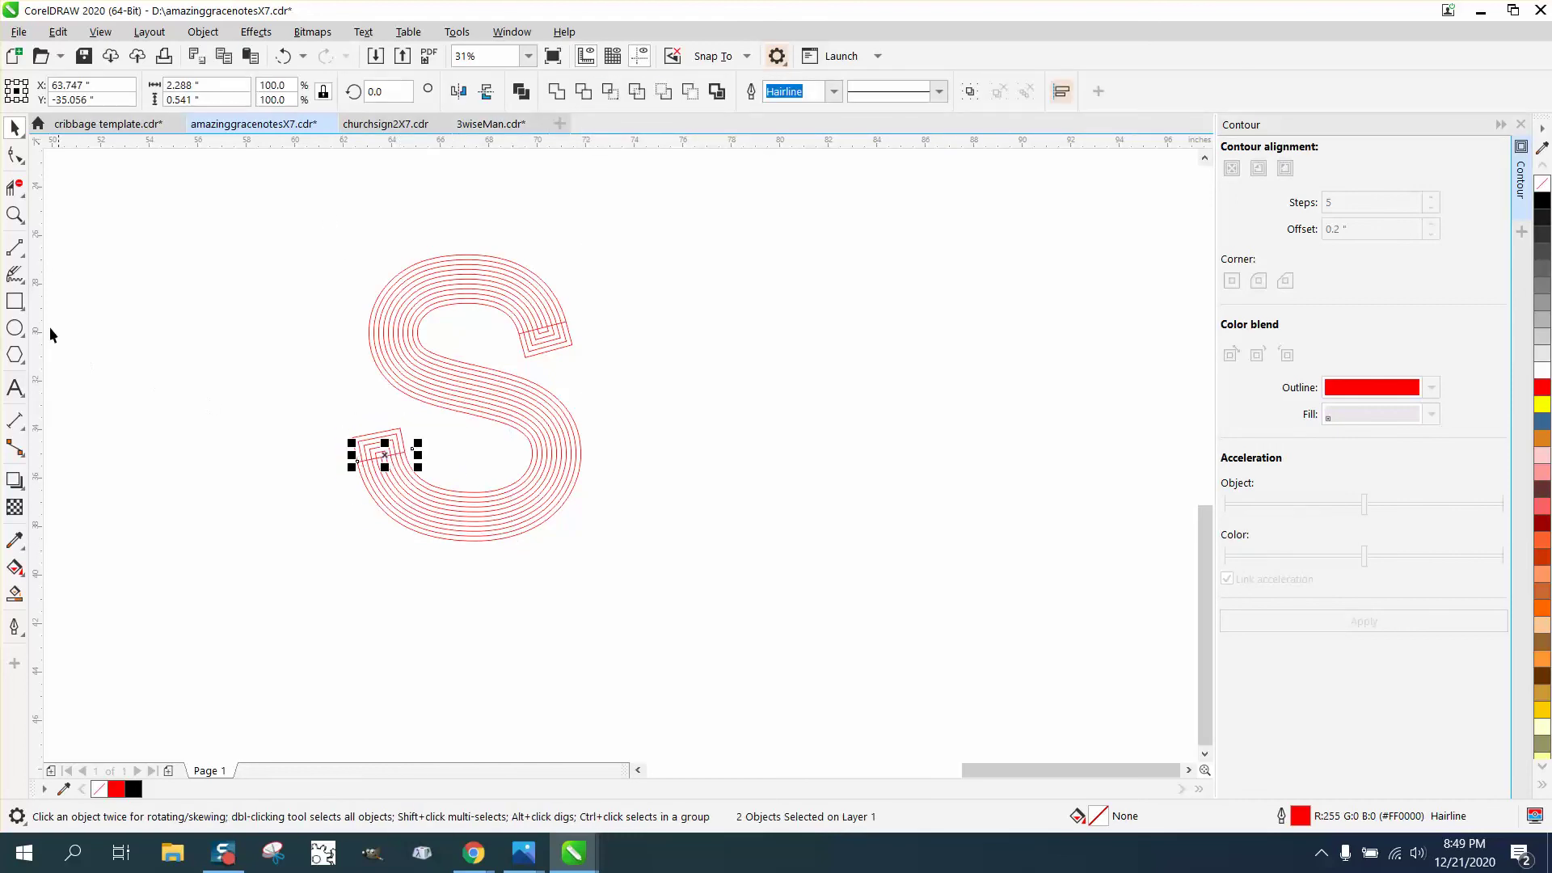
Try Smart Fill black on several contour strips at the end cap, undoing each.
click(15, 214)
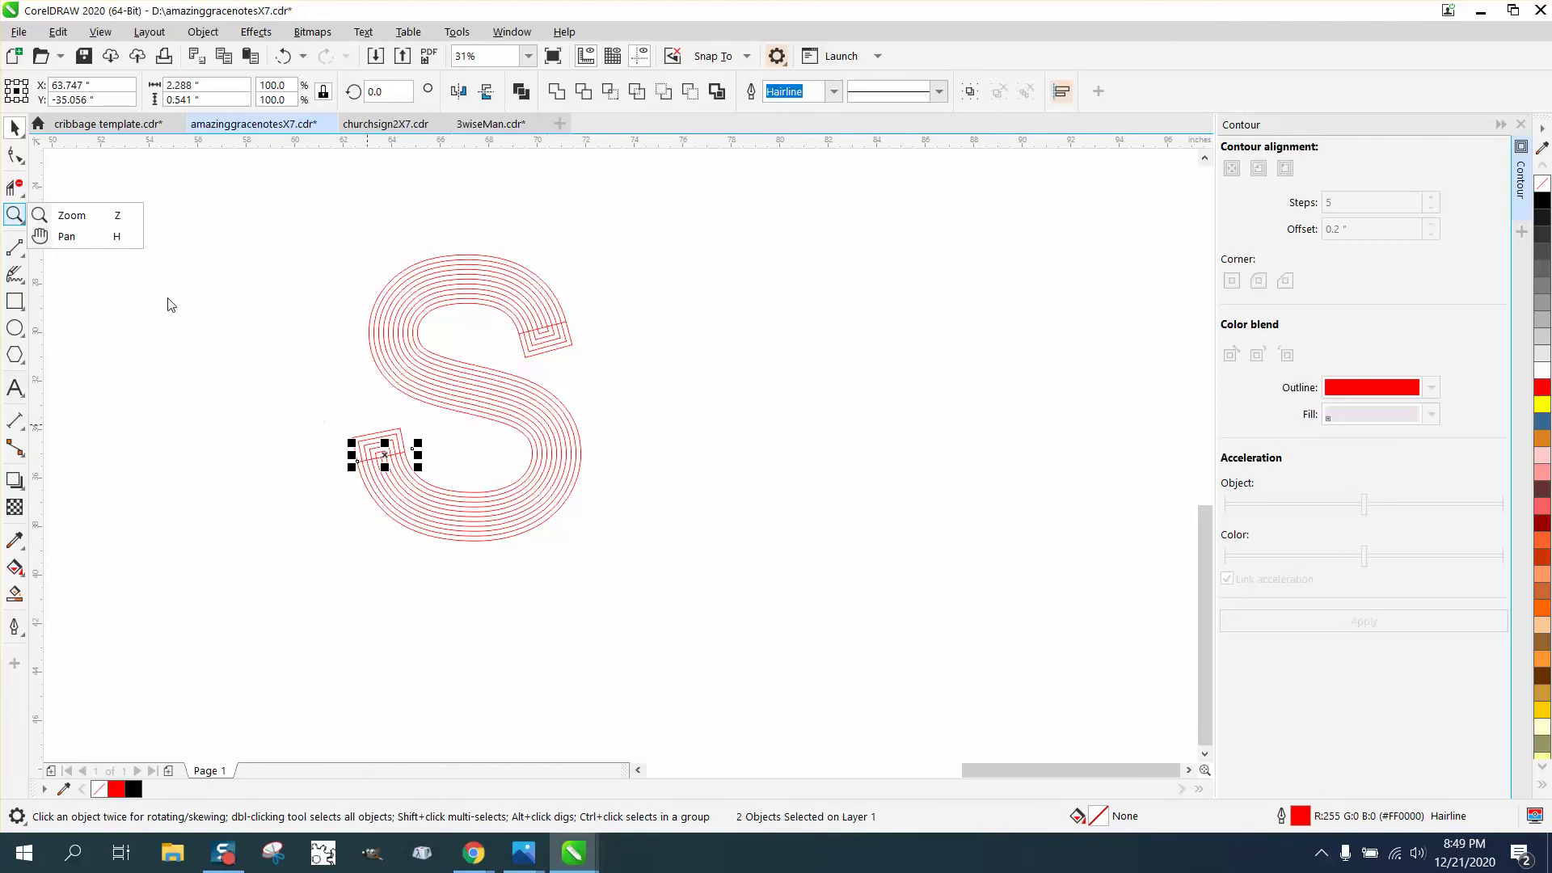
click(81, 215)
drag(322, 416, 503, 530)
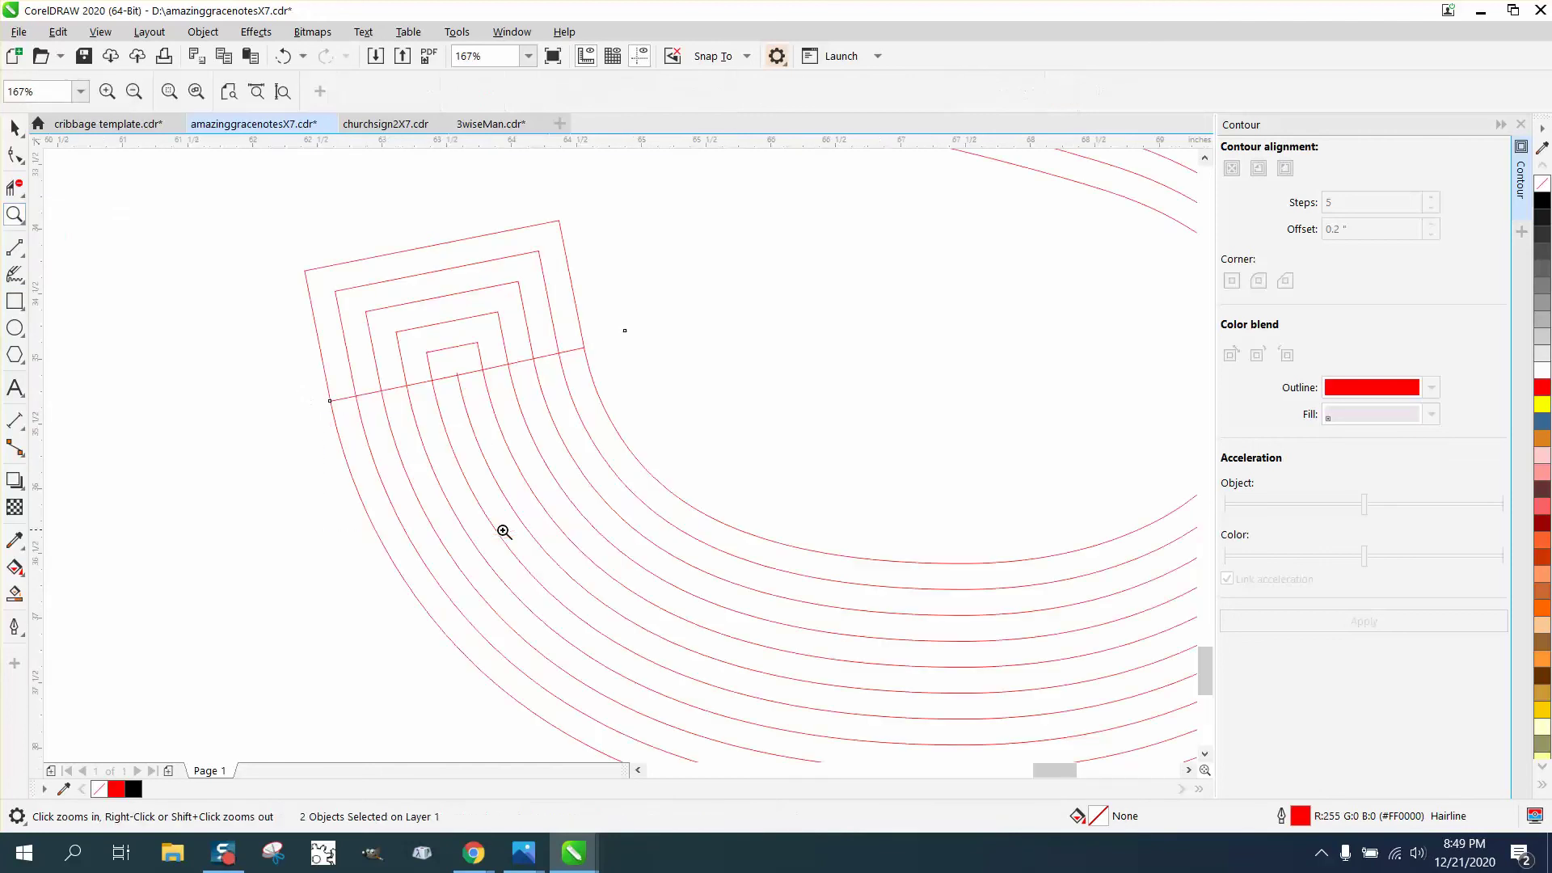
click(14, 594)
click(348, 449)
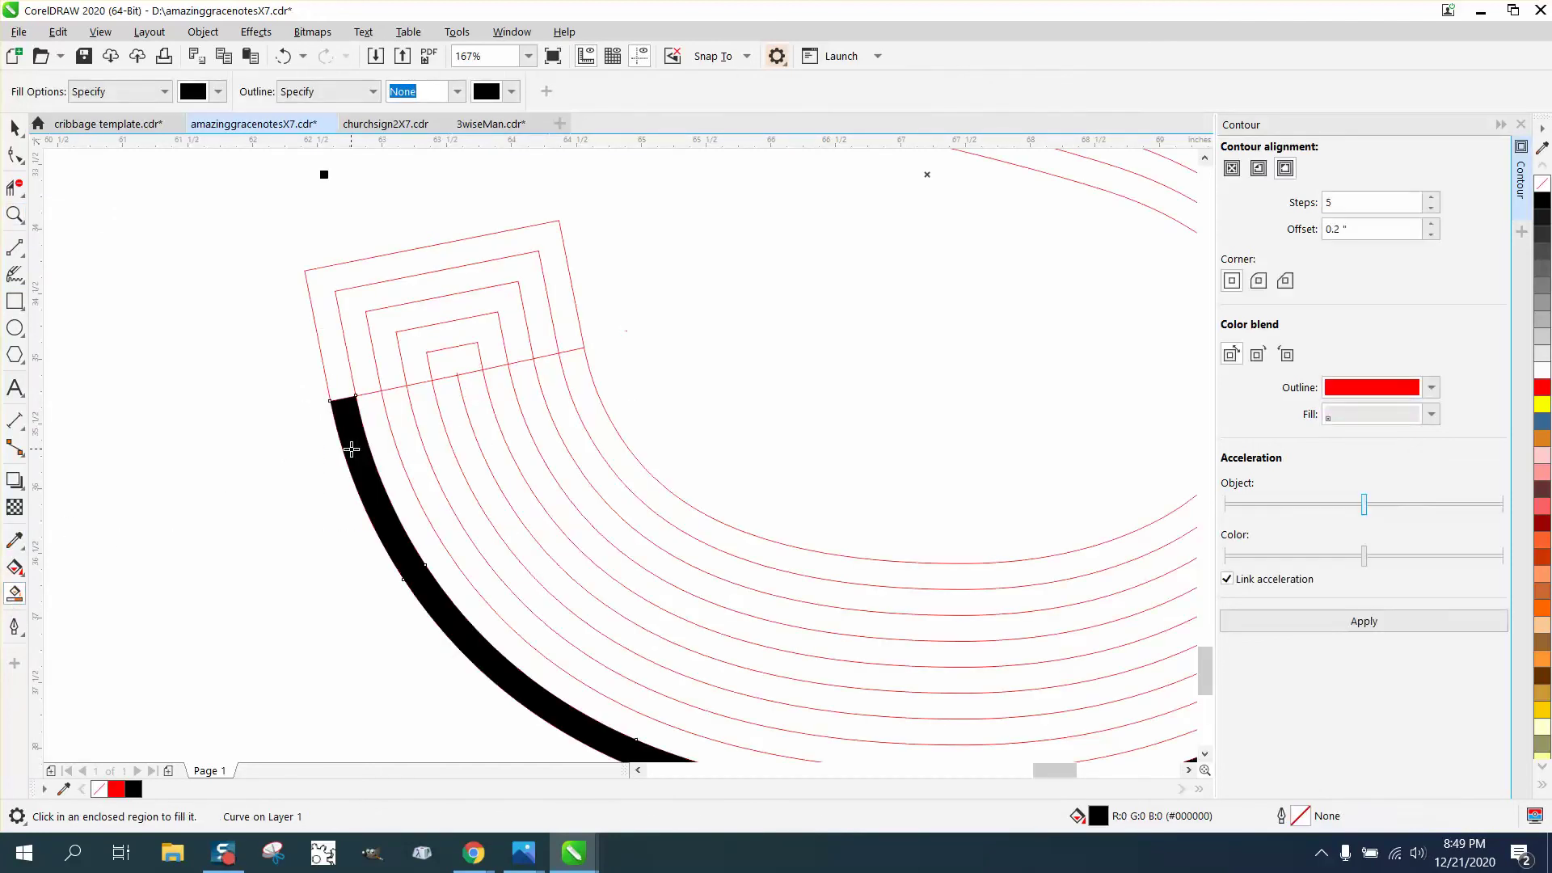
key(ctrl+z)
click(399, 428)
key(ctrl+z)
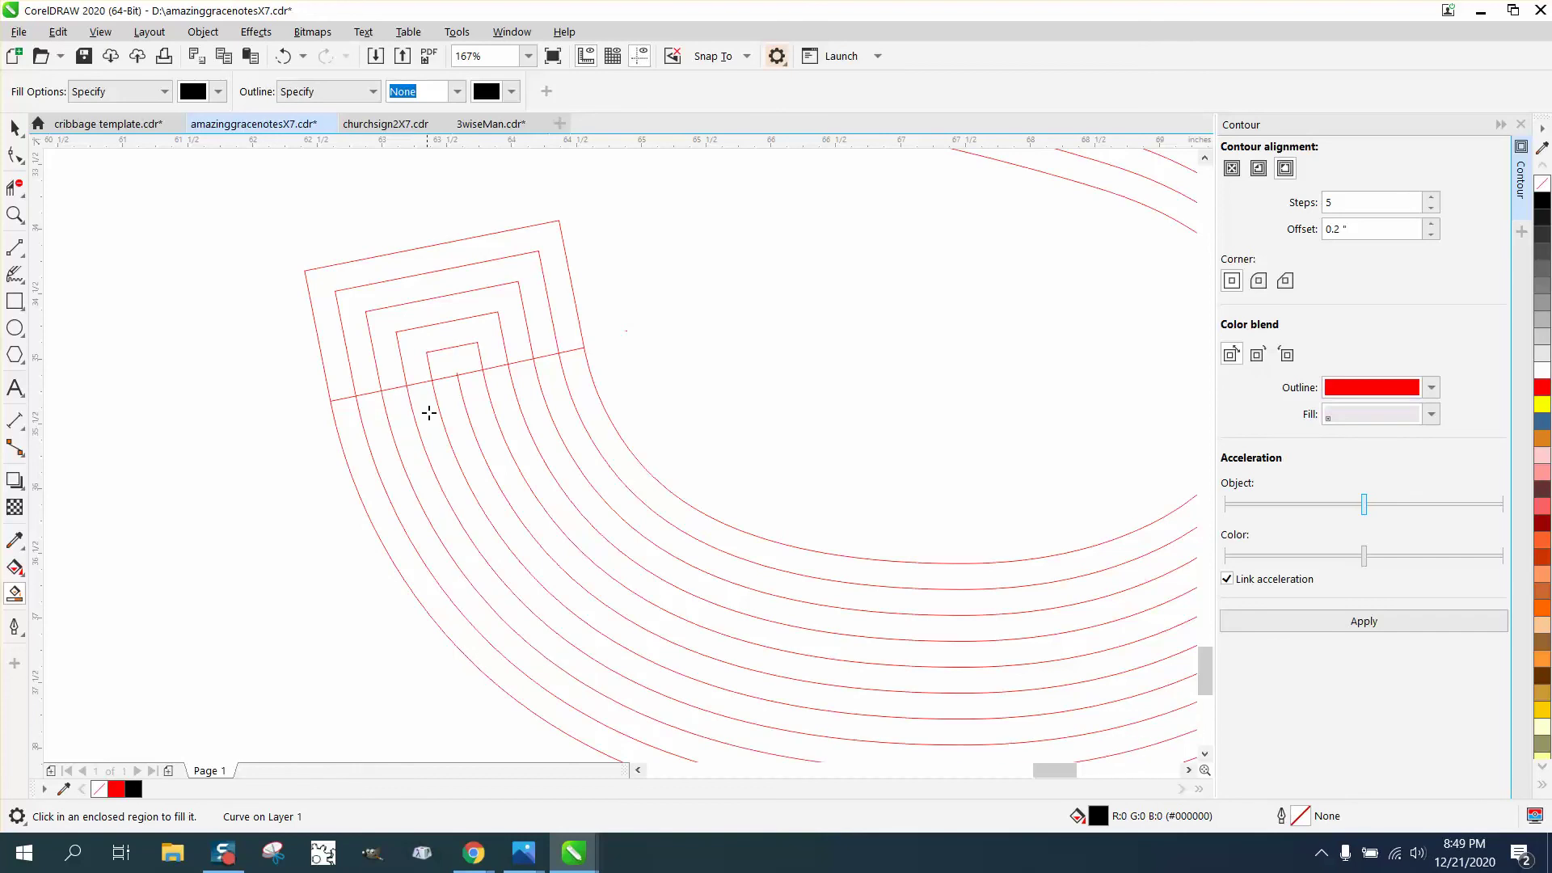
click(451, 407)
key(ctrl+z)
Select the whole red contoured S and delete it.
scroll(327, 428, down, 5)
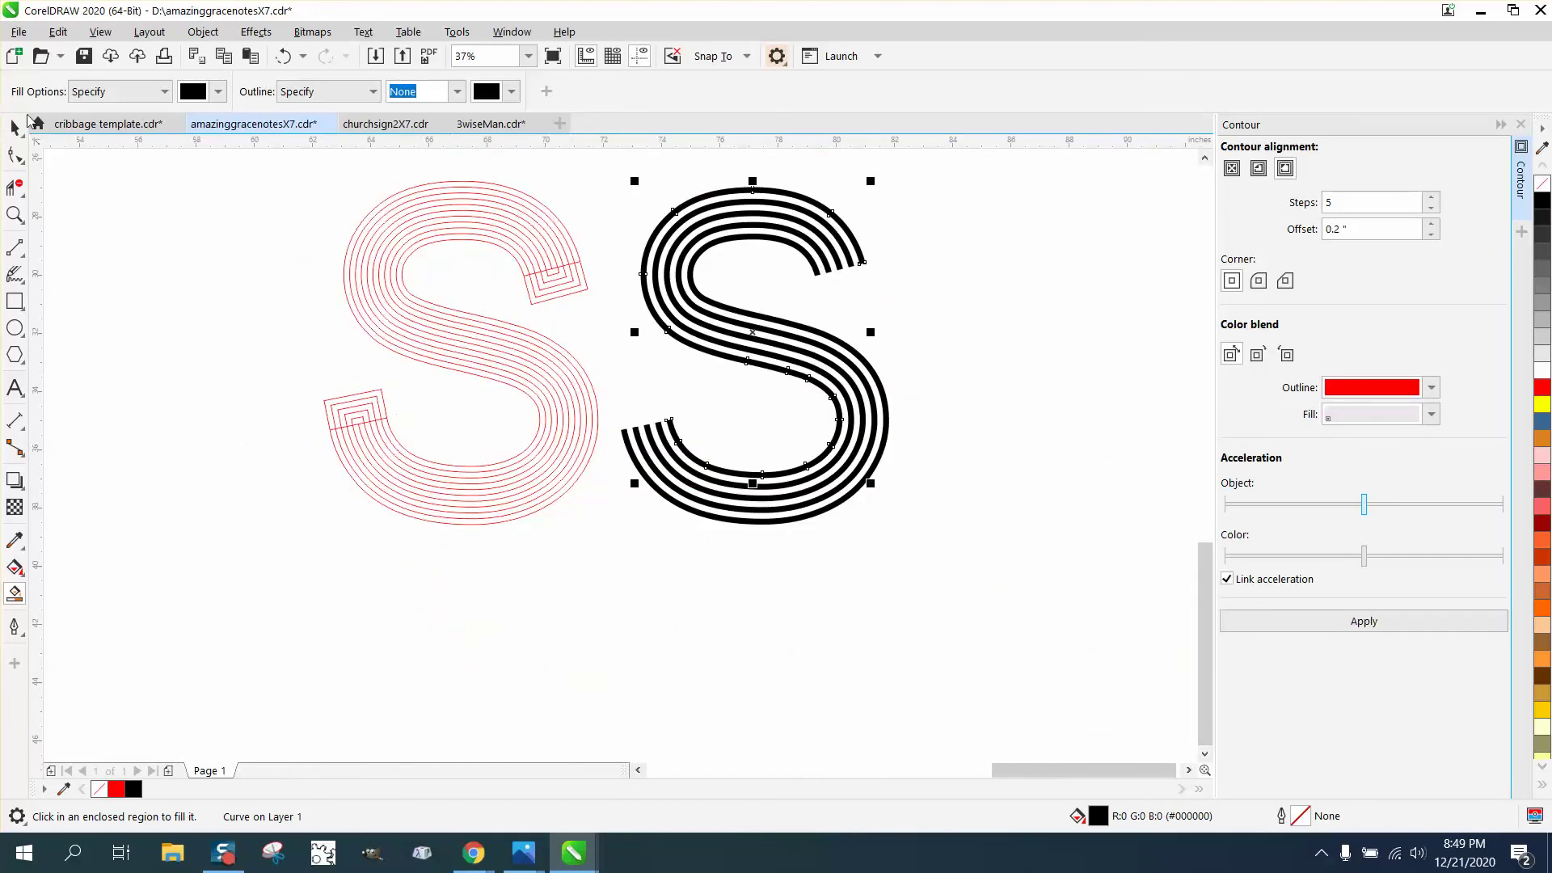
click(15, 127)
drag(314, 172, 613, 556)
key(Delete)
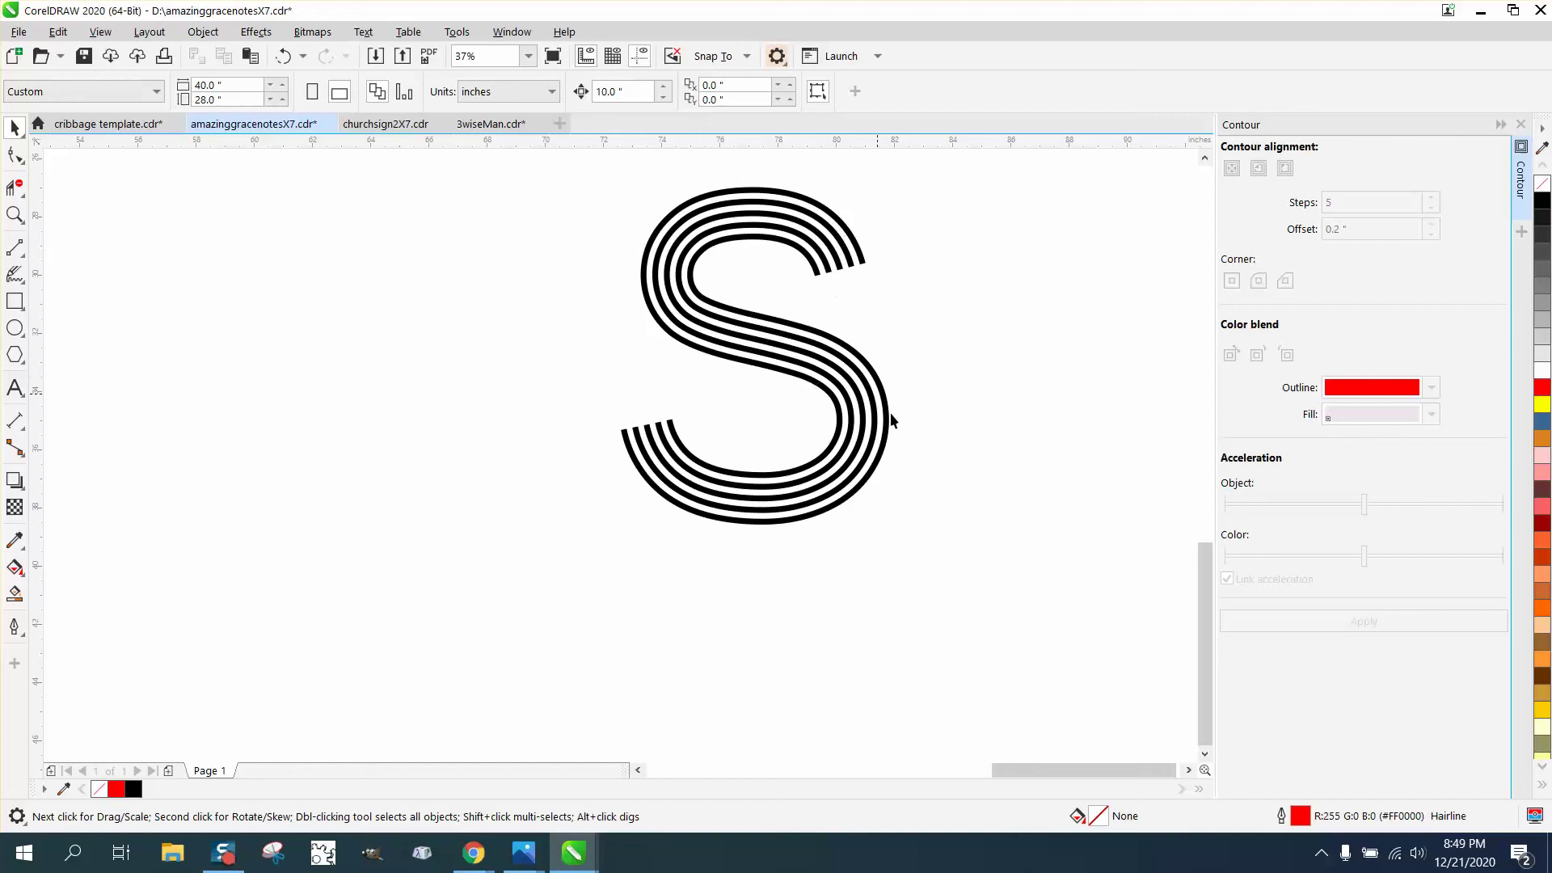
Draw a 2-point line across the stripe ends at the top of the S.
click(15, 214)
drag(800, 253, 886, 288)
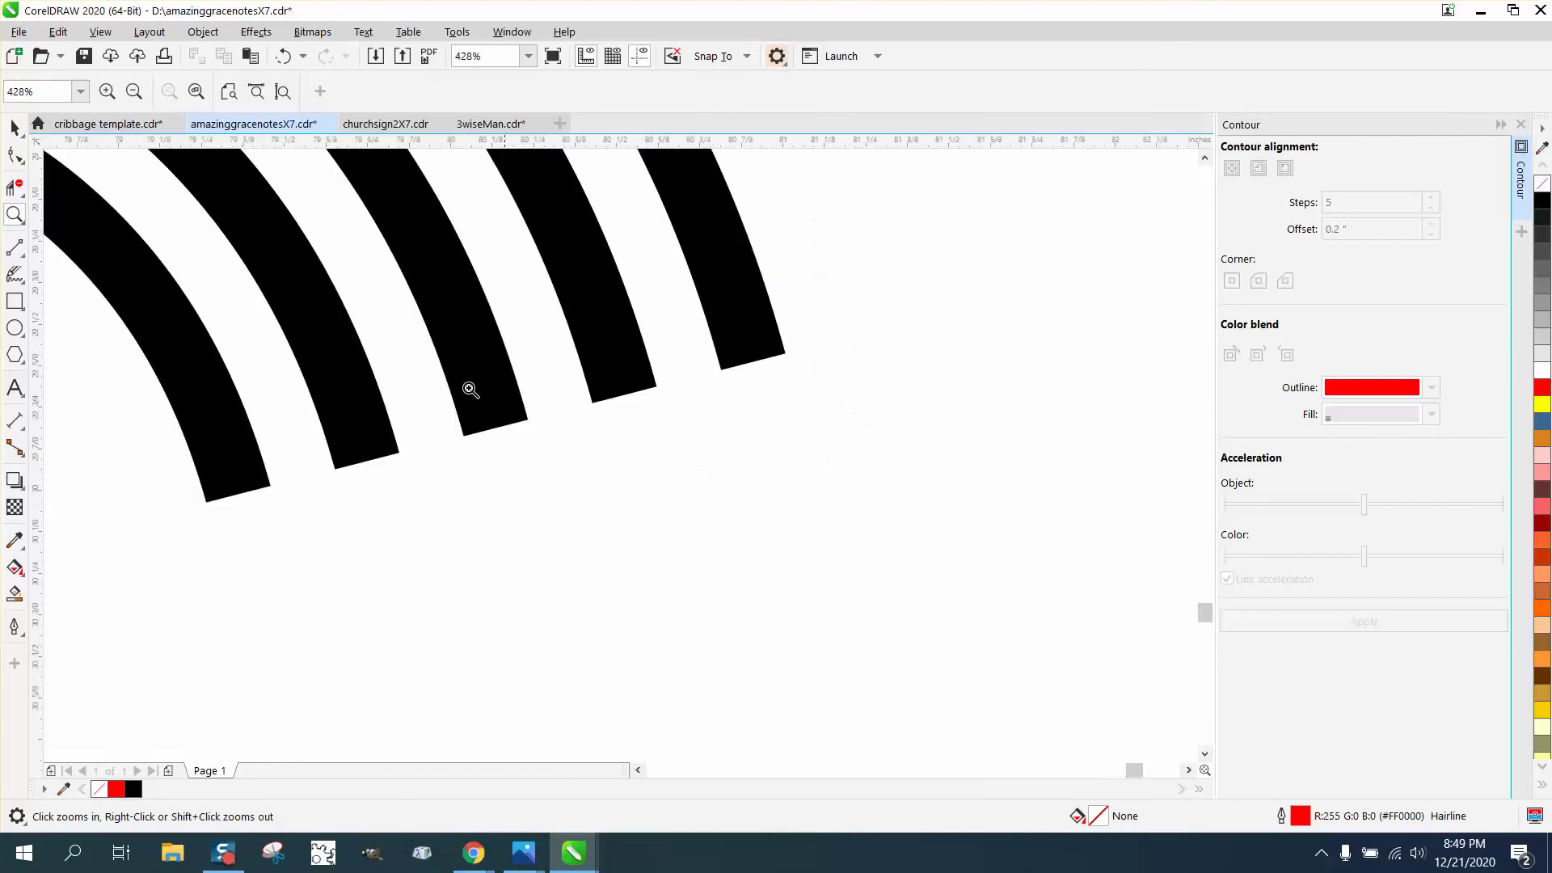
click(24, 259)
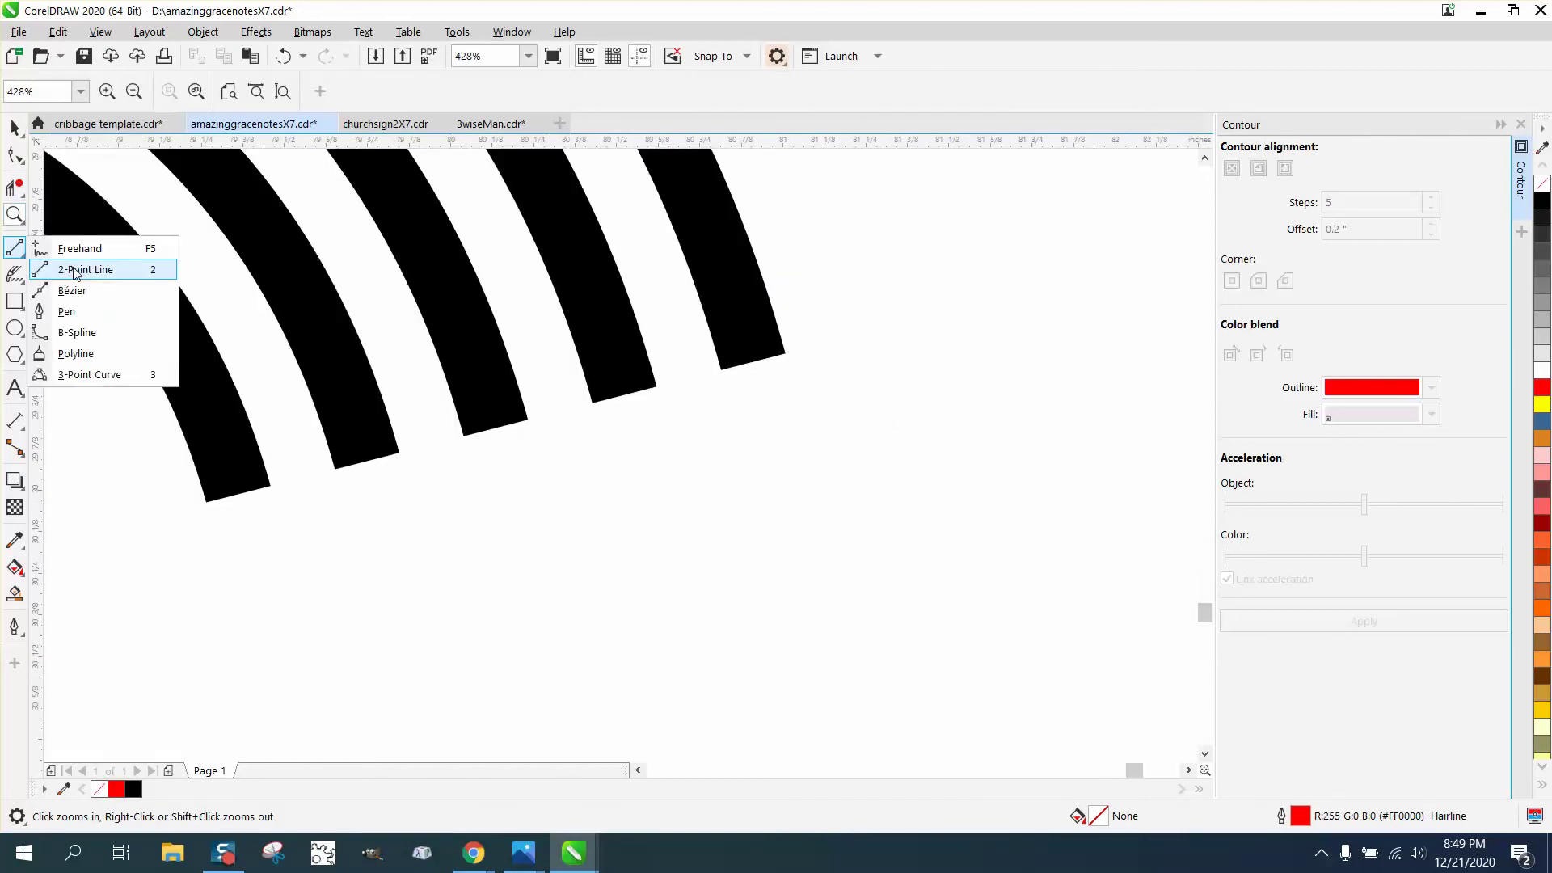
click(75, 267)
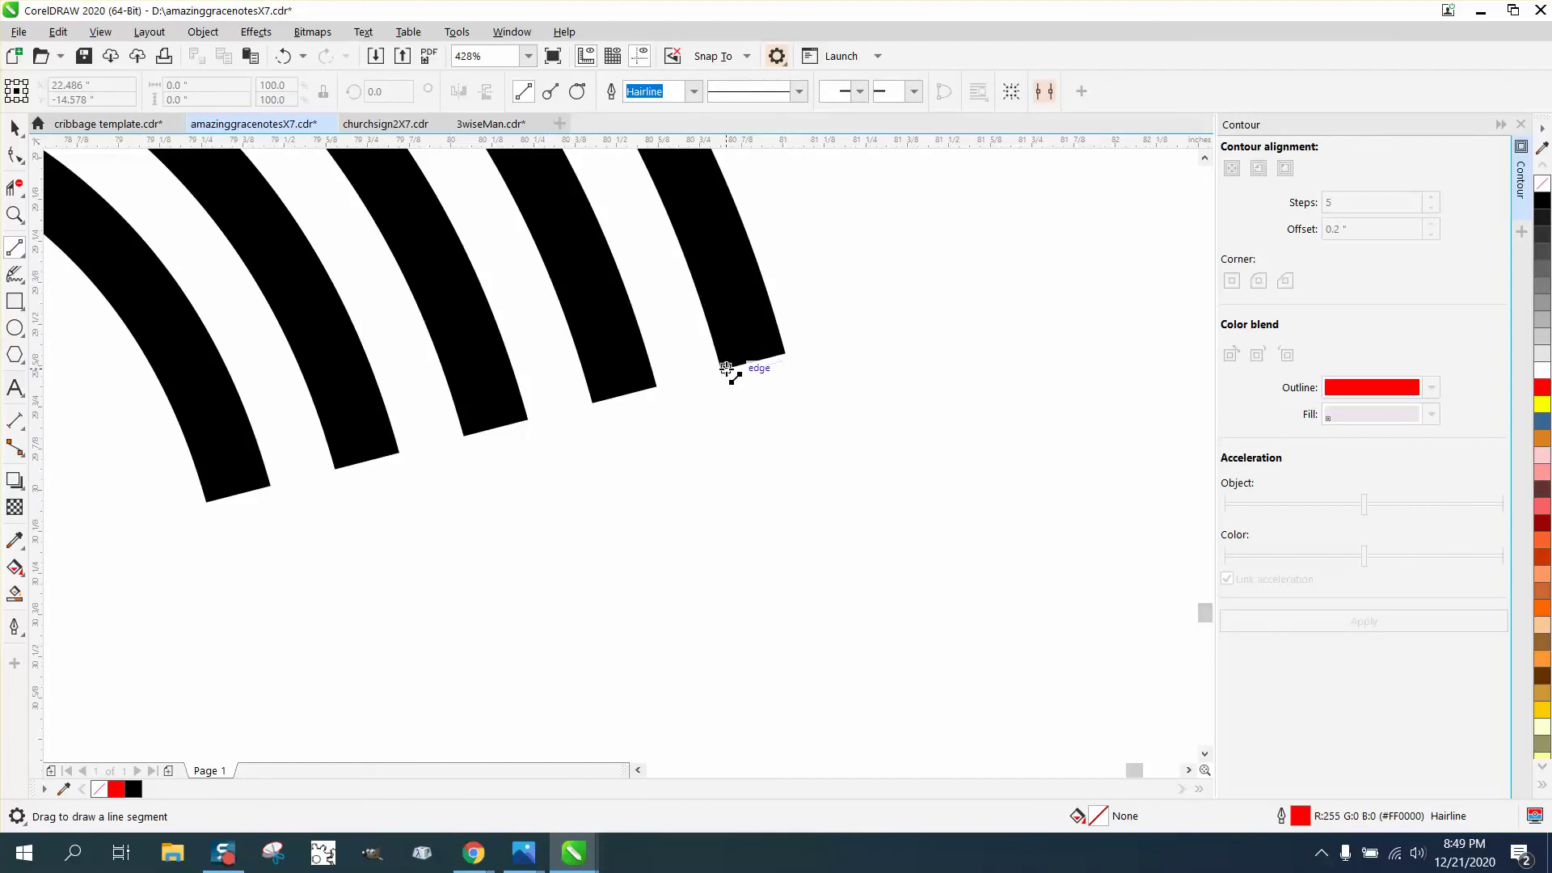
mouse_move(726, 366)
mouse_down()
mouse_move(336, 488)
mouse_move(267, 488)
mouse_up()
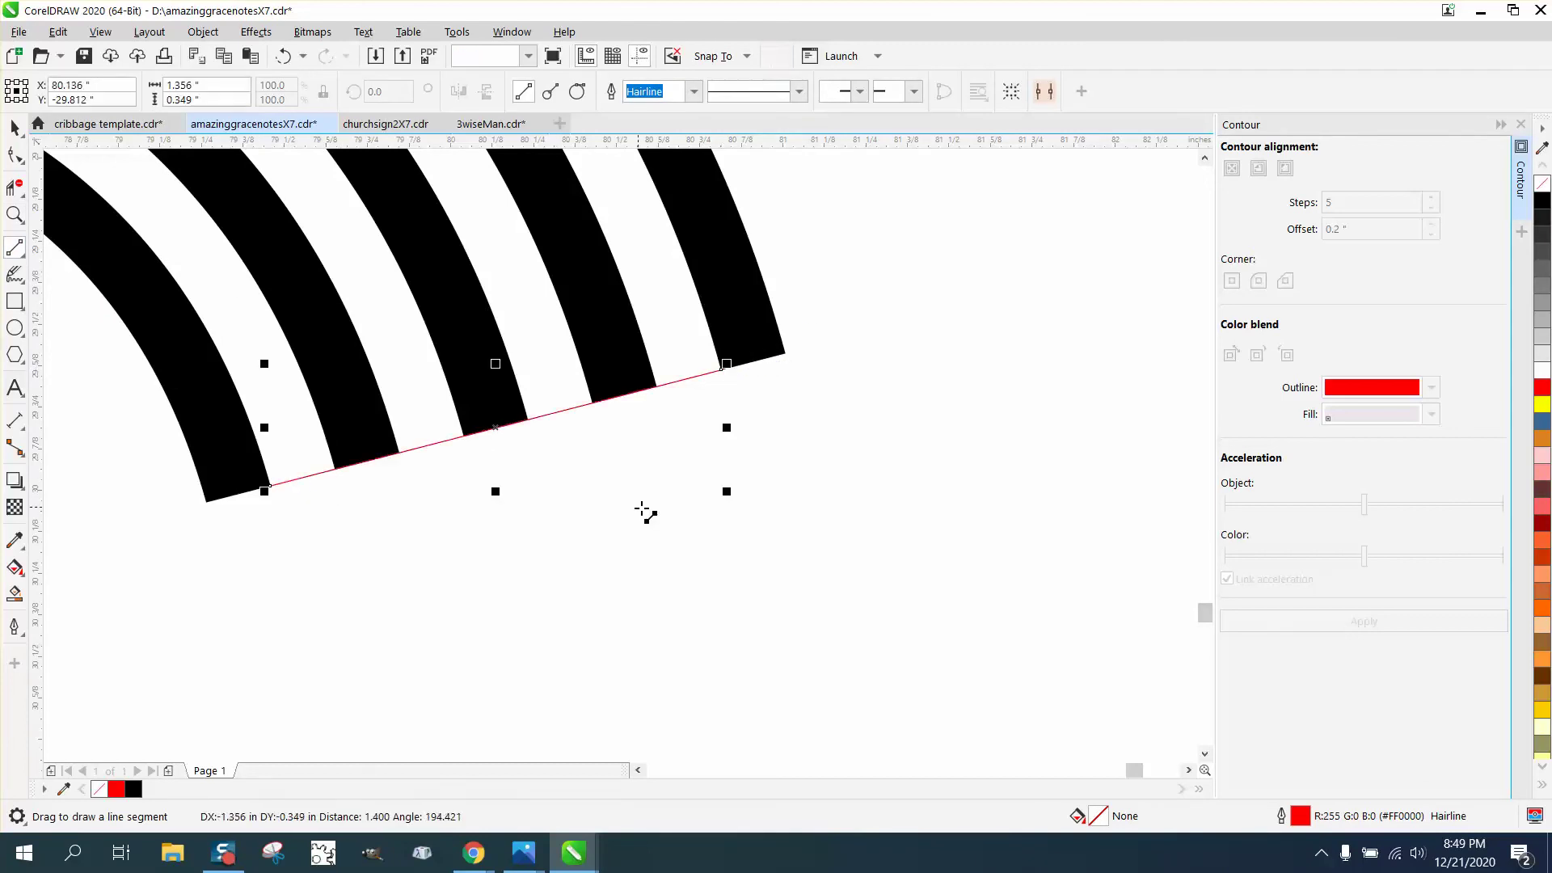
scroll(645, 514, down, 5)
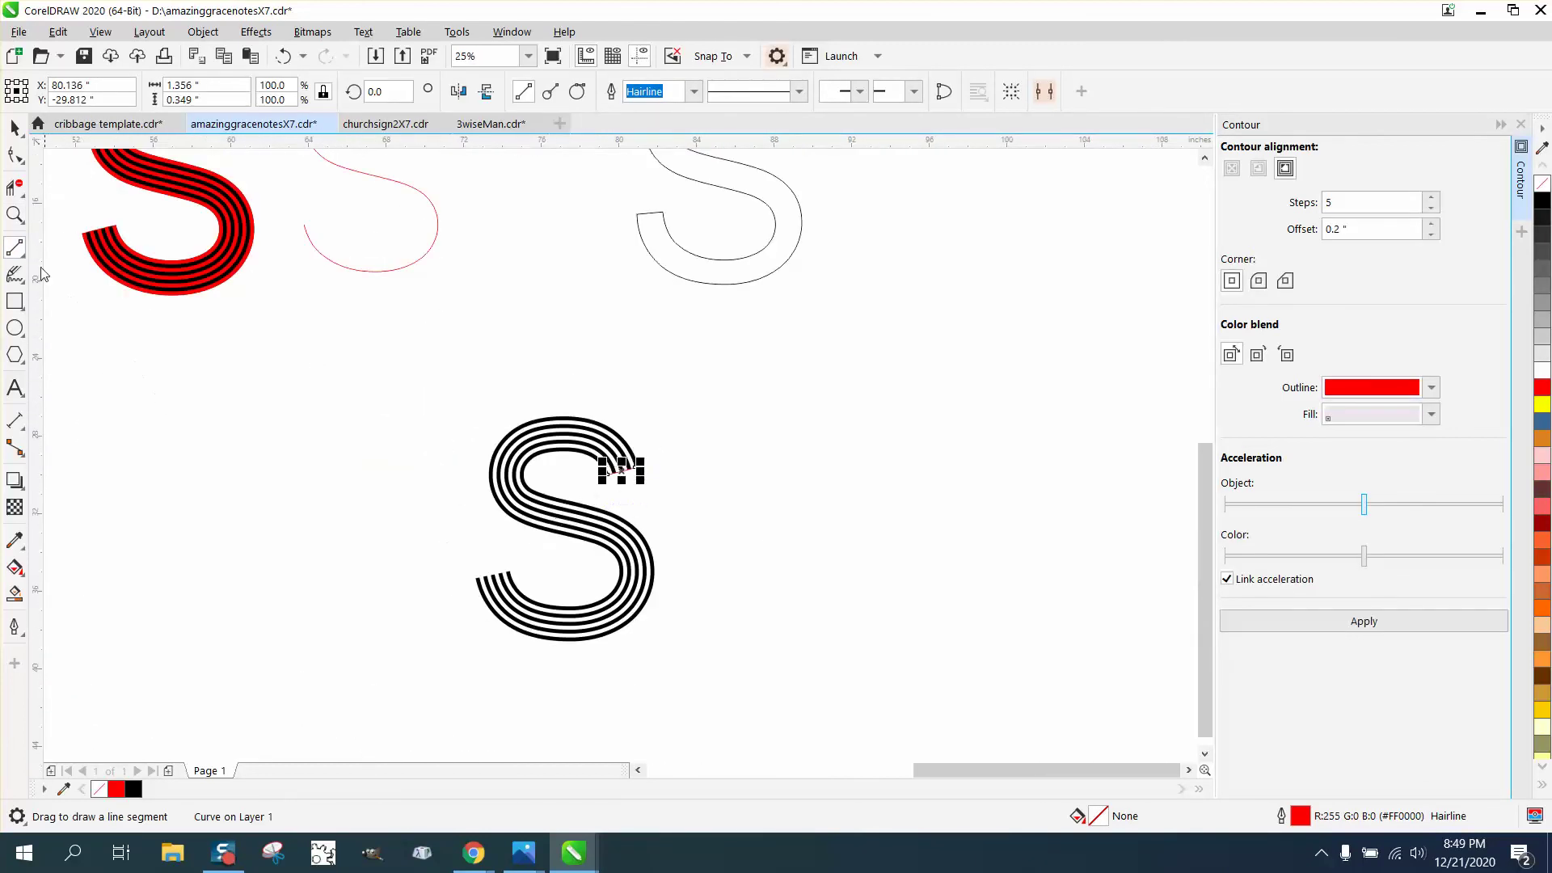
Draw a line across the lower tail's stripe ends, then select the whole striped S.
click(14, 214)
drag(443, 547, 594, 616)
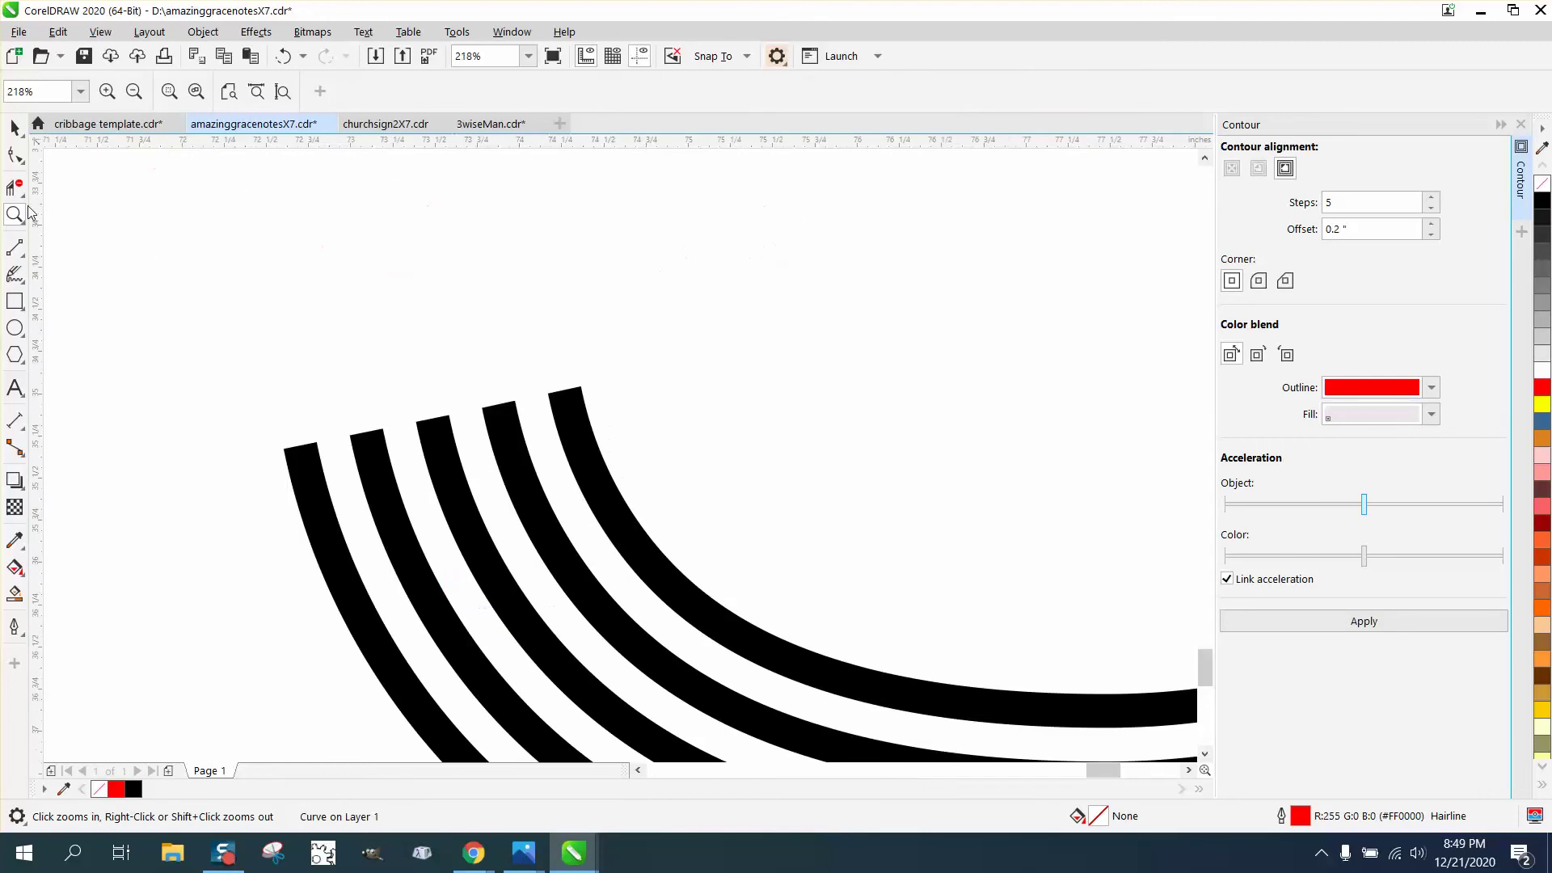
click(15, 247)
drag(548, 394, 317, 441)
scroll(222, 312, down, 5)
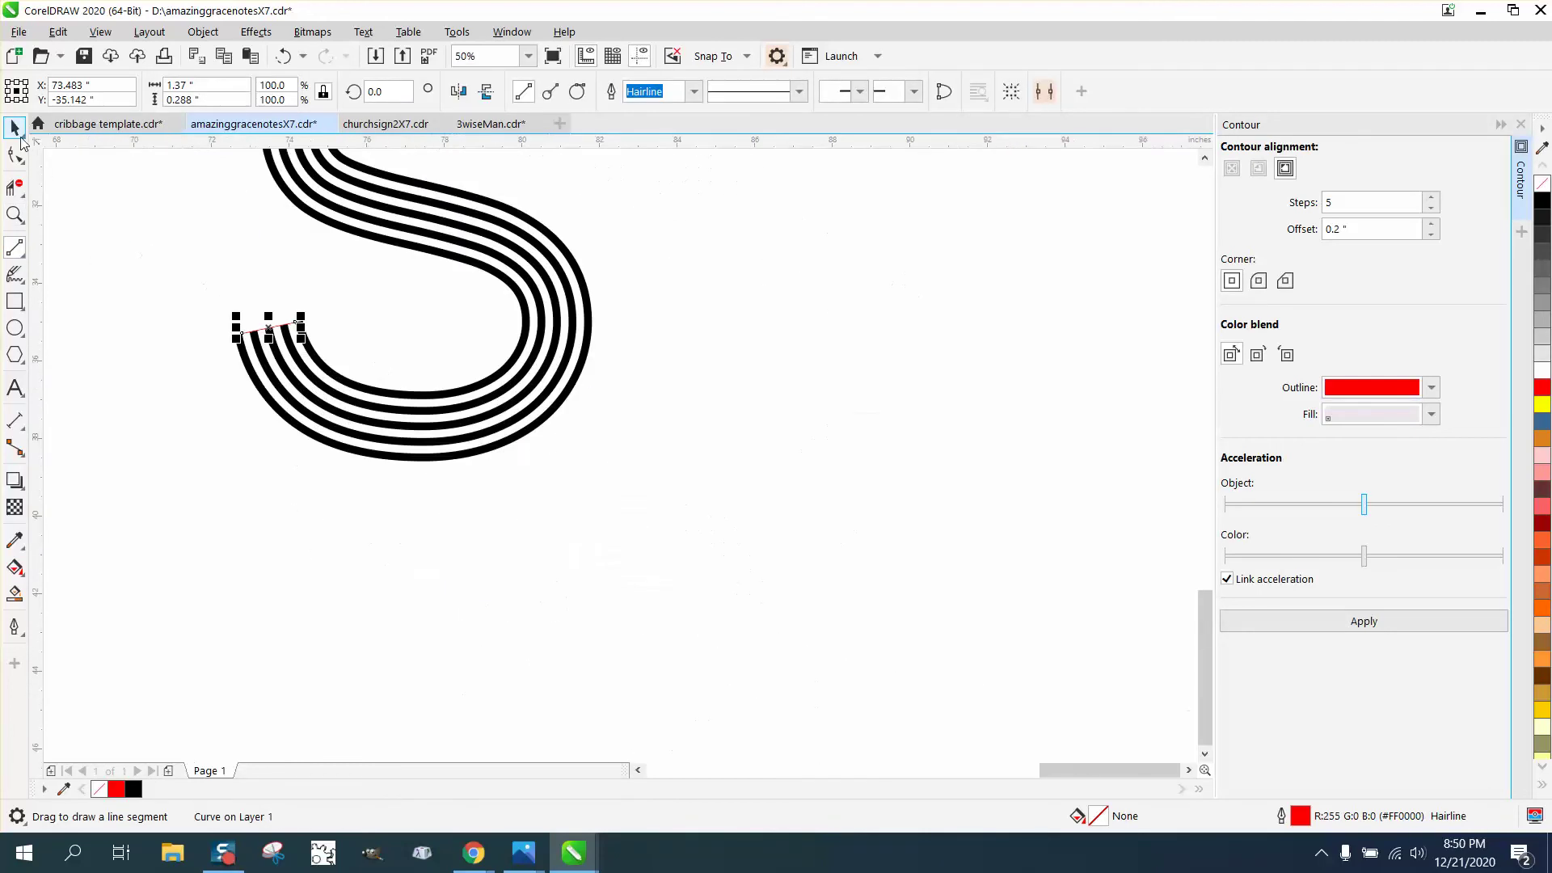
click(17, 131)
scroll(641, 352, down, 2)
drag(461, 179, 938, 578)
Break the contour apart with Ctrl+K, nudge the base S 10" right, and deselect.
key(ctrl+k)
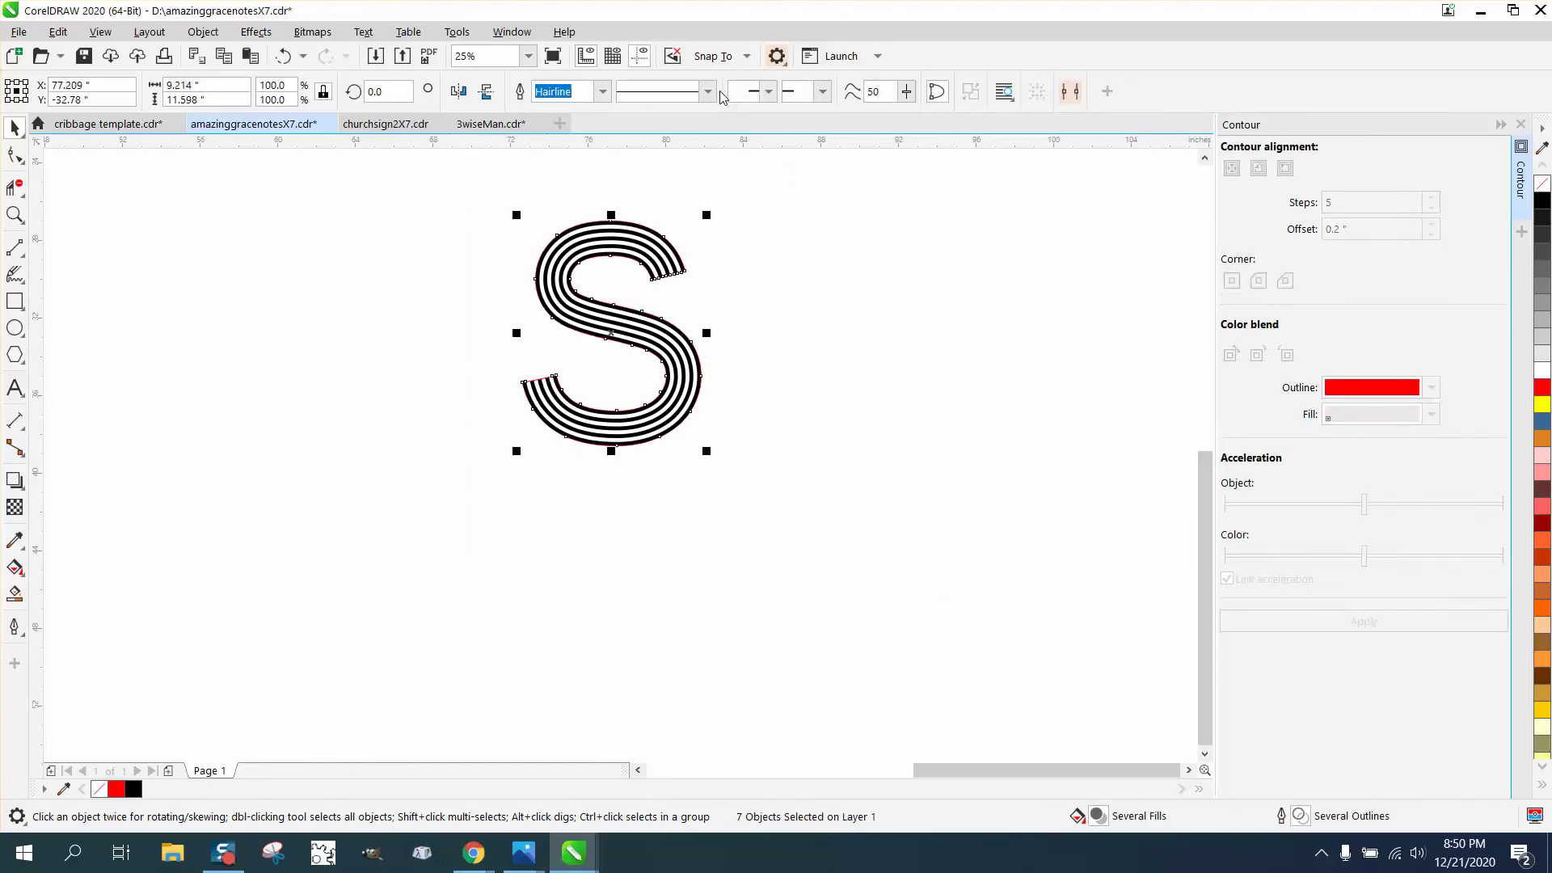
key(Right)
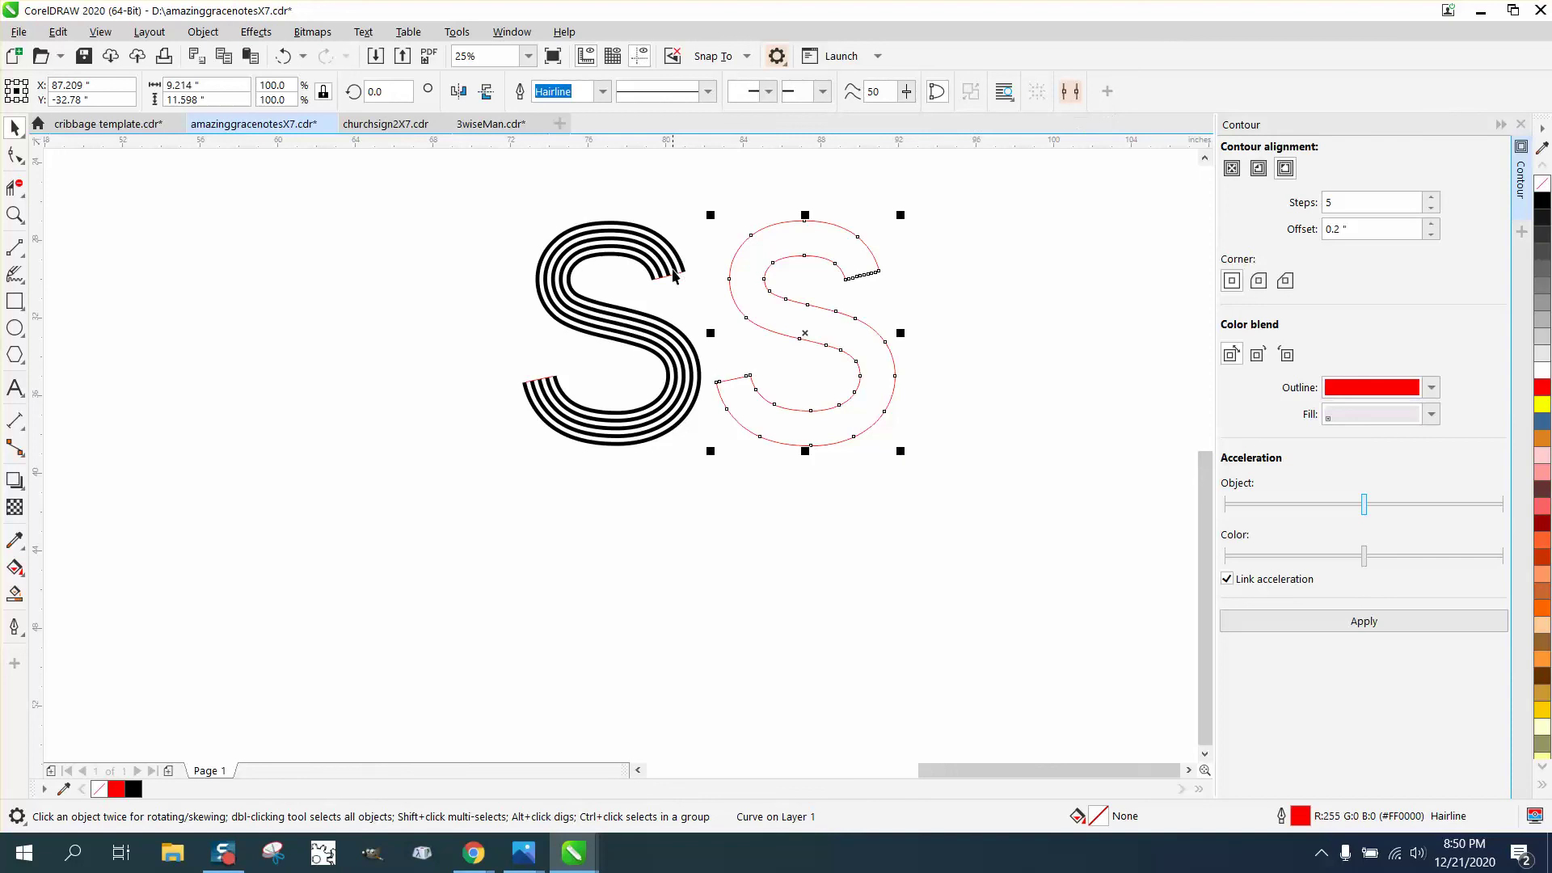
key(Escape)
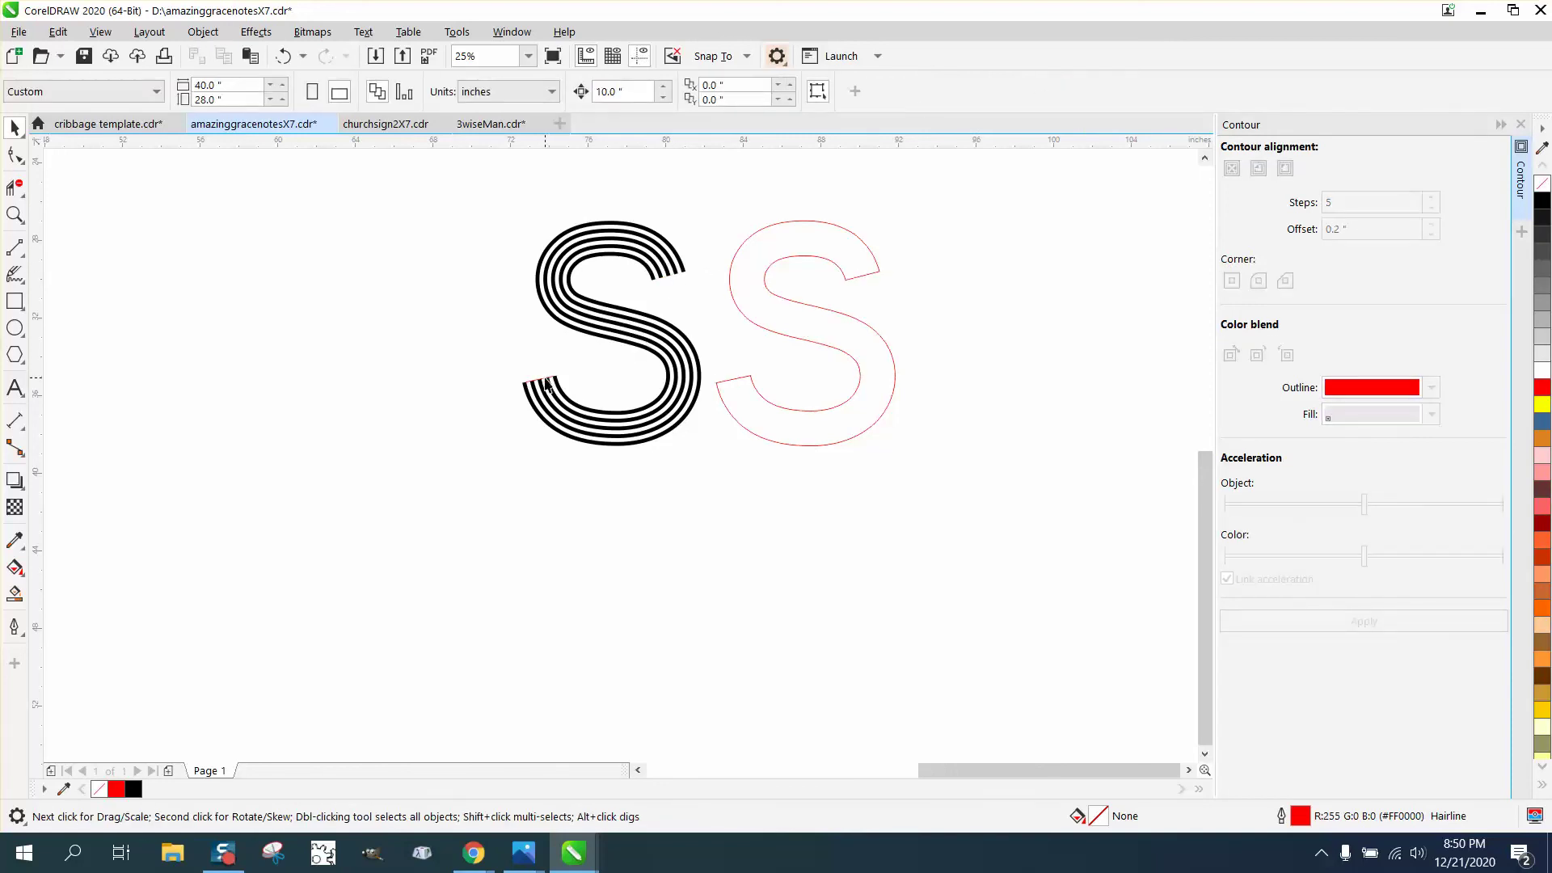
Color the stripes red, make the plain S solid black without outline, and shift it 10" left.
drag(503, 202, 747, 467)
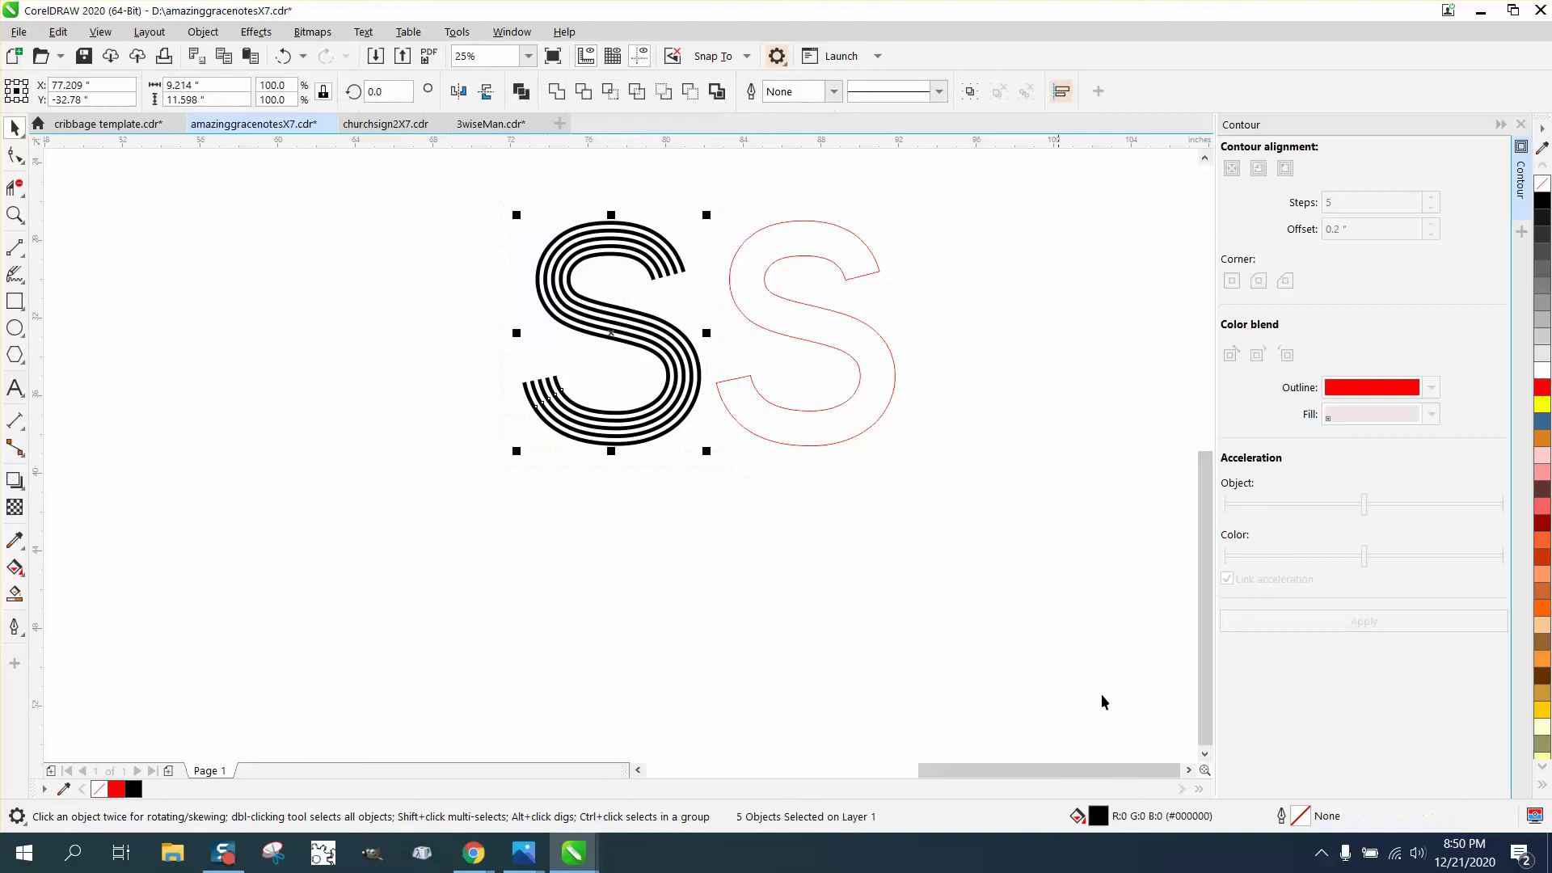
click(1544, 393)
click(873, 353)
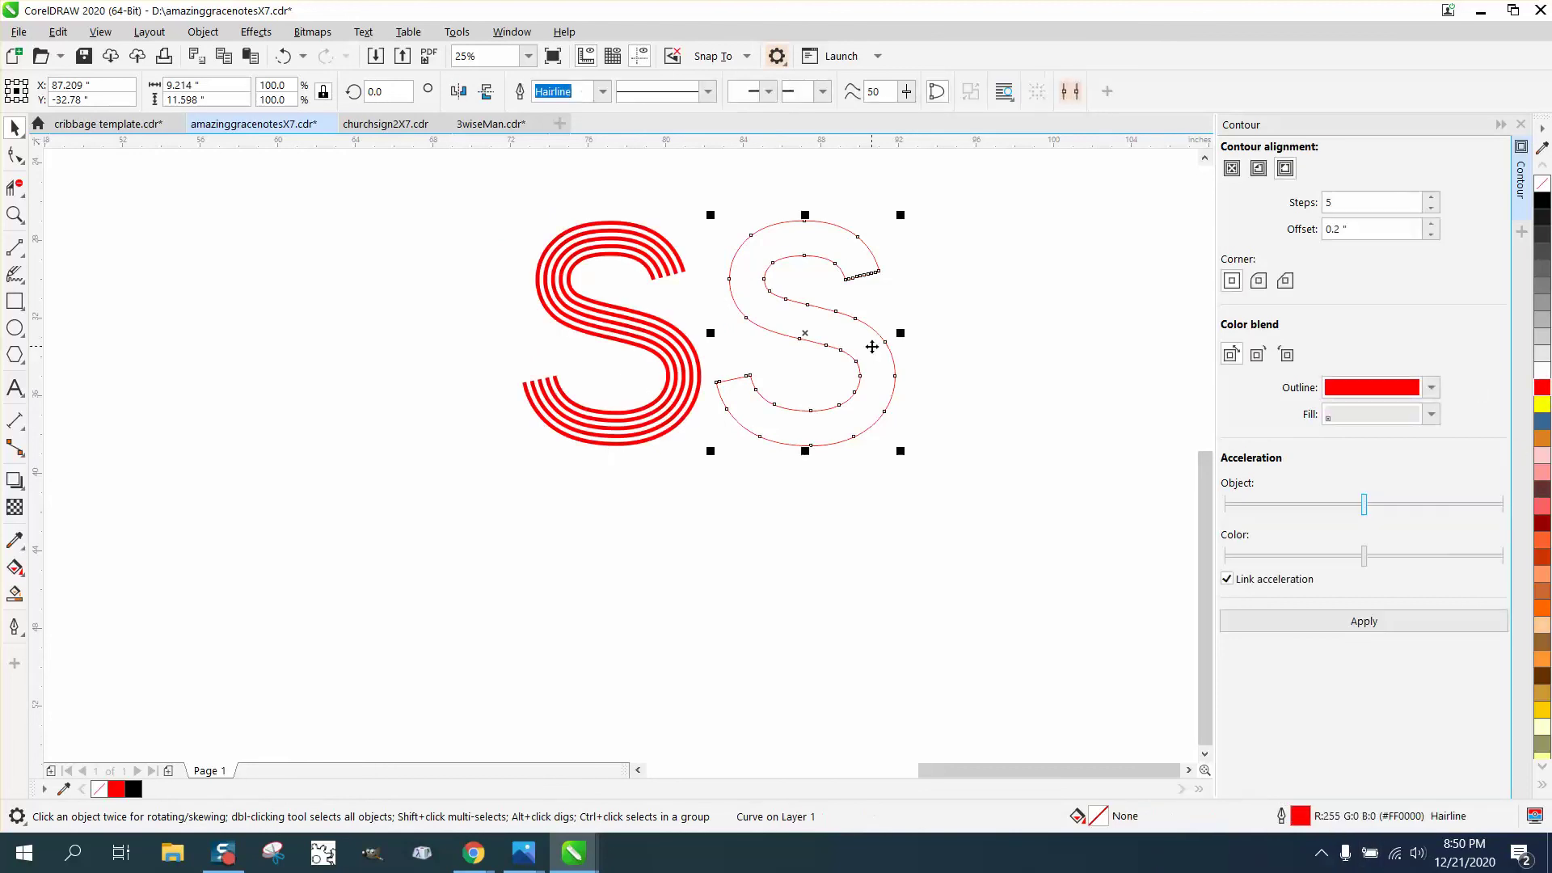
click(1543, 201)
right_click(1541, 186)
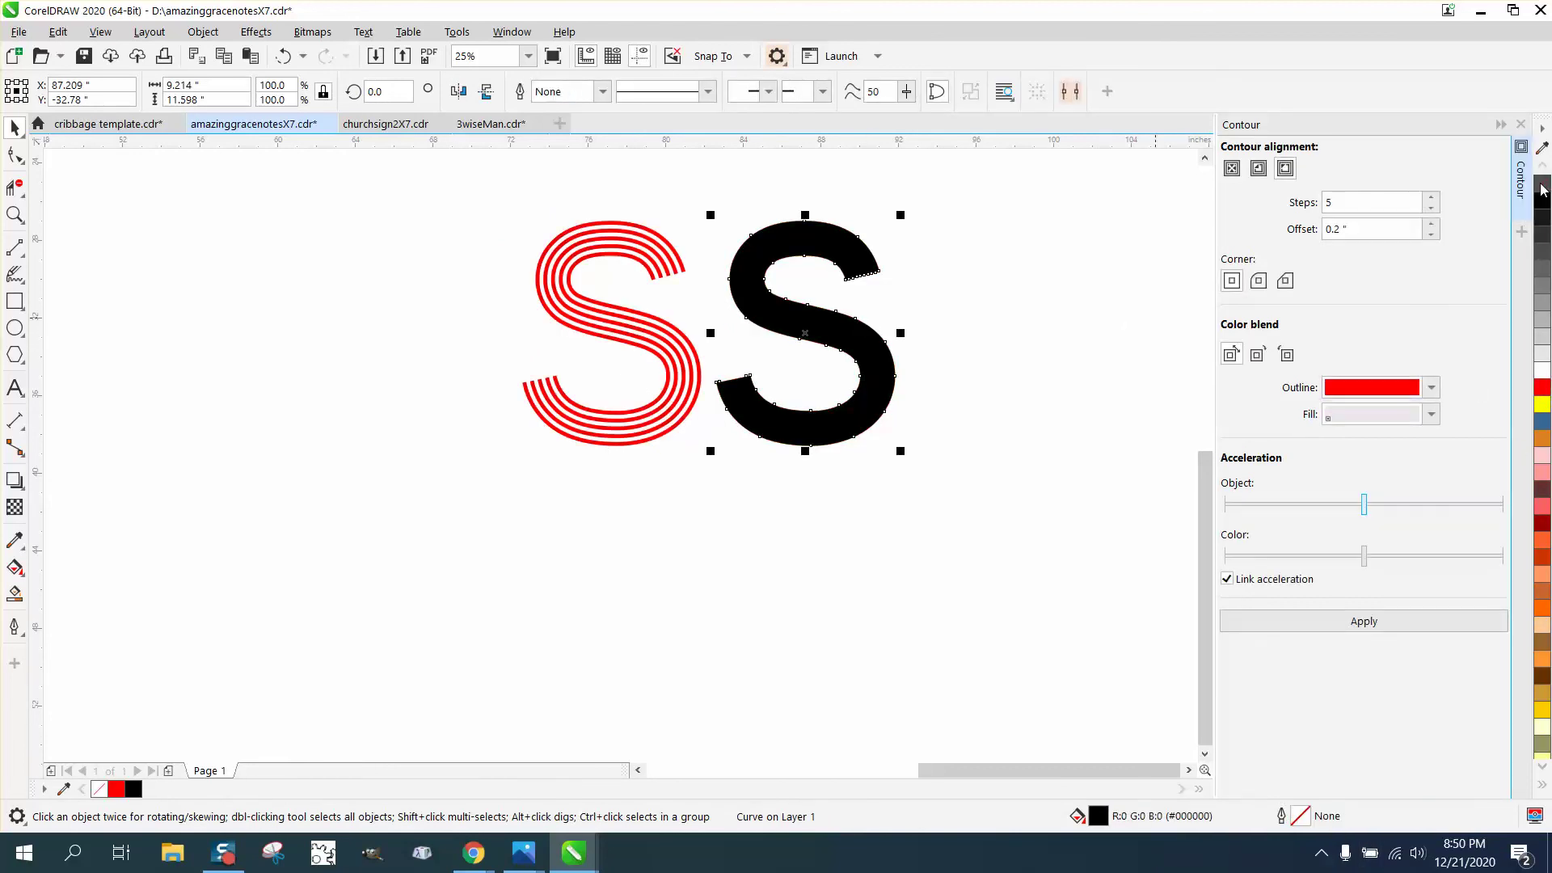
key(shift+Left)
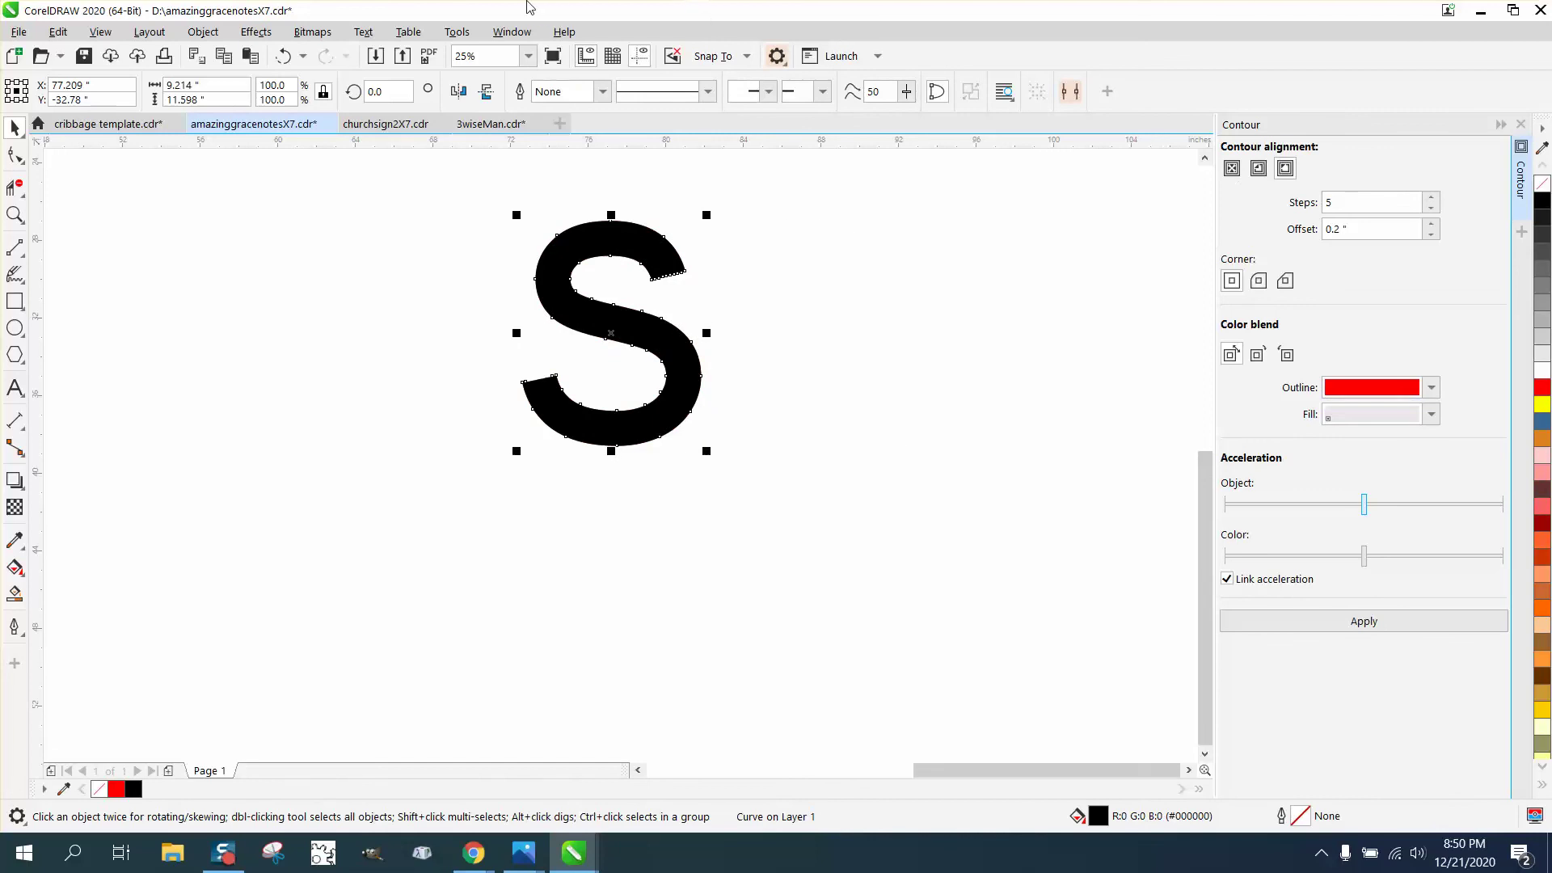
Send the solid black S to the back of the page, behind the red stripes.
click(202, 32)
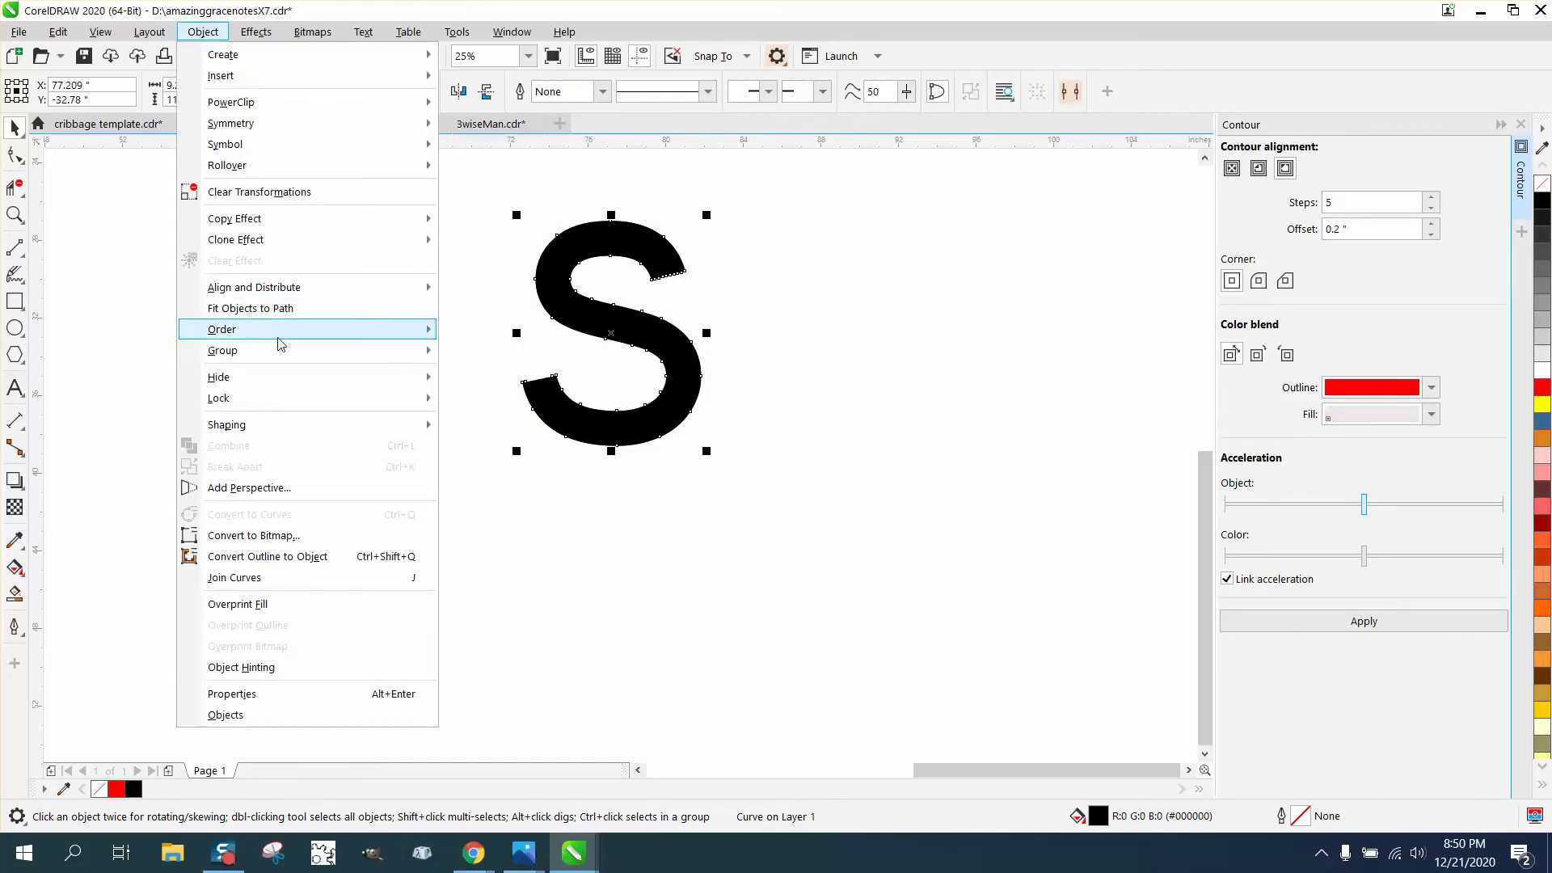
mouse_move(276, 338)
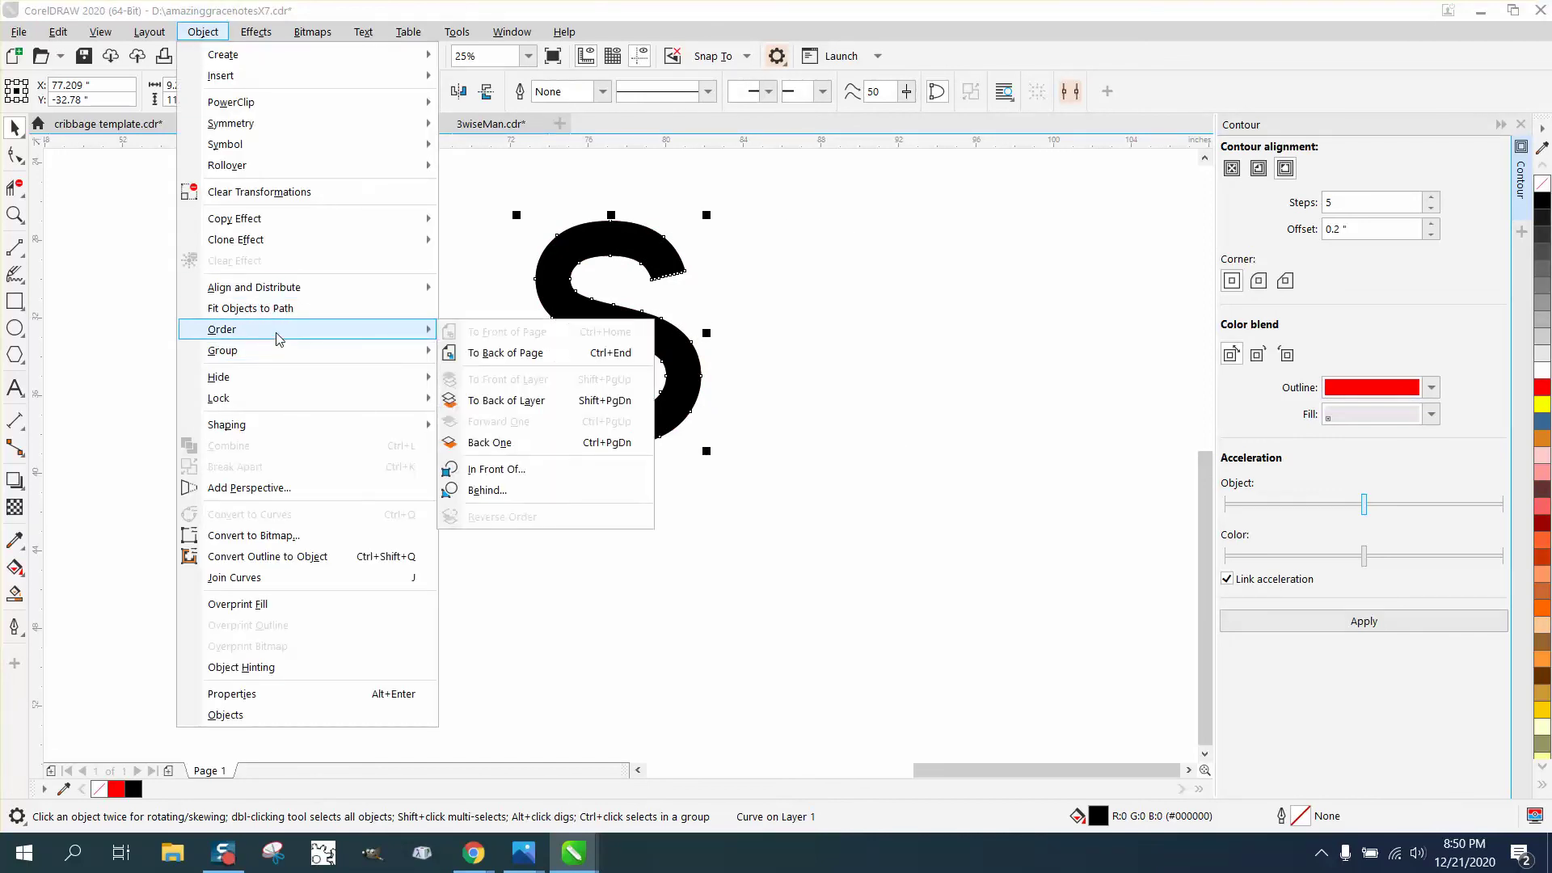
click(487, 355)
Zoom in on the S and deselect it to view the alternating red and black bands.
click(14, 214)
drag(520, 215, 795, 483)
click(13, 127)
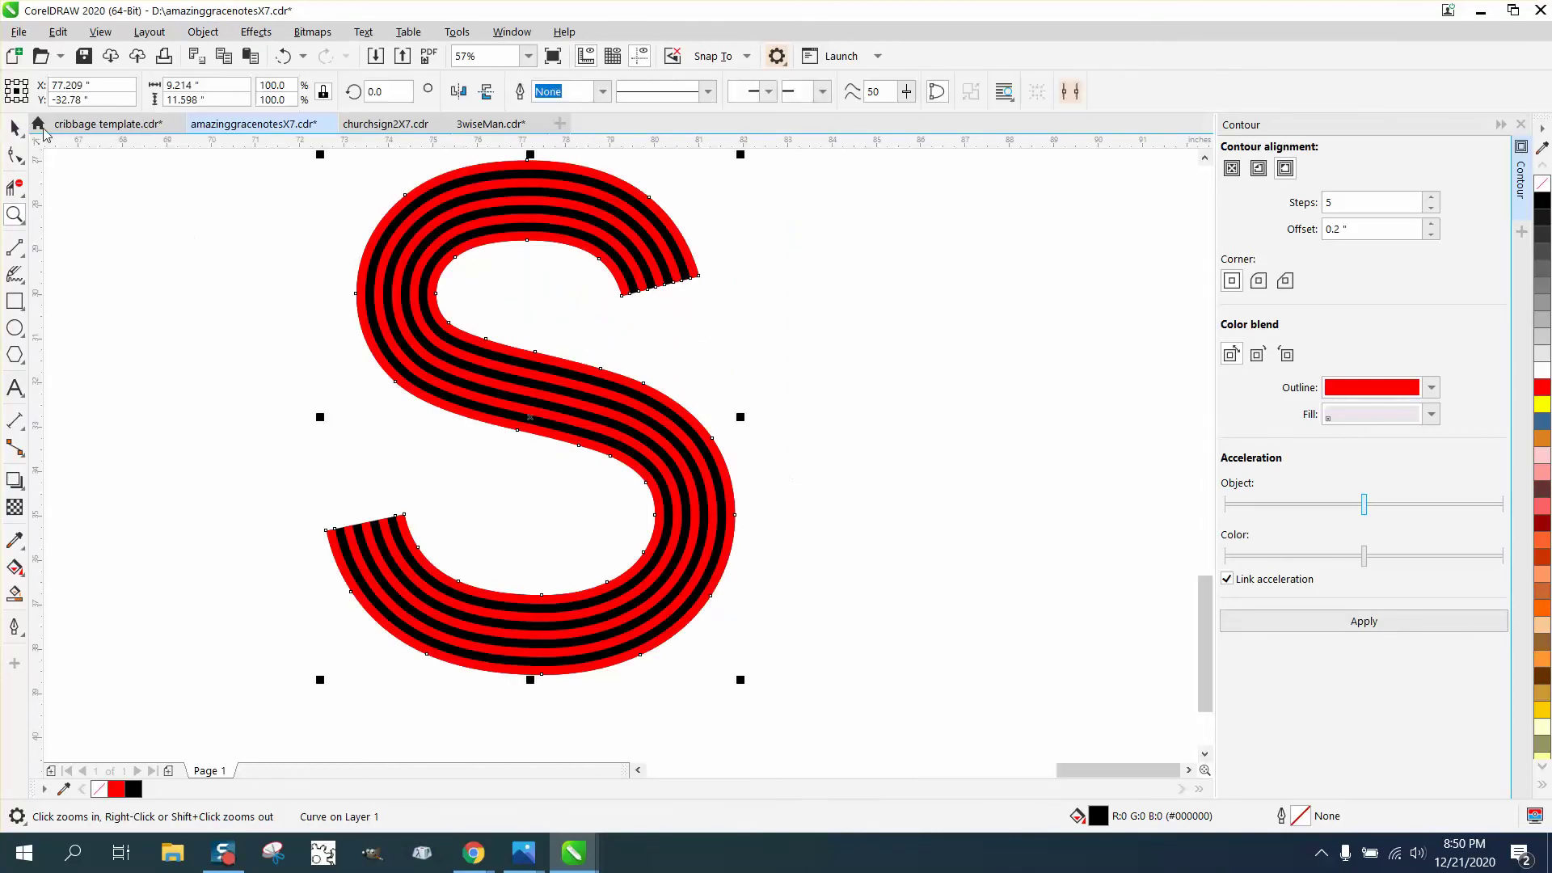
click(476, 349)
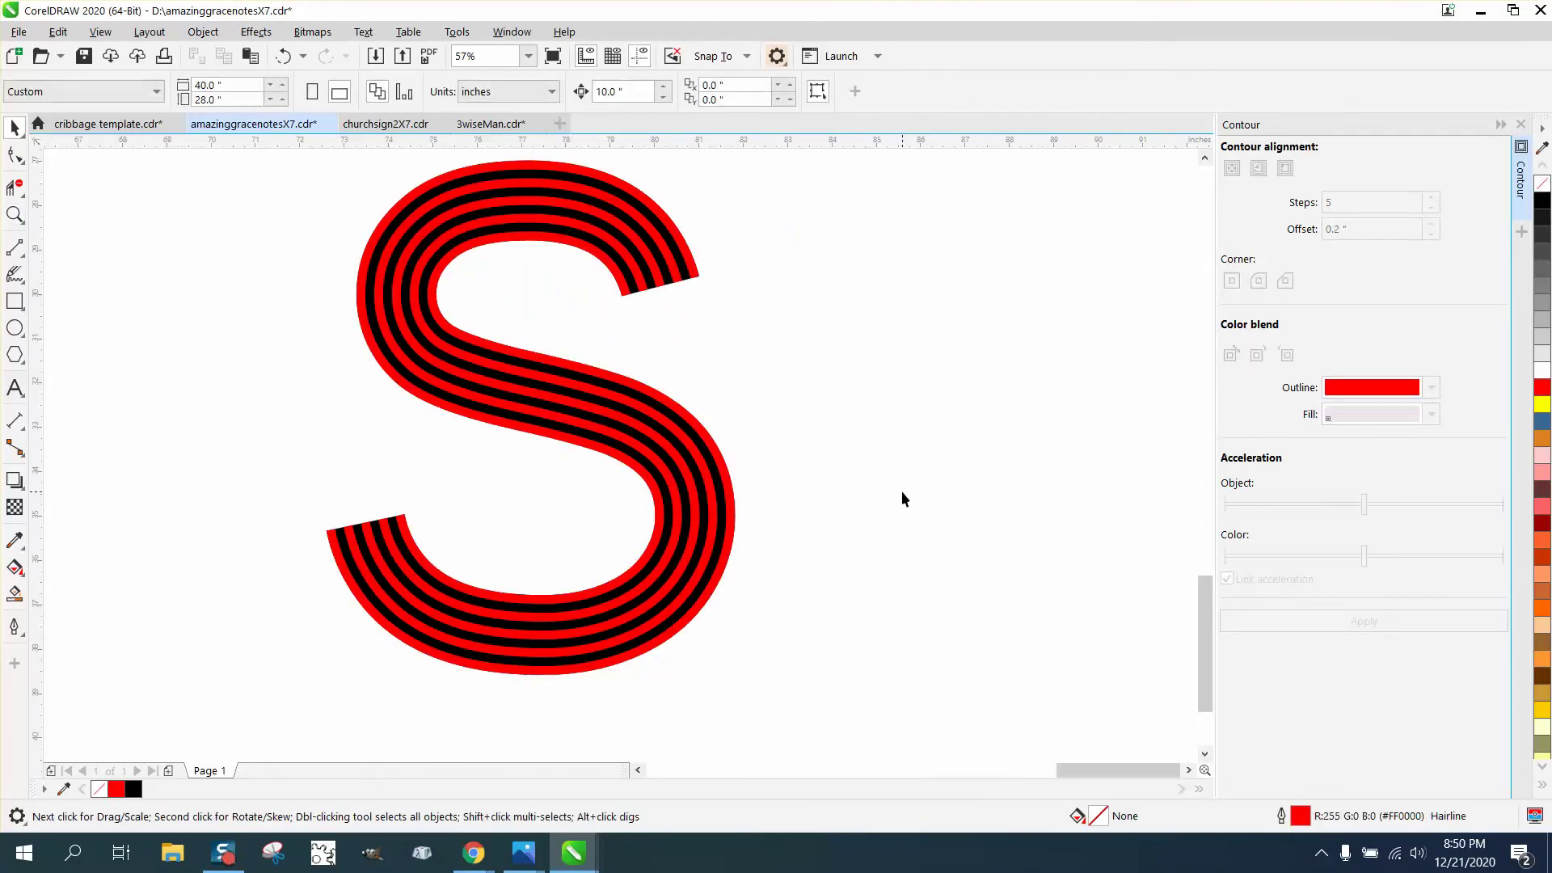